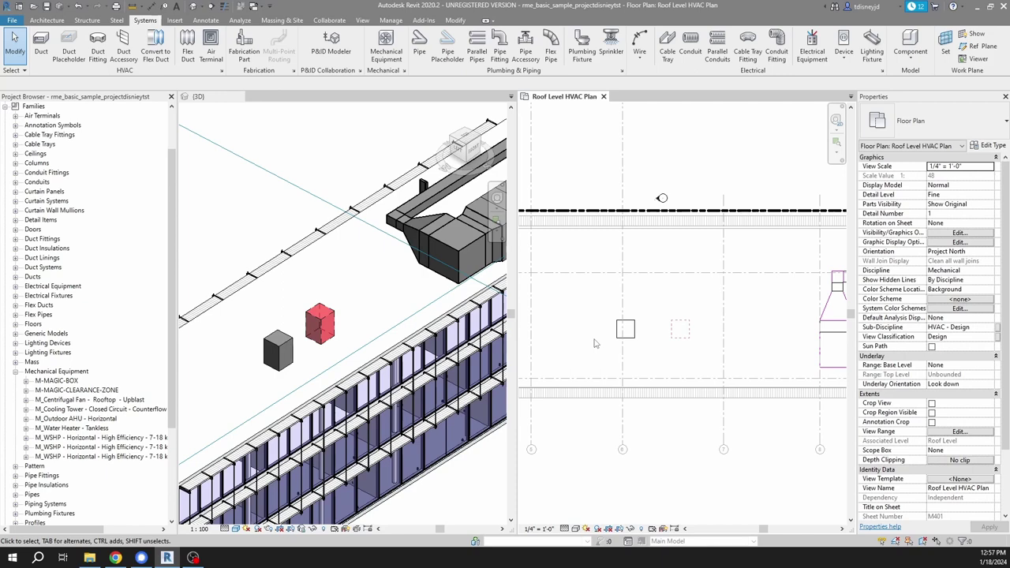
Move the M-MAGIC-BOX unit in the roof plan to about 13' left of grid 6
left_click(625, 337)
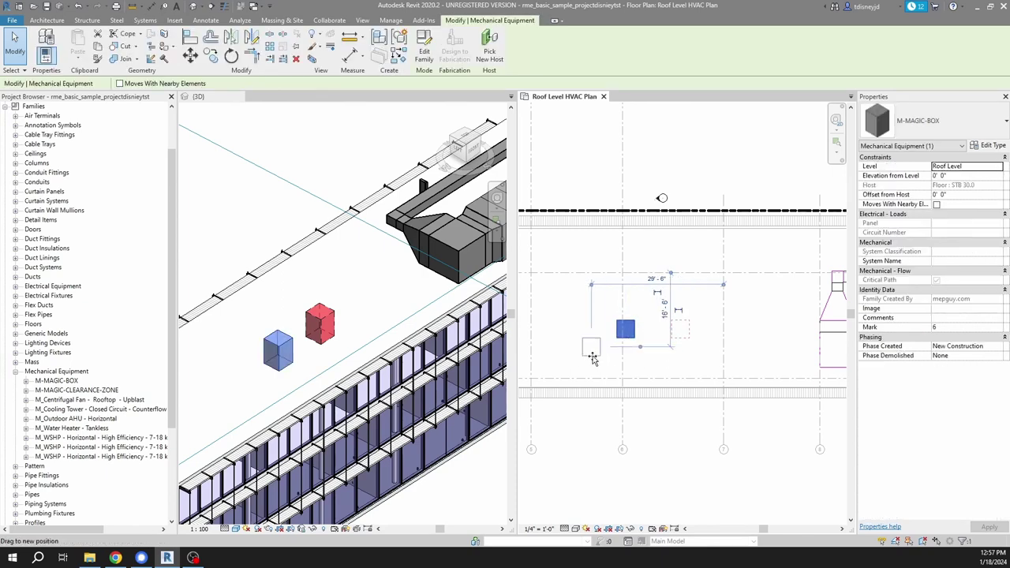
left_click_drag(574, 342, 573, 339)
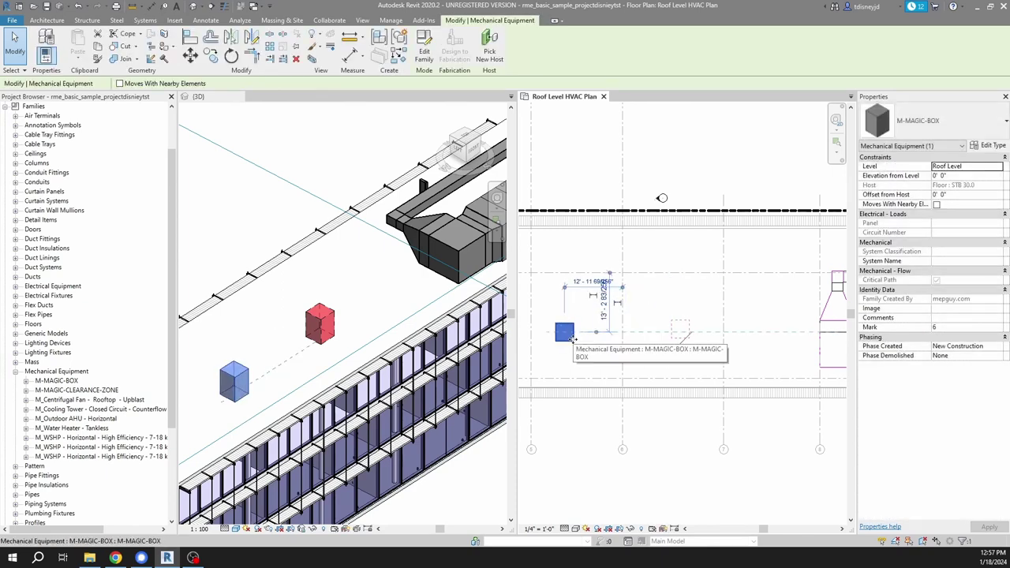
left_click(684, 365)
left_click(676, 342)
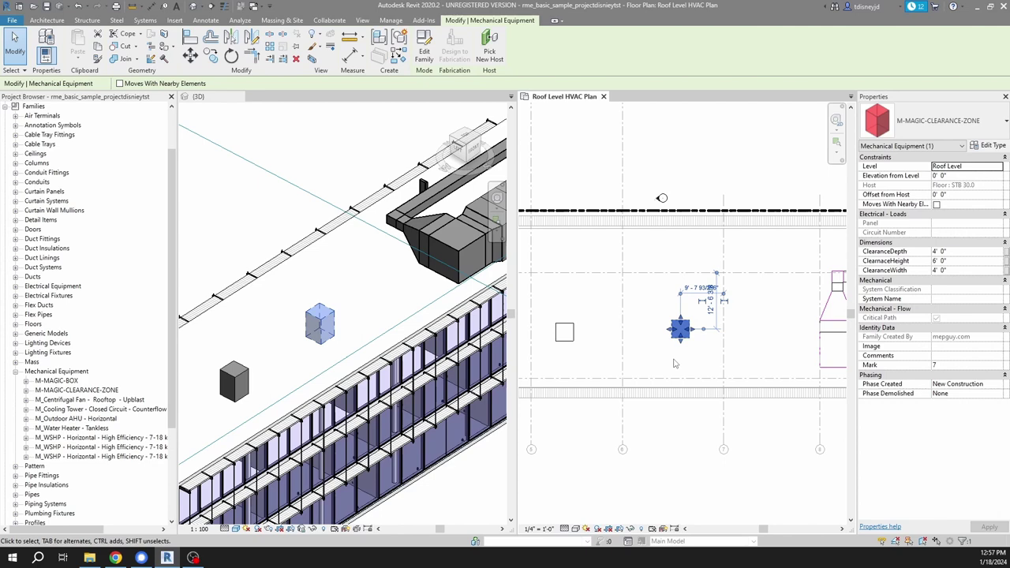
left_click(616, 369)
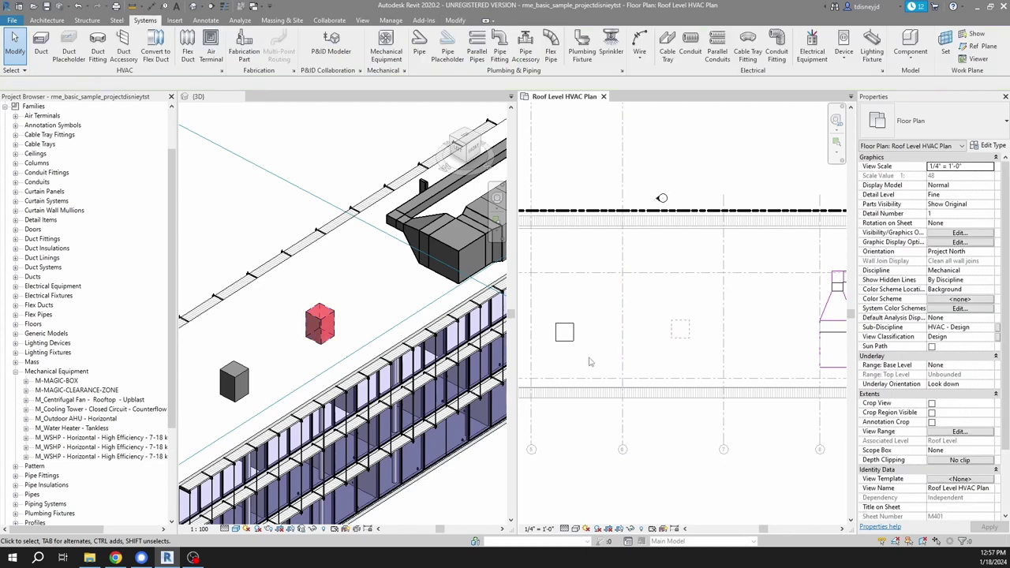
Set the ClearanceDepth, ClearanceHeight and ClearanceWidth of the M-MAGIC-CLEARANCE-ZONE instance to 2'
left_click(681, 330)
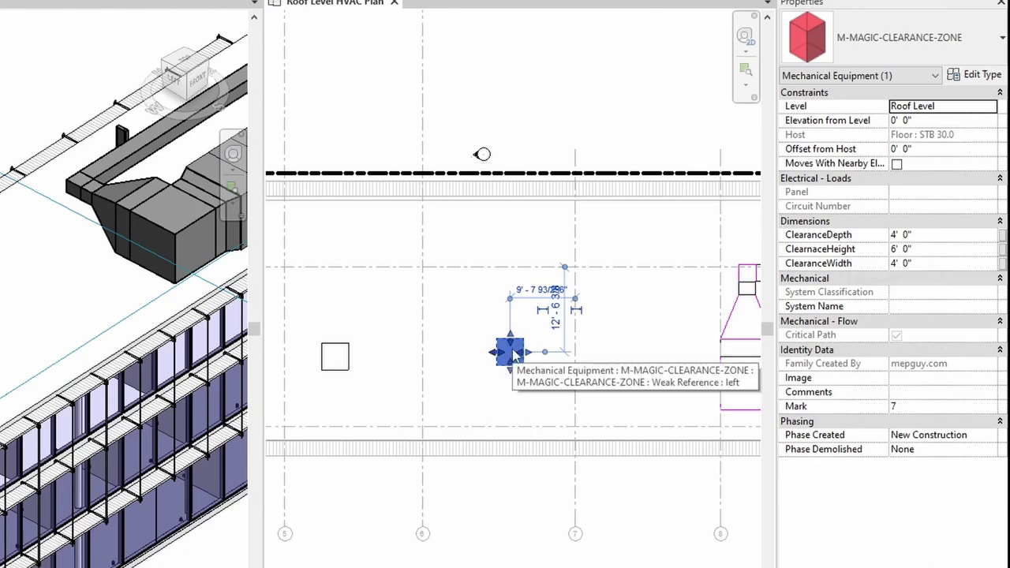
left_click(937, 236)
type("2")
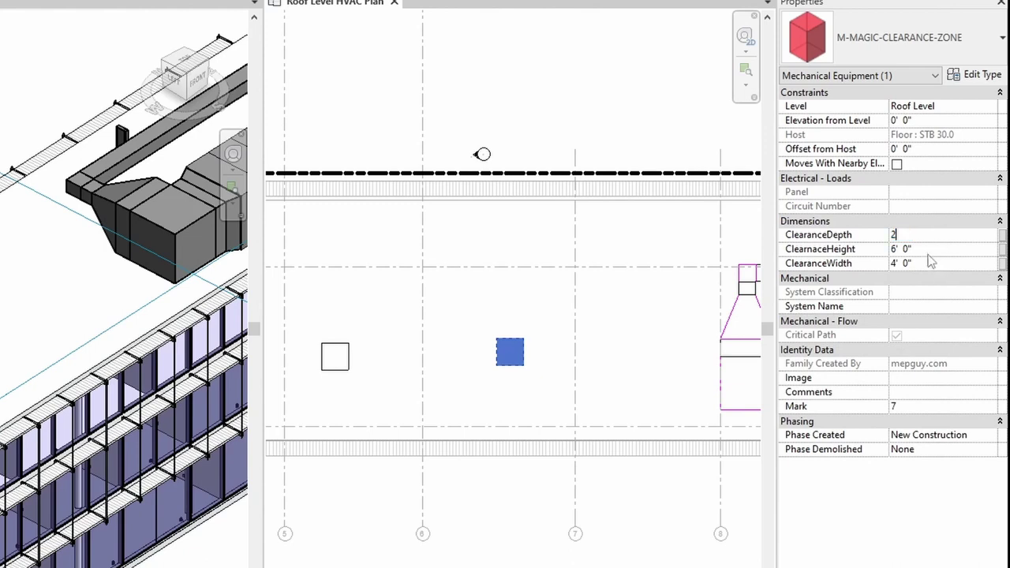
left_click(932, 249)
type("2")
left_click(933, 263)
type("2")
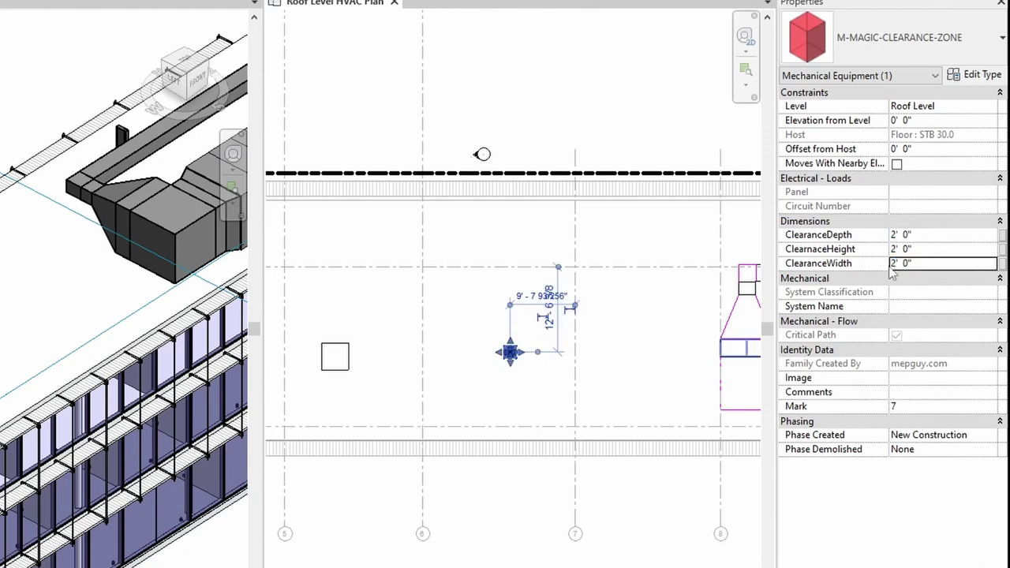
Enlarge the clearance zone instance to 6' in depth, height and width
left_click(929, 234)
type("6")
left_click(928, 249)
type("6")
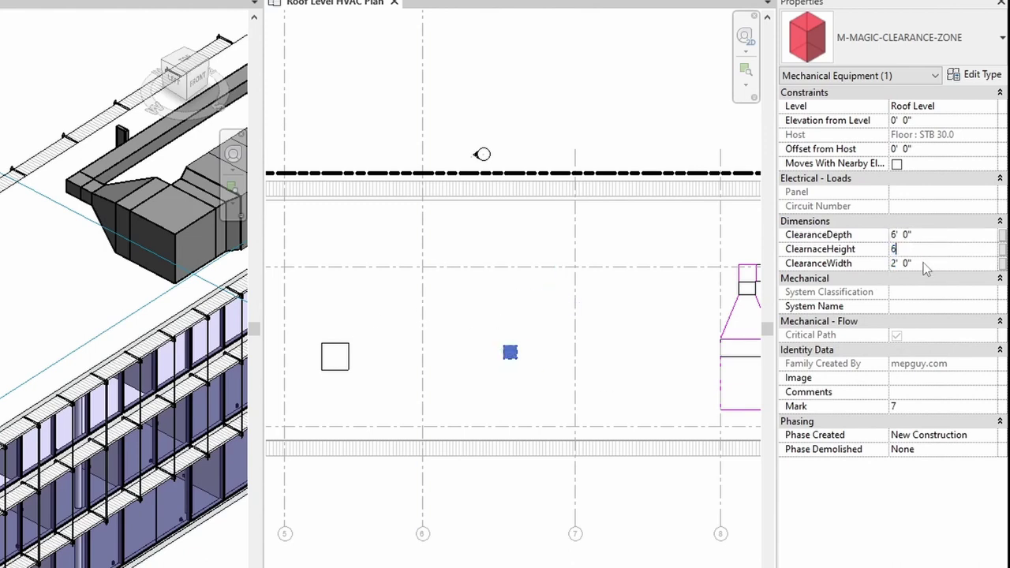
left_click(929, 264)
type("6")
left_click(546, 361)
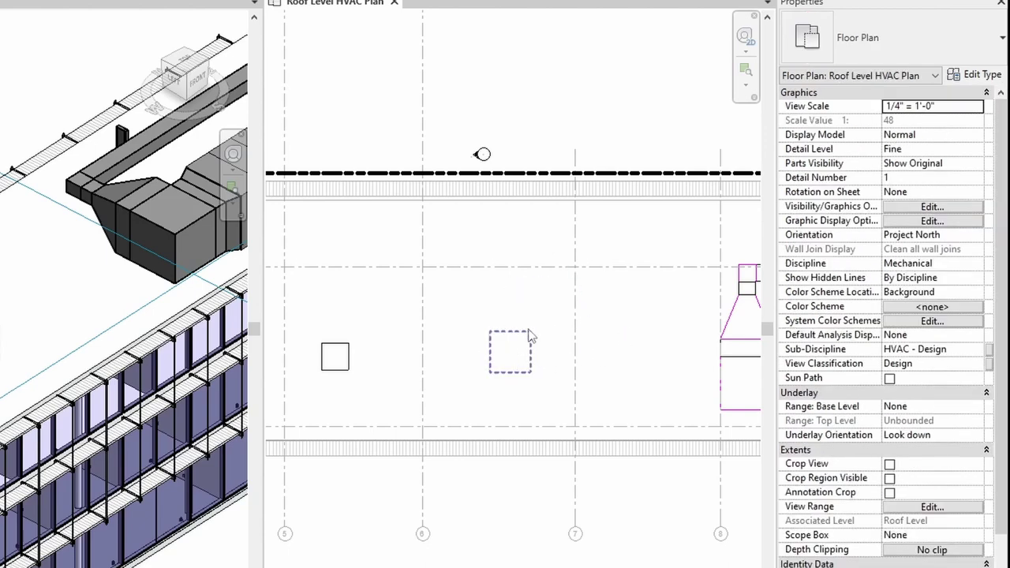
Stretch the clearance zone freehand in plan to about 12' 5" wide and 8' deep
left_click(528, 363)
scroll(529, 364, "up", 2)
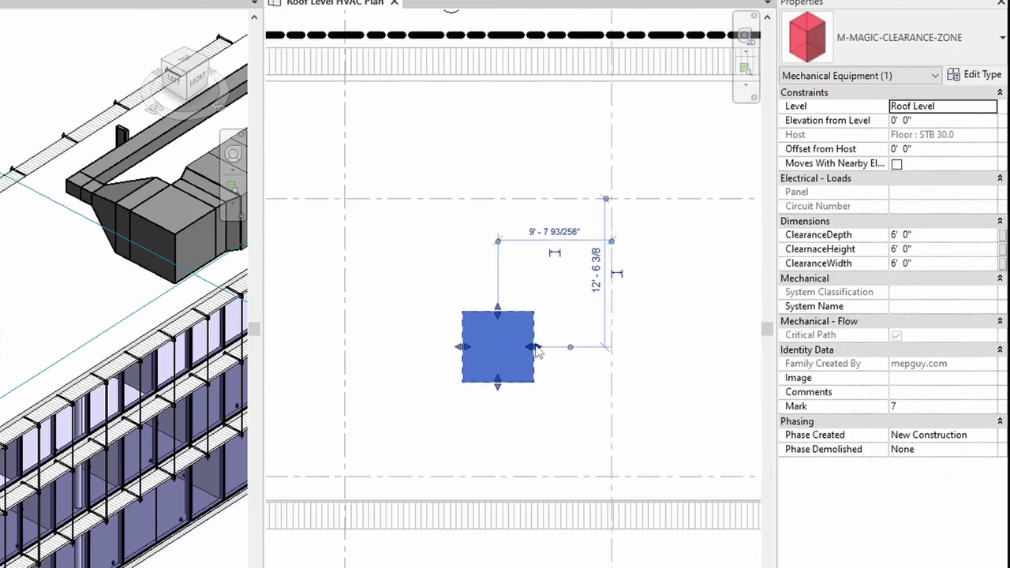
left_click_drag(536, 348, 651, 348)
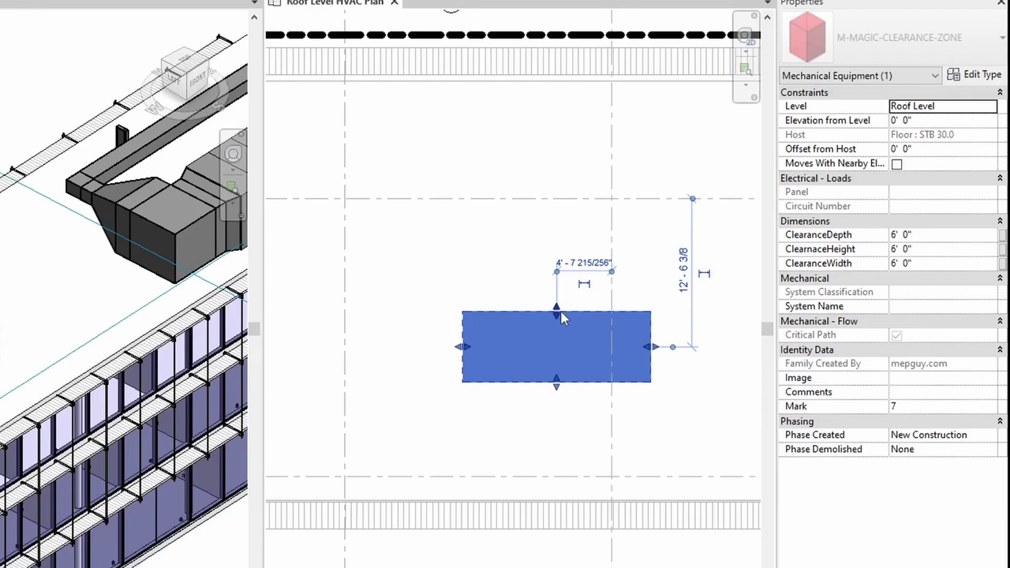
left_click_drag(550, 281, 553, 251)
left_click_drag(462, 316, 424, 317)
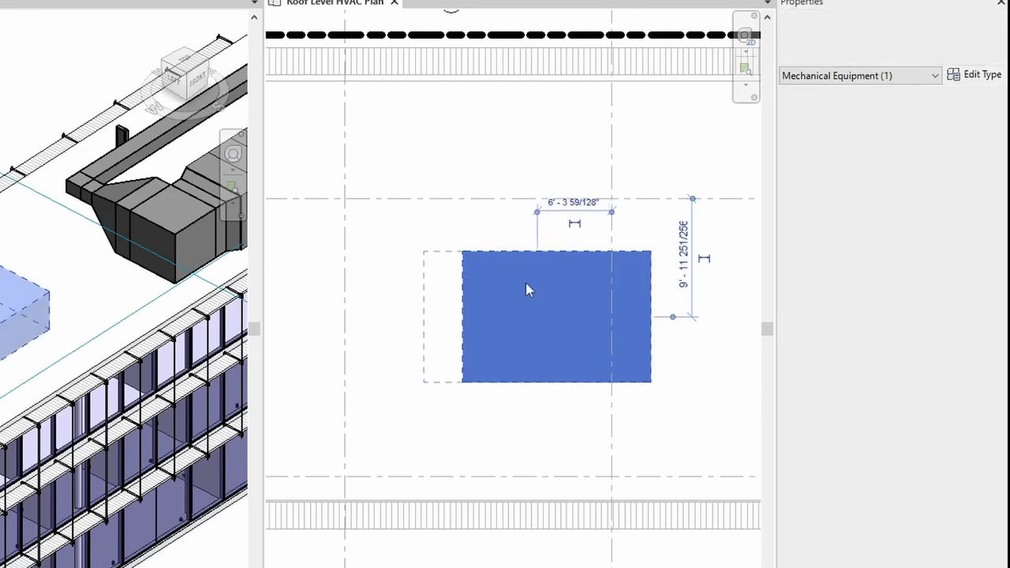
left_click_drag(534, 260, 571, 294)
left_click_drag(652, 335, 575, 339)
scroll(530, 425, "down", 3)
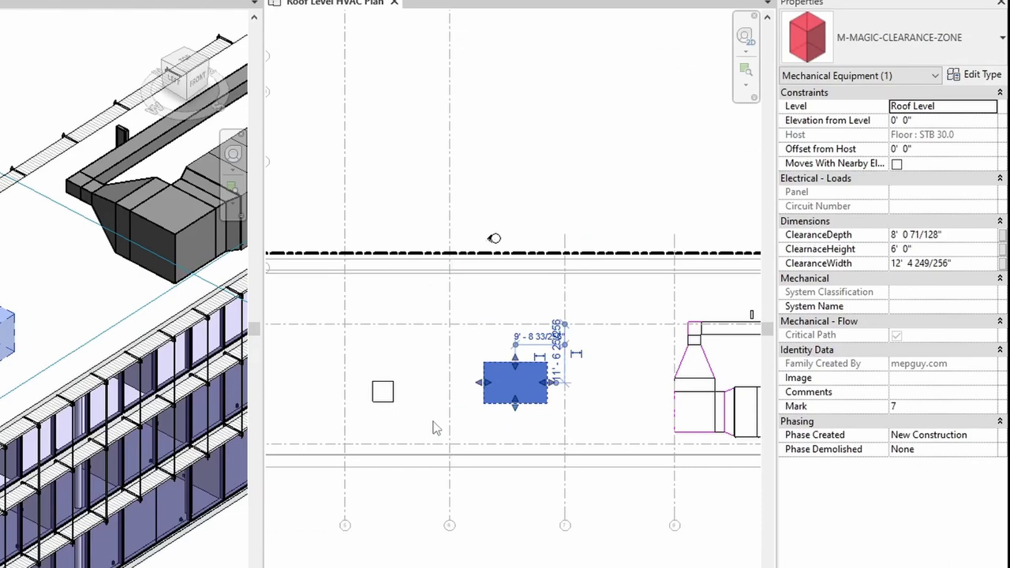
Set EquipDepth, EquipHeight and EquipWidth to 2' in the type properties of the M-MAGIC-BOX unit
left_click(383, 391)
scroll(421, 433, "up", 3)
middle_click_drag(450, 417, 469, 421)
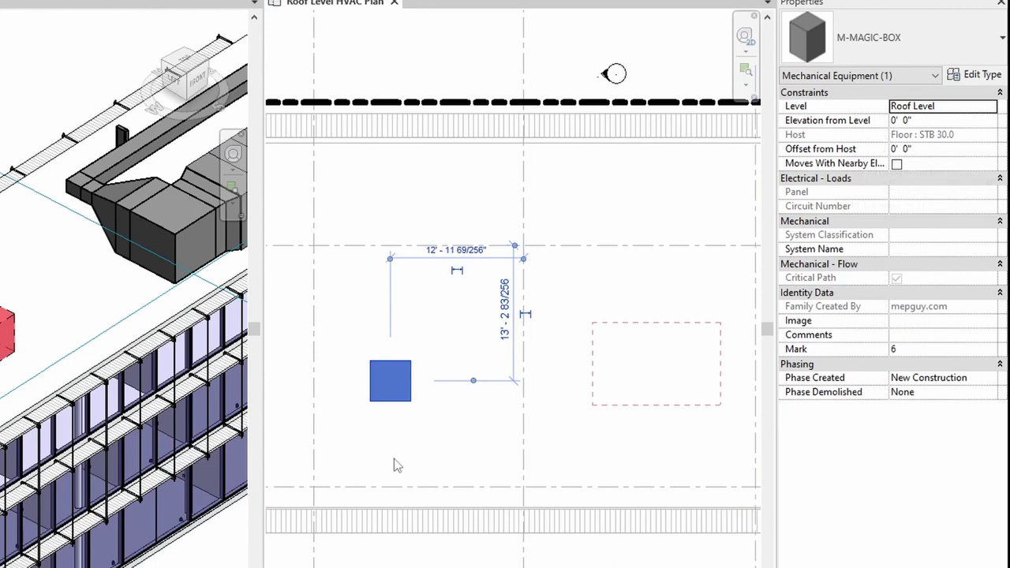
left_click(977, 79)
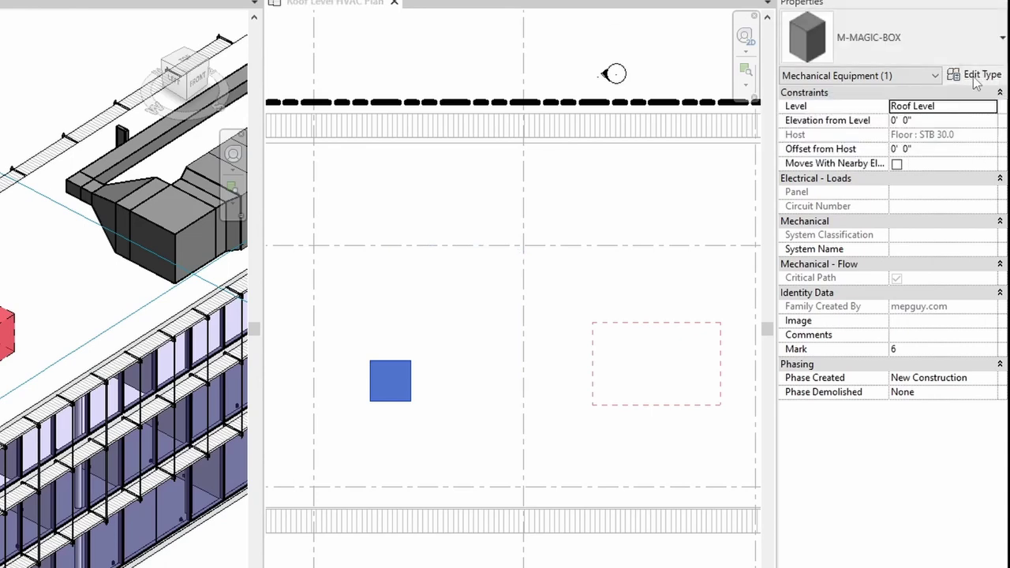
left_click(801, 314)
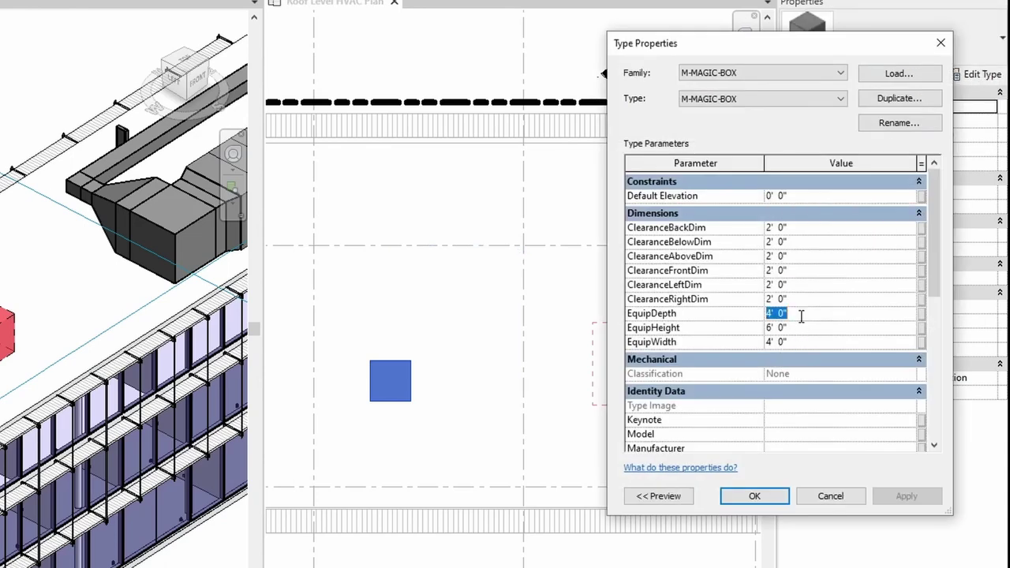
type("2")
key("Tab")
type("2")
key("Tab")
type("2")
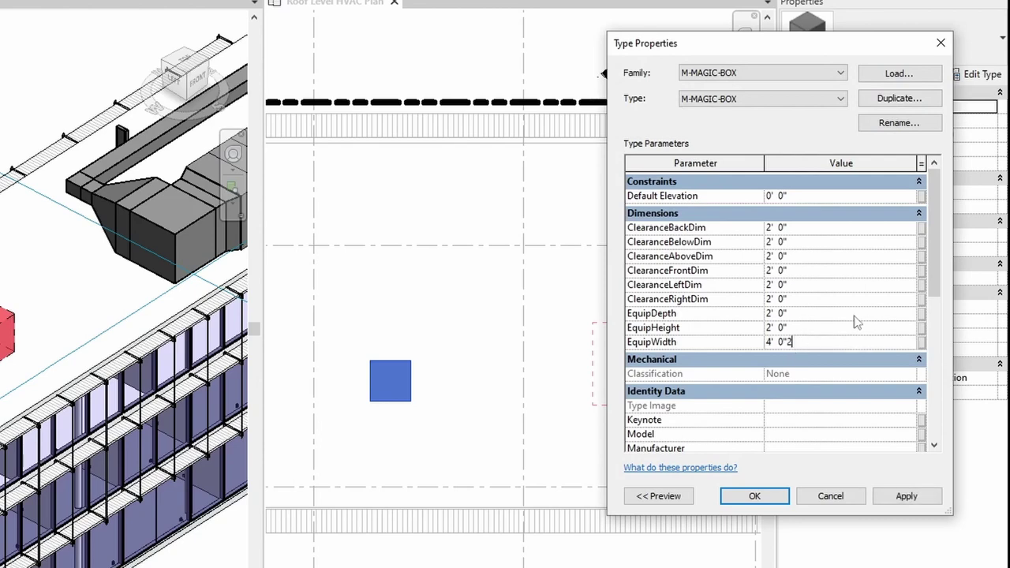
key("Tab")
left_click(754, 496)
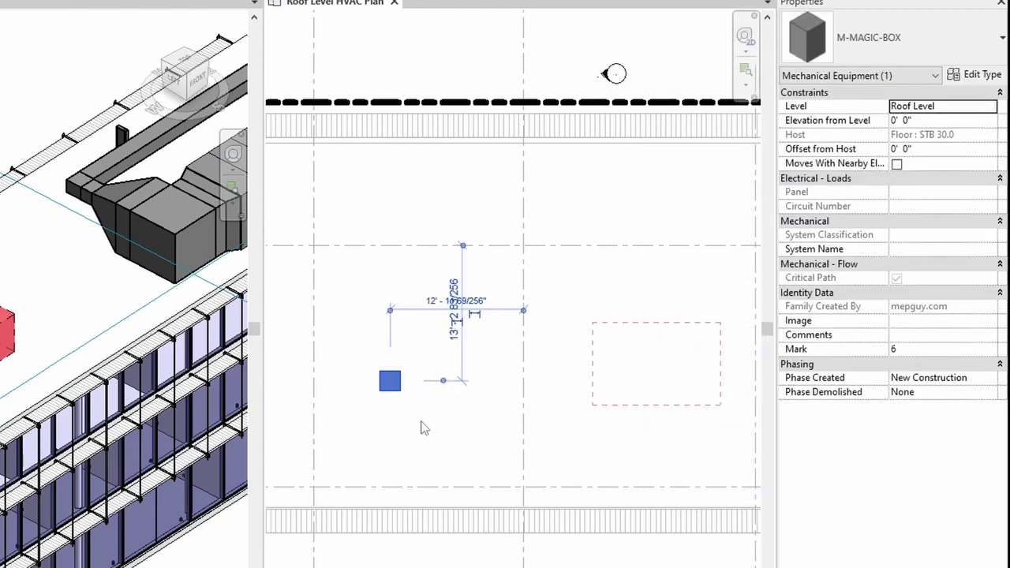
left_click(418, 441)
left_click(397, 388)
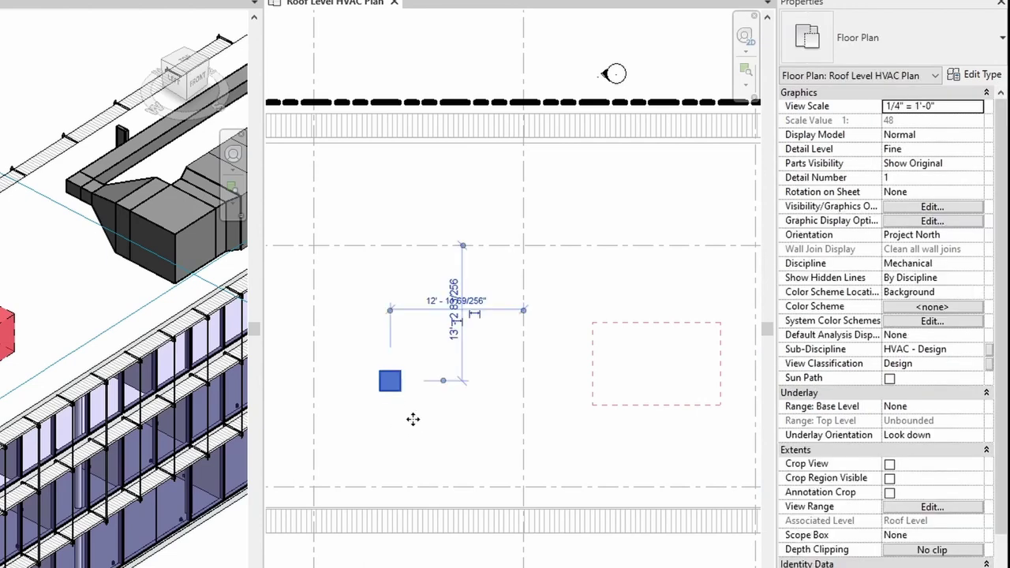
Pull the clearance zone's right edge inward so that it is about 6' 10" wide
left_click(617, 405)
middle_click_drag(697, 431, 608, 441)
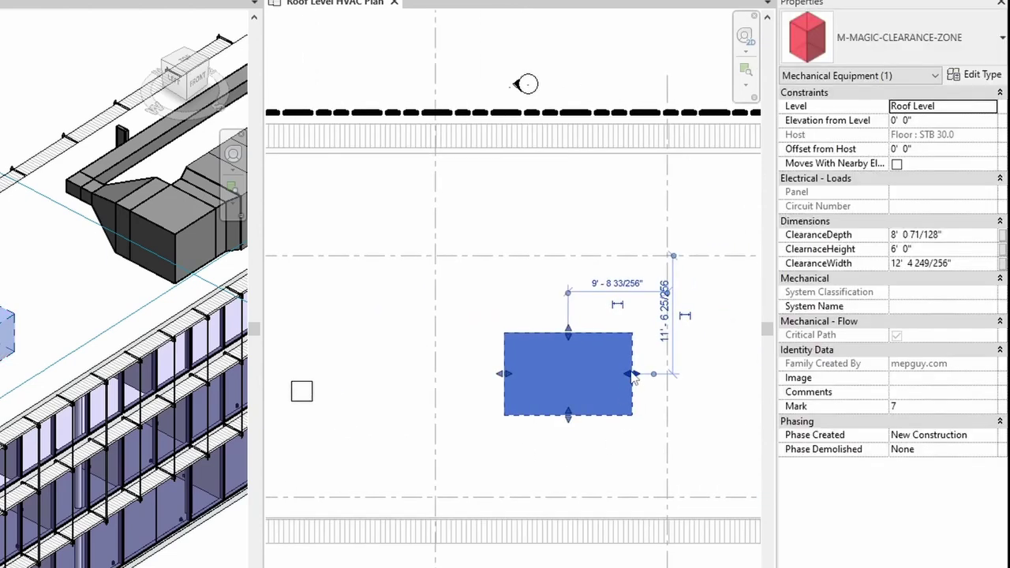
left_click_drag(634, 375, 577, 373)
Set the clearance zone's depth, height and width to 2' each
left_click(947, 234)
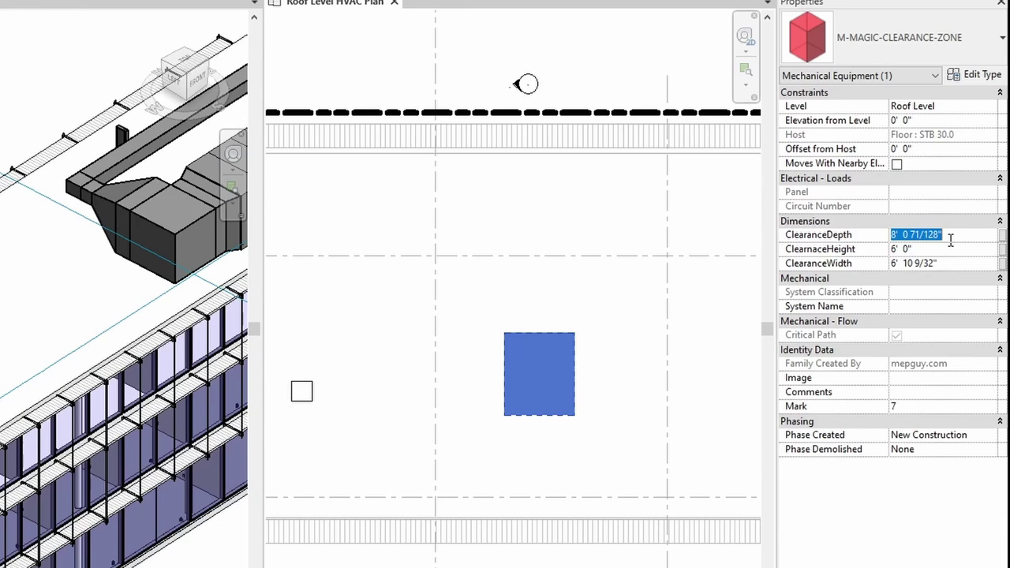
type("2")
key("Return")
left_click(947, 249)
type("2")
left_click(954, 265)
type("2")
key("Return")
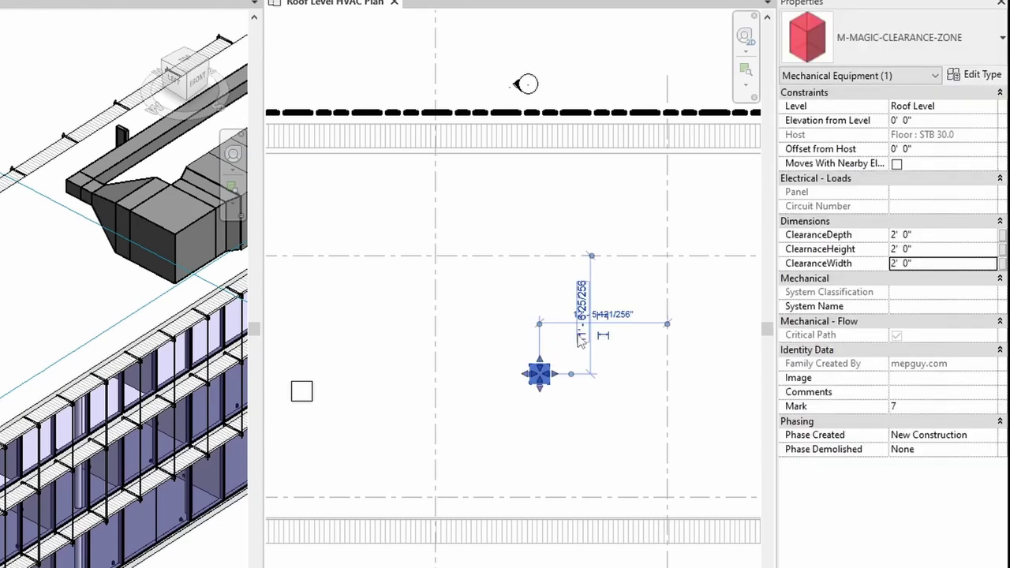
Copy the clearance zone 8' to the right and set the copy's depth, height and width to 4'
left_click(613, 390)
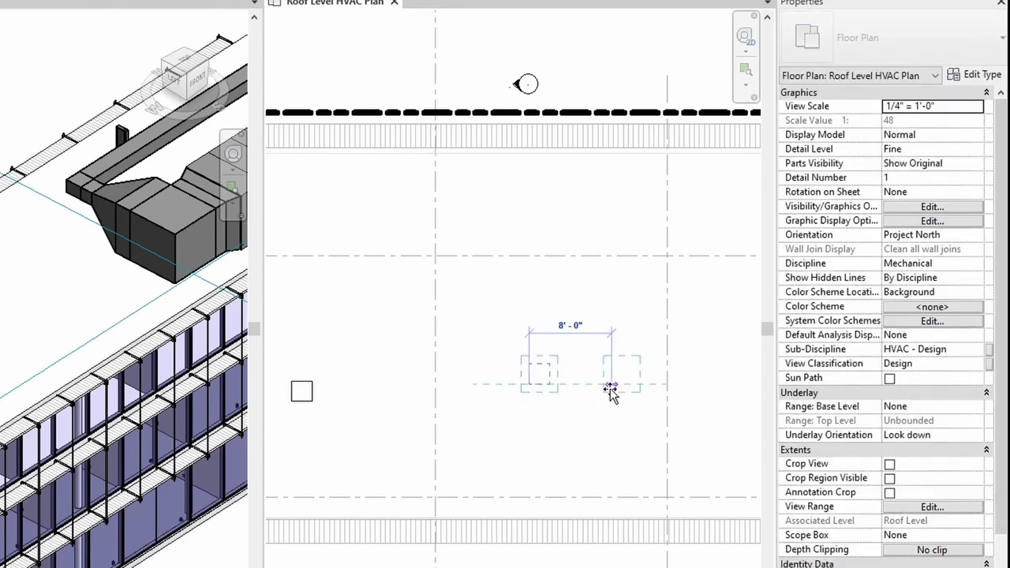
left_click(622, 376)
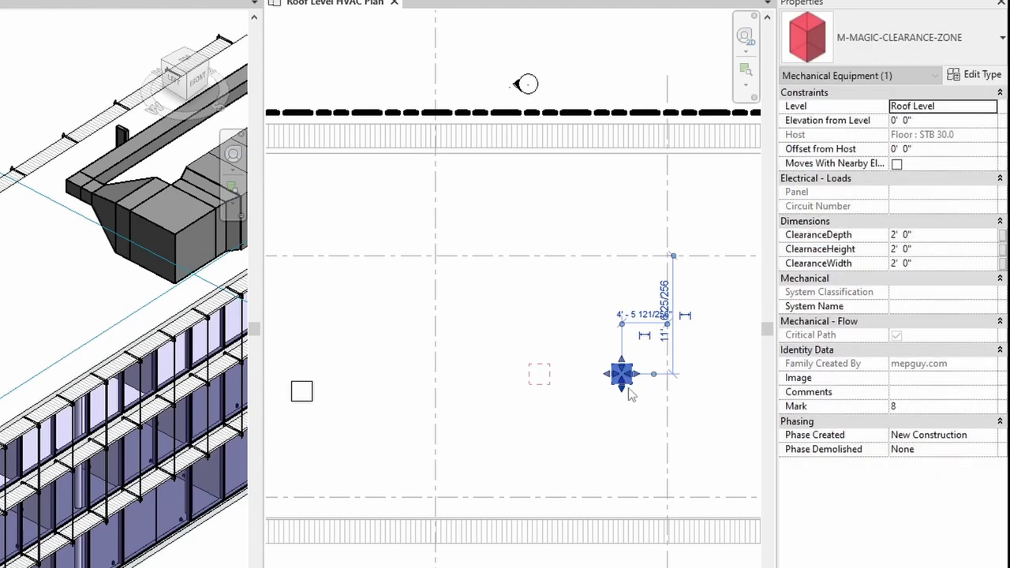
left_click(931, 236)
double_click(931, 235)
type("4")
key("Tab")
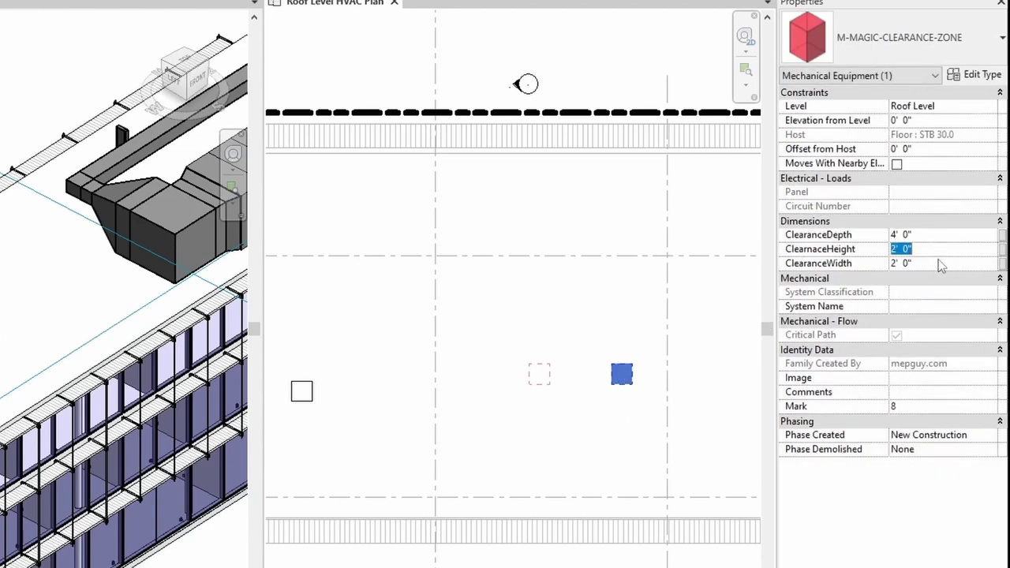
type("4")
key("Tab")
type("4")
key("Return")
left_click(712, 418)
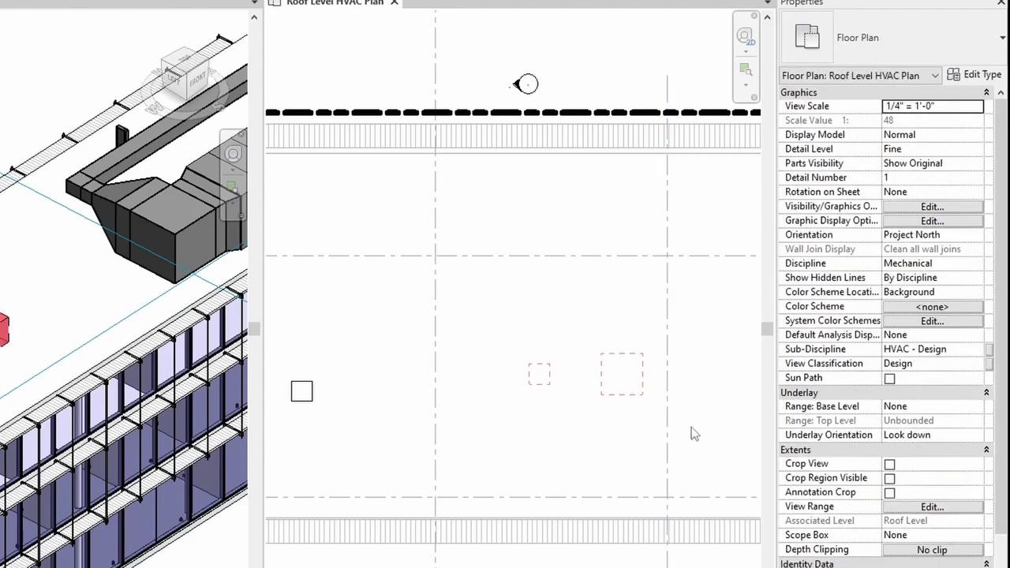
Copy the M-MAGIC-BOX unit to the right, about 5' 5" from grid 6, and select the copy
left_click(330, 412)
left_click_drag(300, 419, 350, 424, "ctrl")
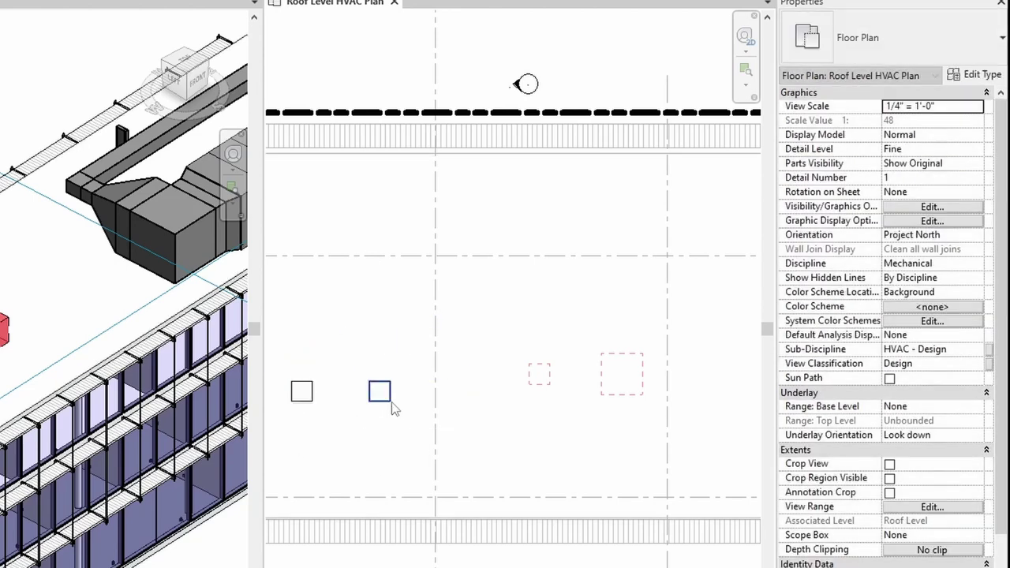
left_click(378, 406)
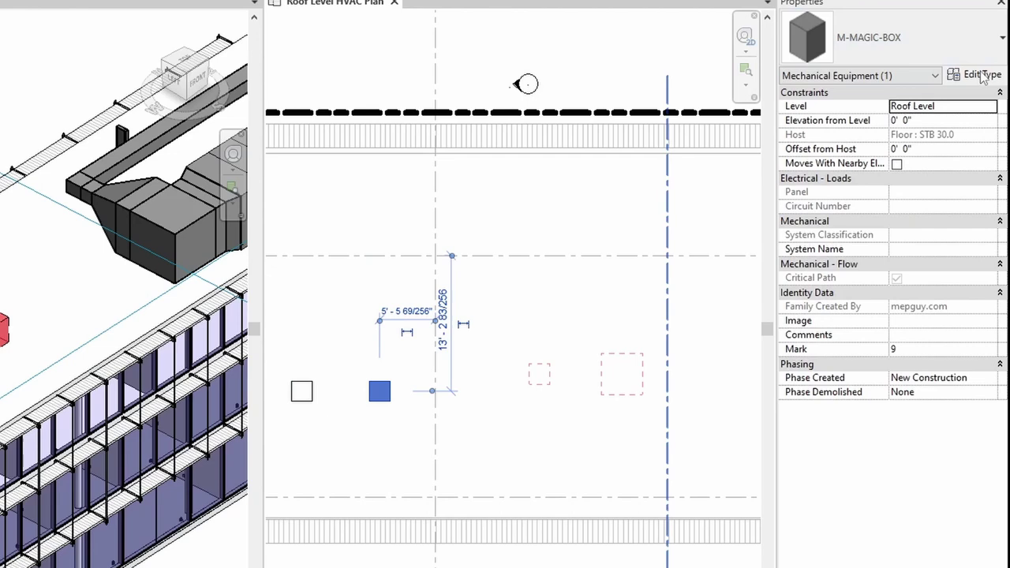
Set the M-MAGIC-BOX type's EquipDepth, EquipHeight and EquipWidth to 4'
left_click(979, 75)
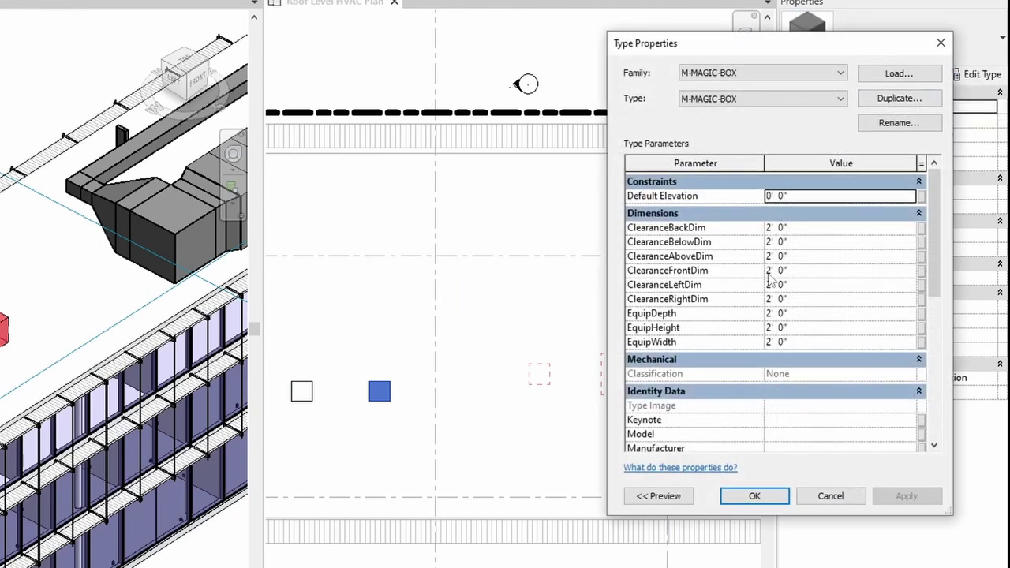
left_click(810, 316)
type("4")
key("Tab")
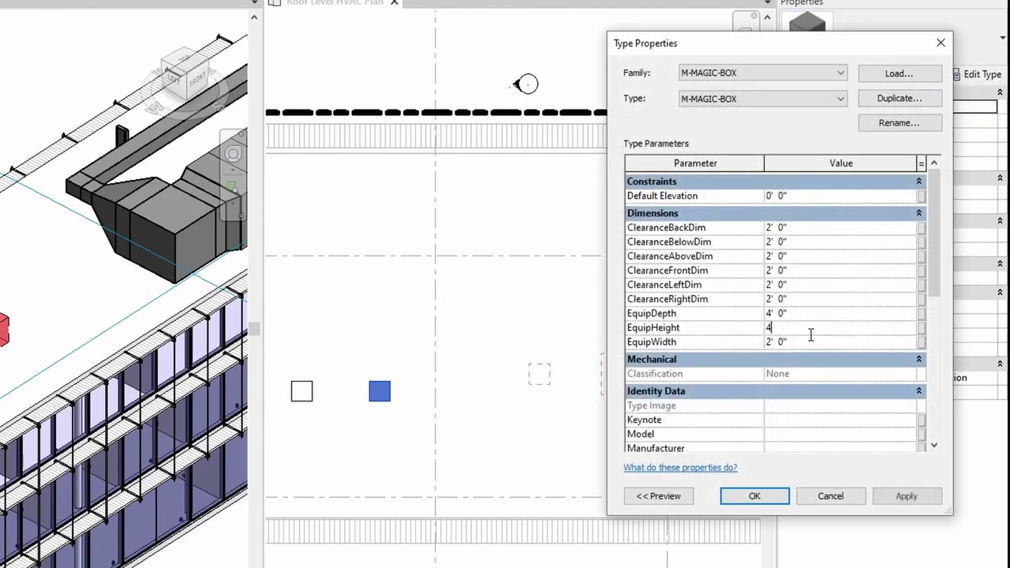
type("4")
key("Tab")
type("4")
left_click(766, 498)
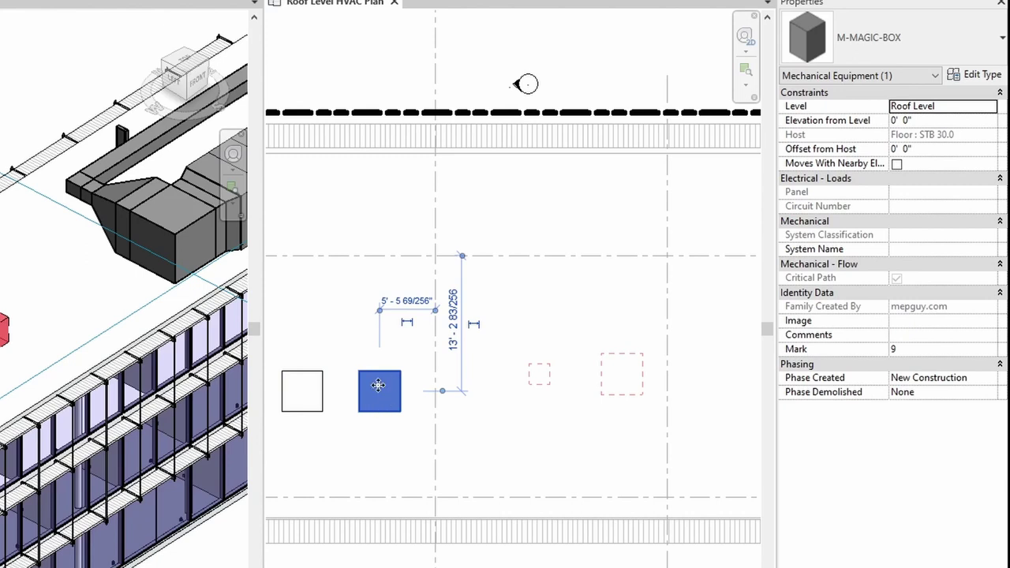
Rename the M-MAGIC-BOX family type of the selected unit as 2ftcube
middle_click_drag(397, 449, 429, 453)
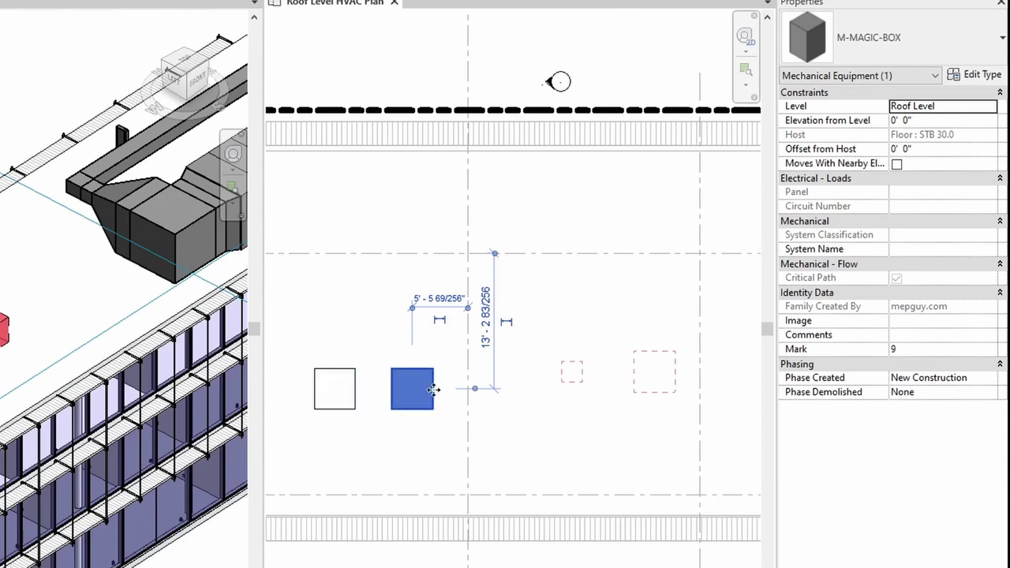
left_click(978, 75)
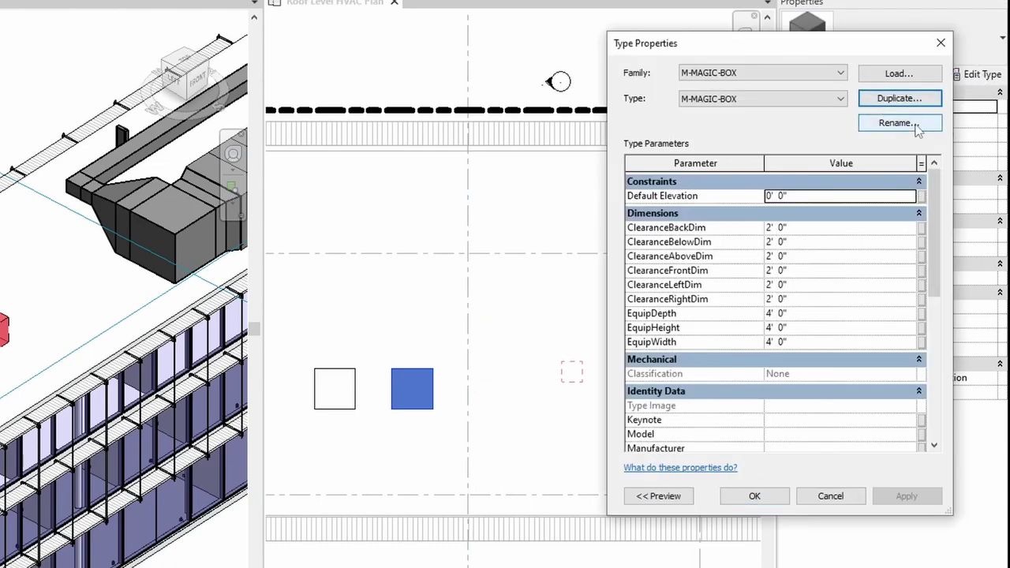
left_click(899, 123)
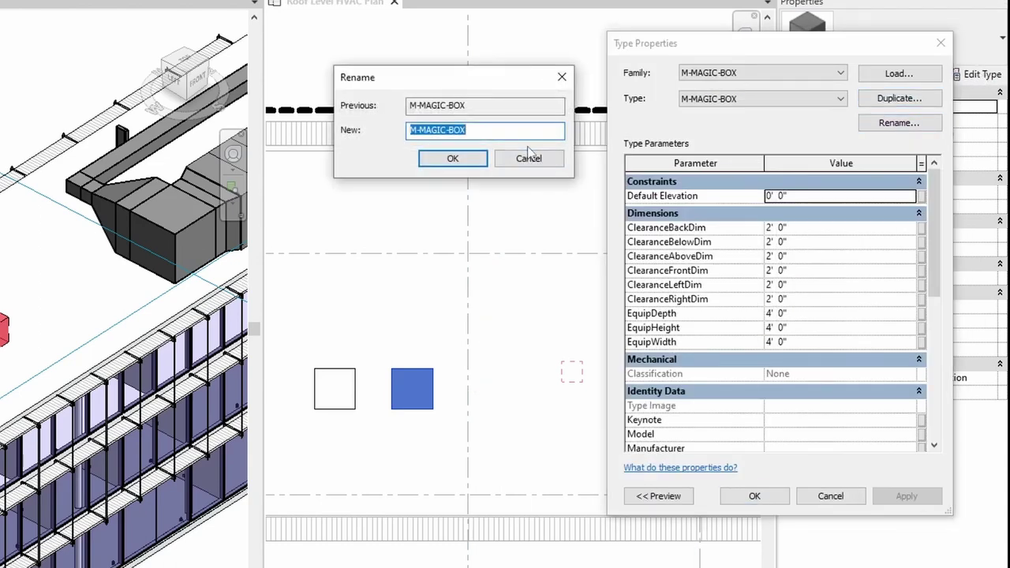
type("2ftcube")
key("Return")
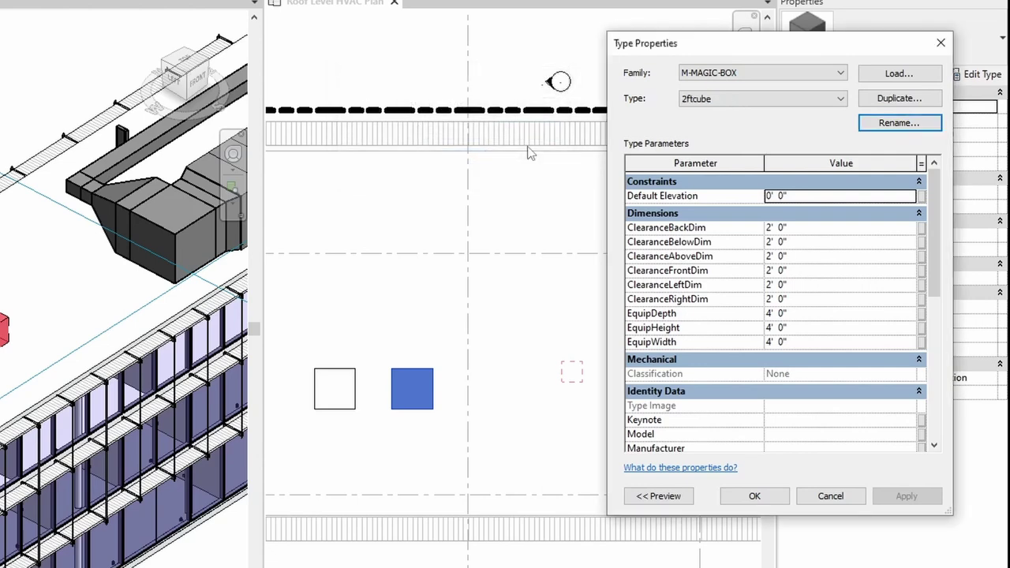
Set the 2ftcube type's EquipDepth, EquipHeight and EquipWidth to 2' and deselect the unit
left_click(796, 313)
type("2")
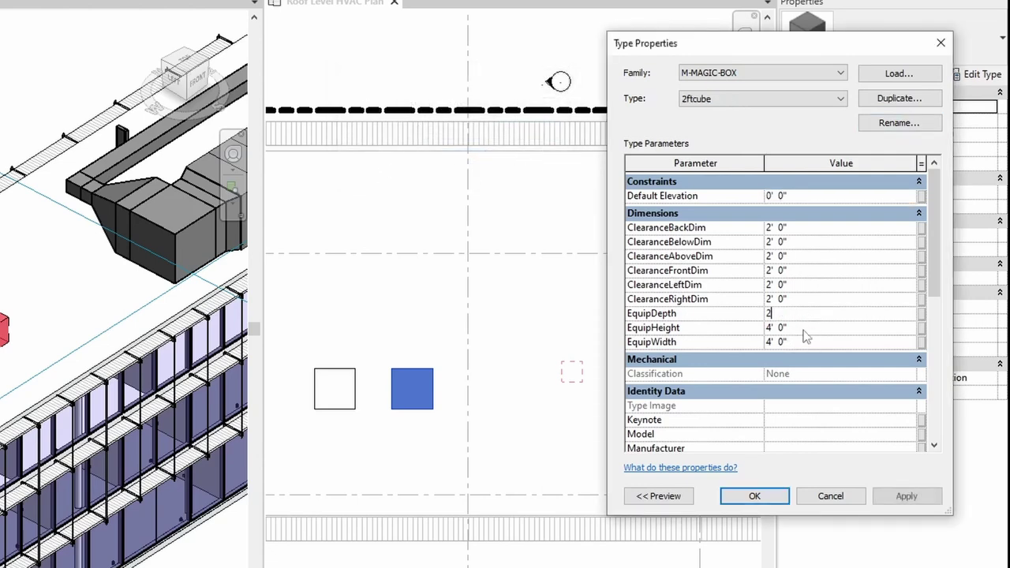
left_click(801, 327)
type("2")
left_click(808, 342)
type("2")
left_click(774, 499)
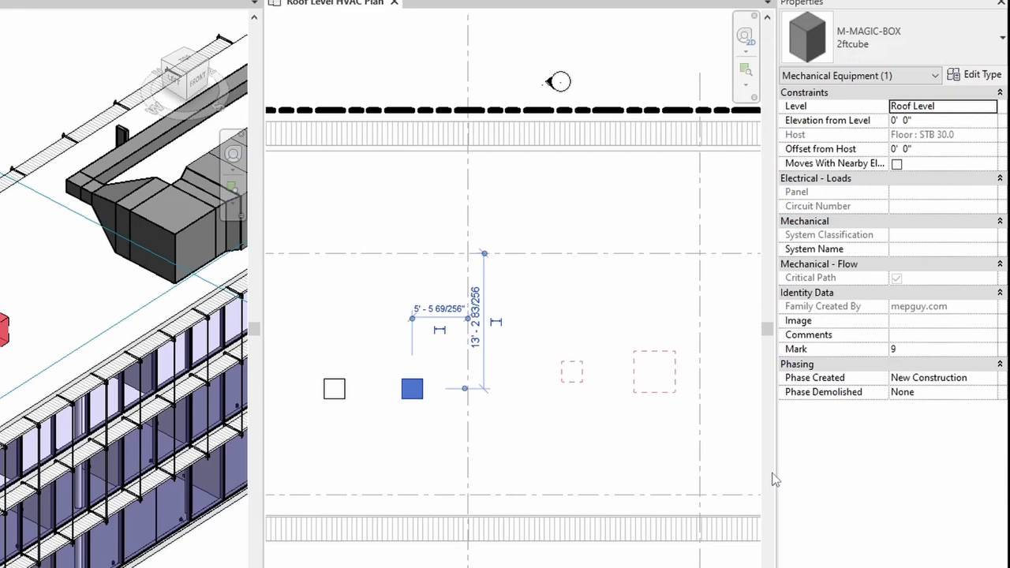
left_click(385, 459)
Duplicate the 2ftcube type of the M-MAGIC-BOX unit farther from grid 6 as 4ftcube
left_click(335, 393)
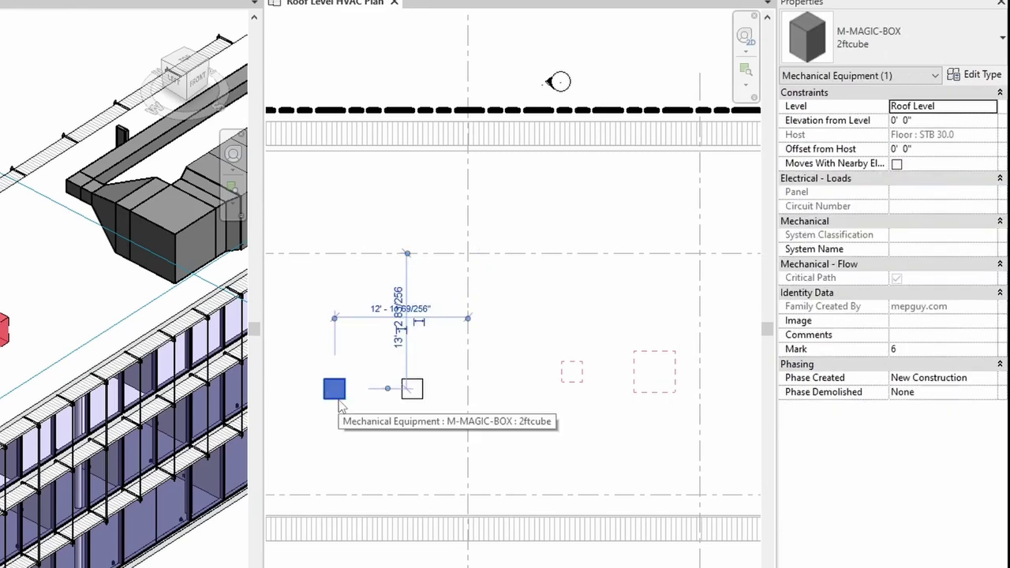
left_click(990, 78)
left_click_drag(749, 45, 664, 17)
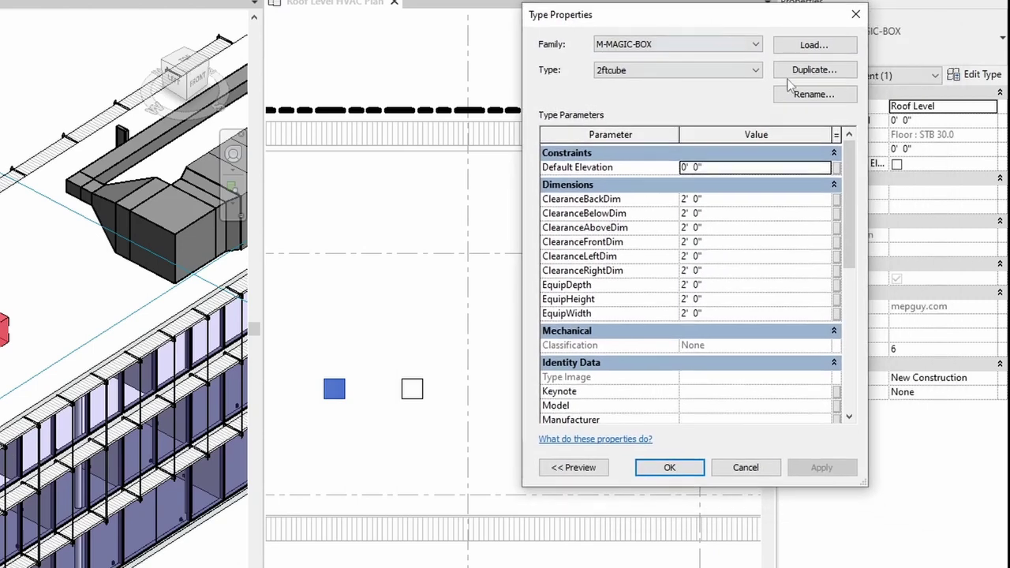
left_click(813, 70)
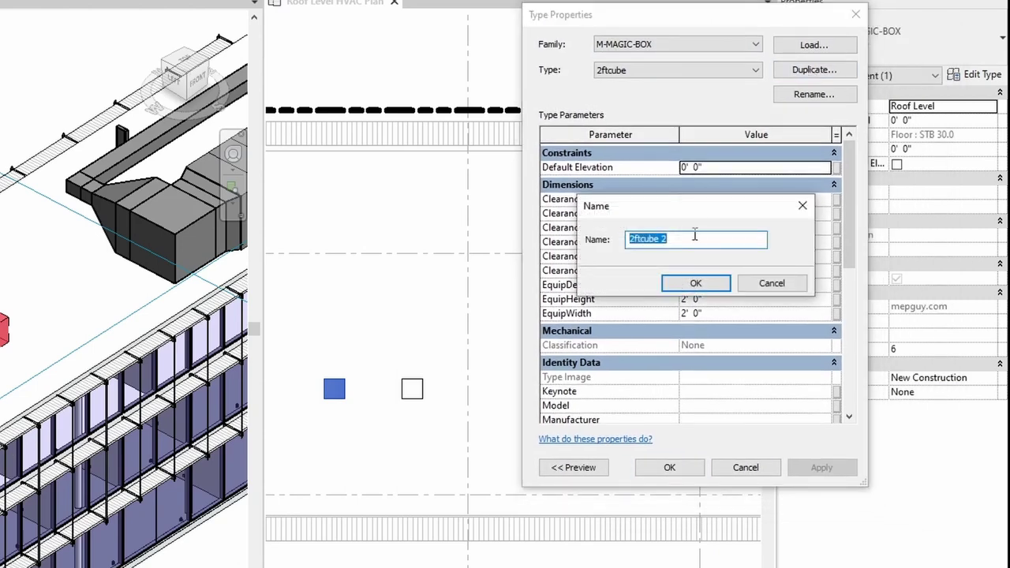
type("4")
left_click(696, 283)
Set the 4ftcube type's EquipDepth, EquipHeight and EquipWidth to 4', apply it to the unit and deselect it
left_click(719, 284)
type("4")
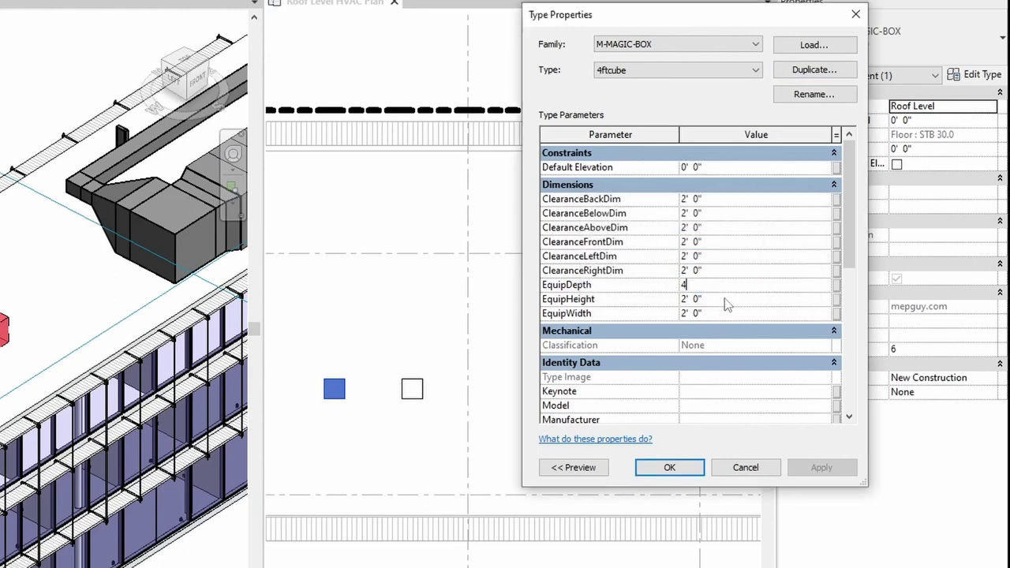
left_click(669, 467)
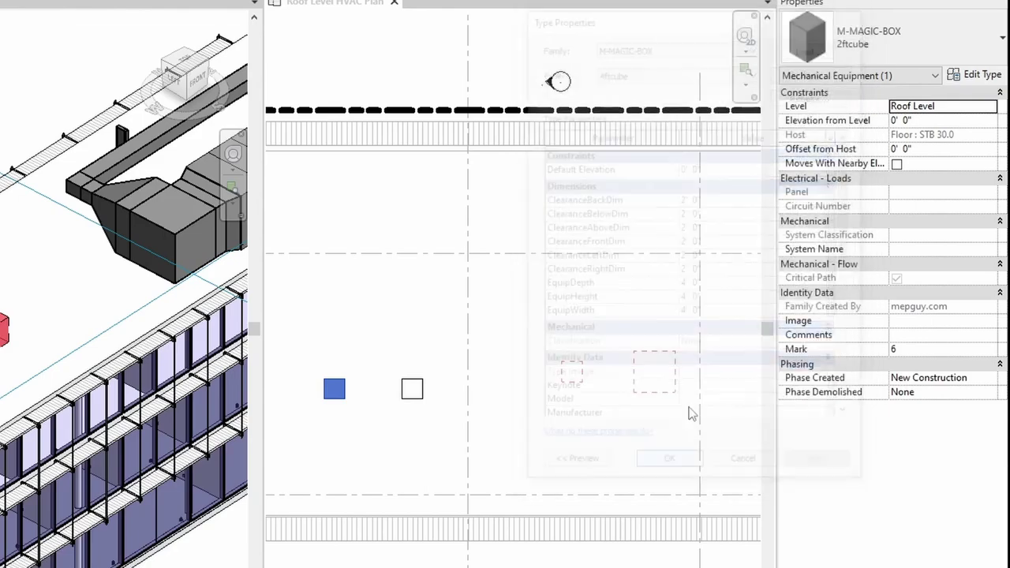
left_click(419, 462)
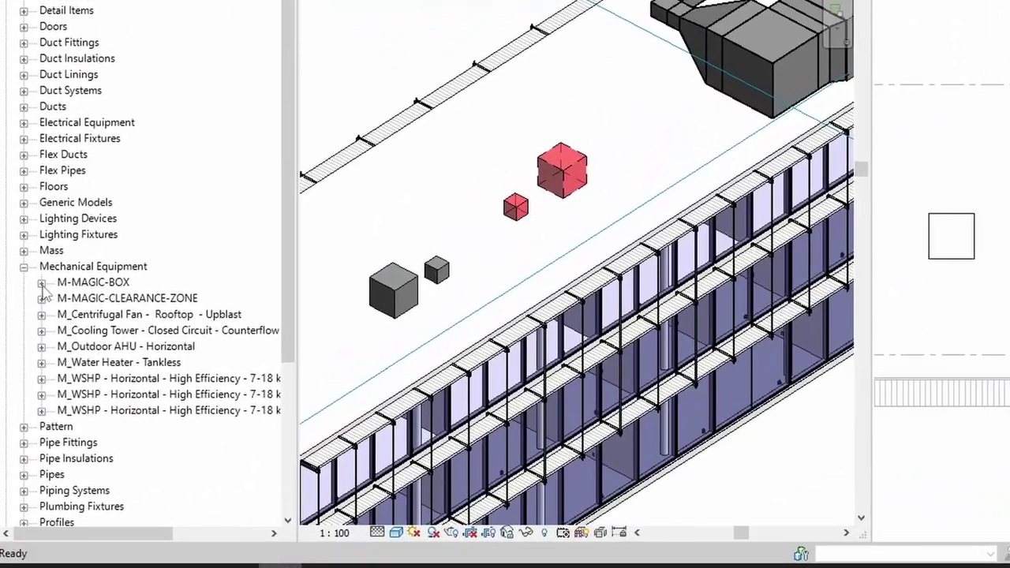
Place a 2ftcube M-MAGIC-BOX from the project's families directly above the existing 2 ft box in the roof plan
left_click(26, 380)
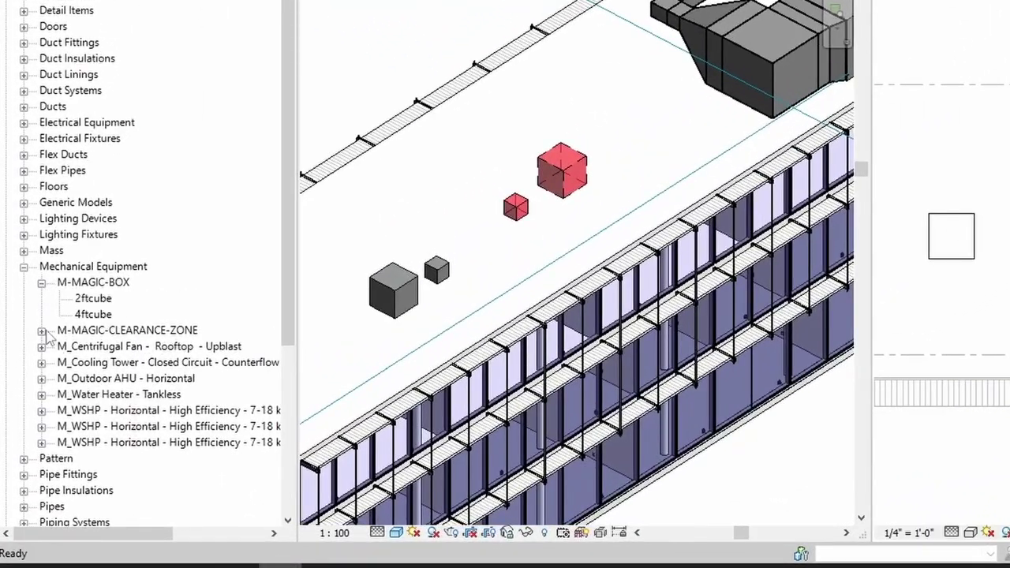
left_click(92, 299)
left_click(94, 315)
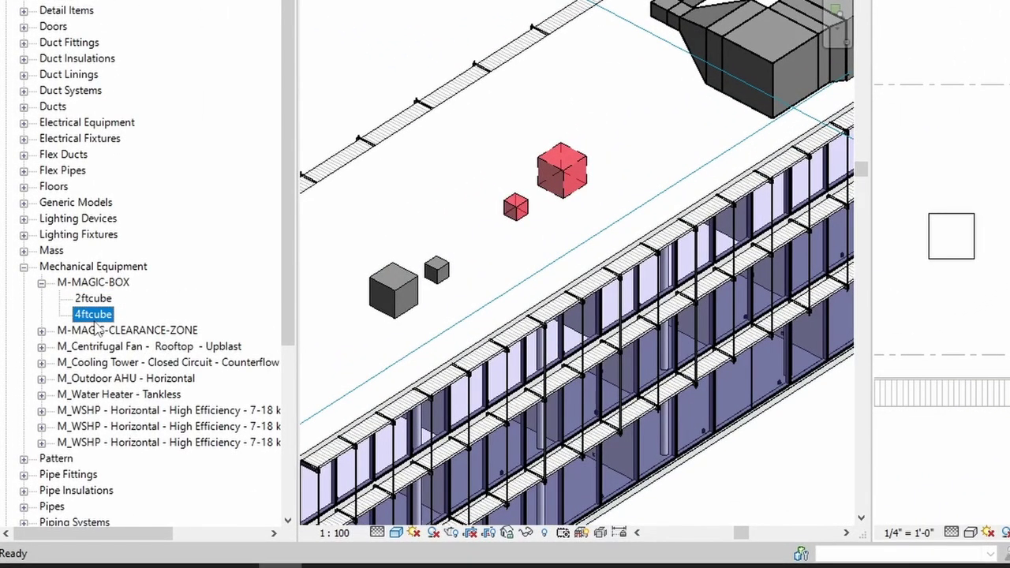
left_click(95, 299)
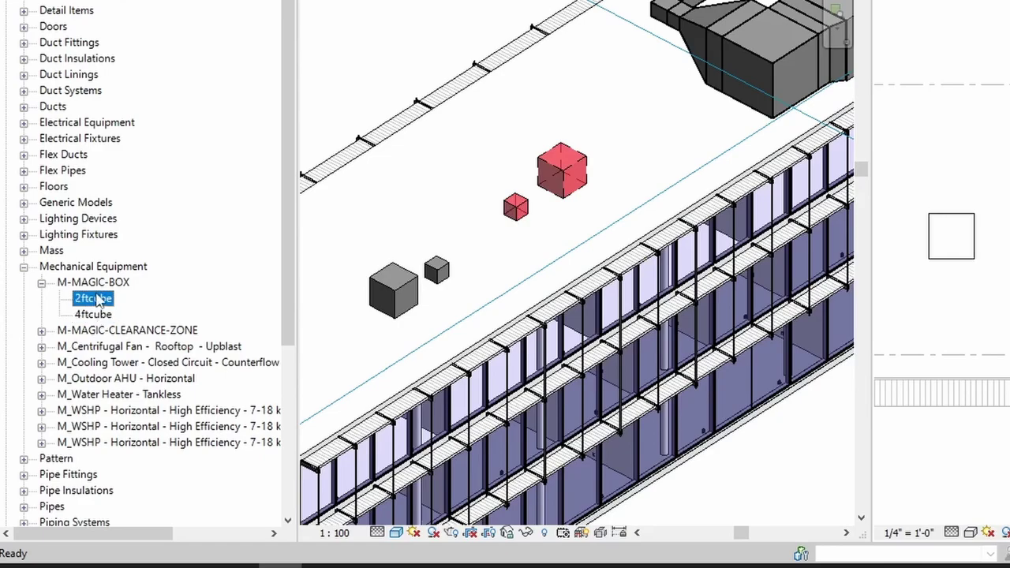
left_click_drag(92, 302, 1003, 191)
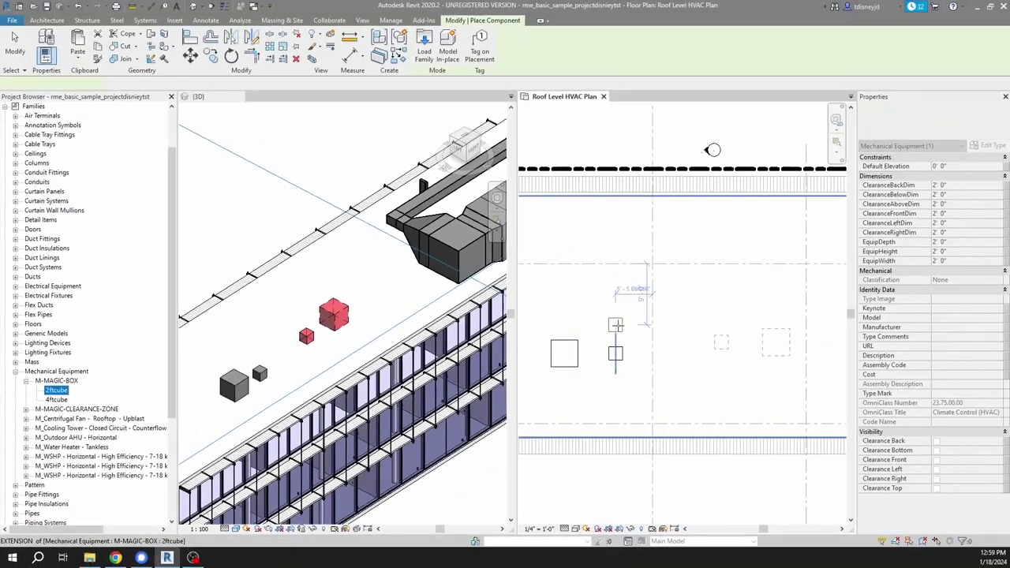
left_click(618, 325)
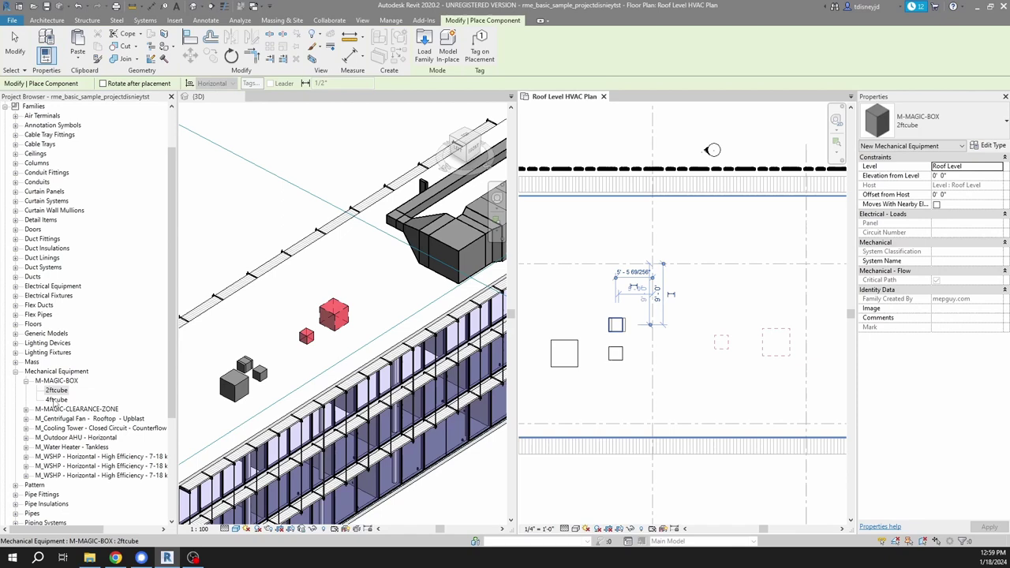
Place a 4ftcube M-MAGIC-BOX above the existing 4 ft box in the roof plan and end placement
left_click_drag(56, 400, 557, 316)
left_click(557, 316)
key("Escape")
key("Escape")
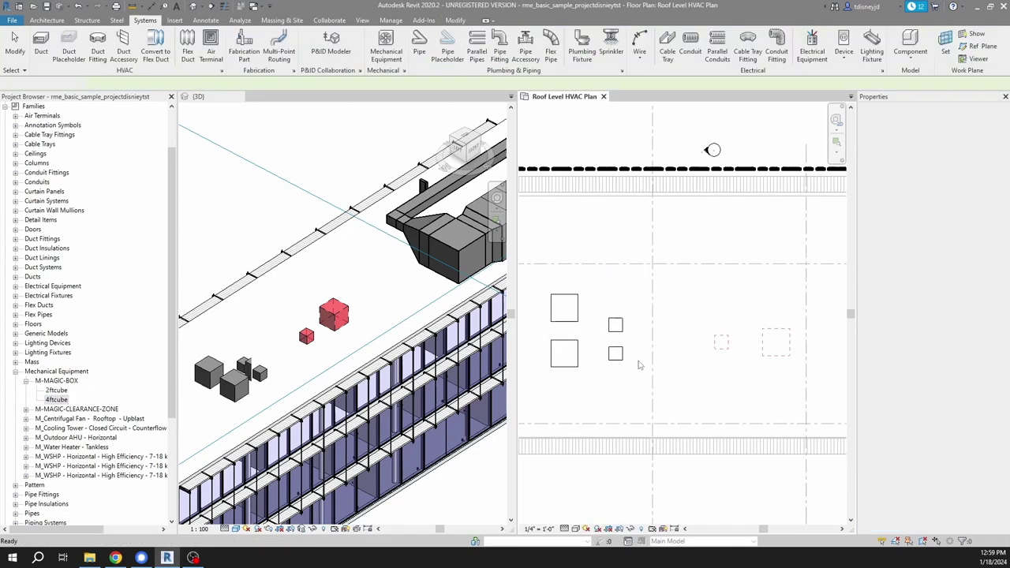
Examine the equipment boxes and clearance zones on the roof in the plan and 3D views
middle_click_drag(763, 368, 744, 376)
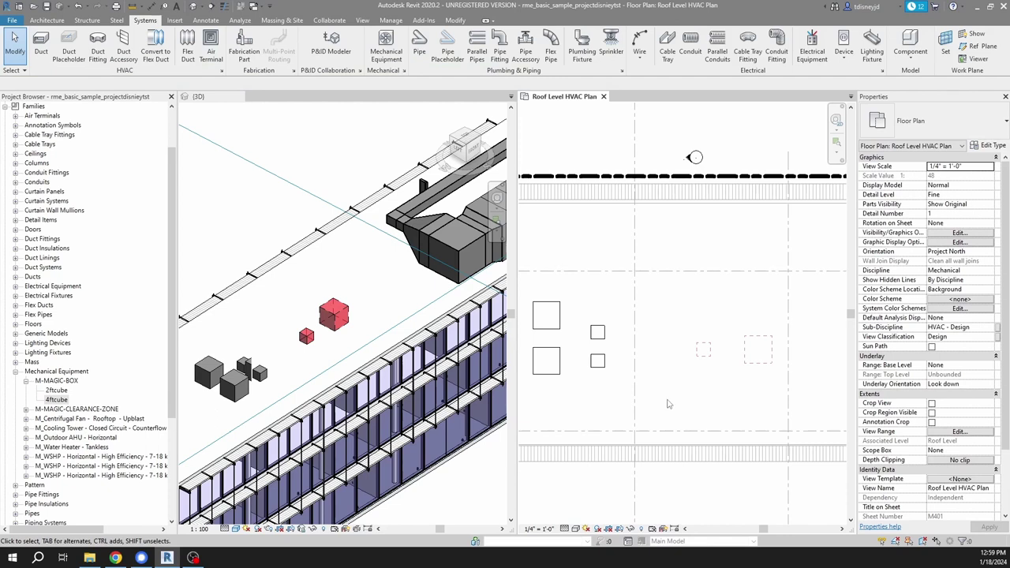
scroll(667, 385, "down", 2)
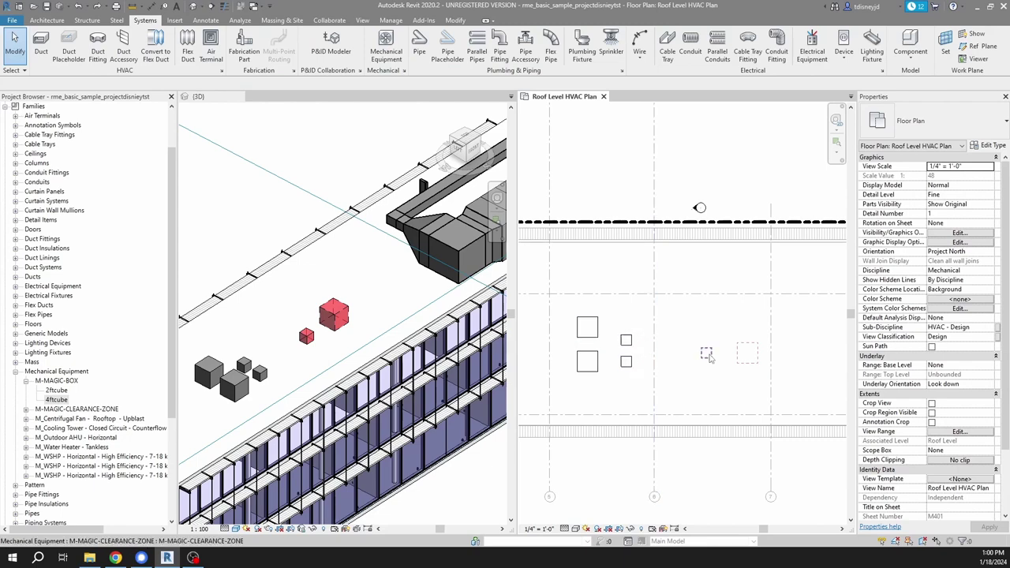
scroll(675, 361, "down", 2)
scroll(676, 360, "up", 2)
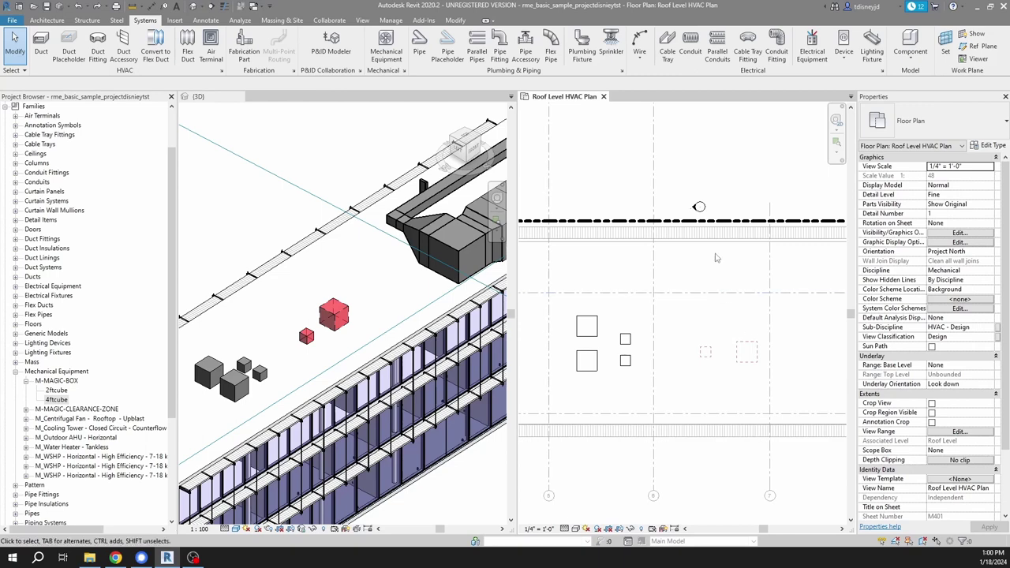
scroll(355, 273, "down", 7)
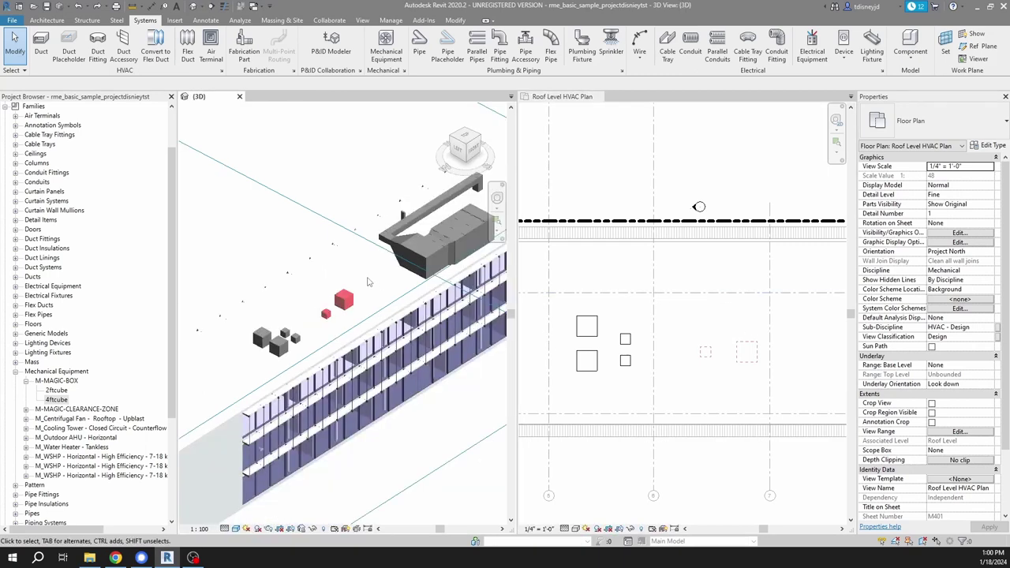
middle_click_drag(344, 280, 385, 304)
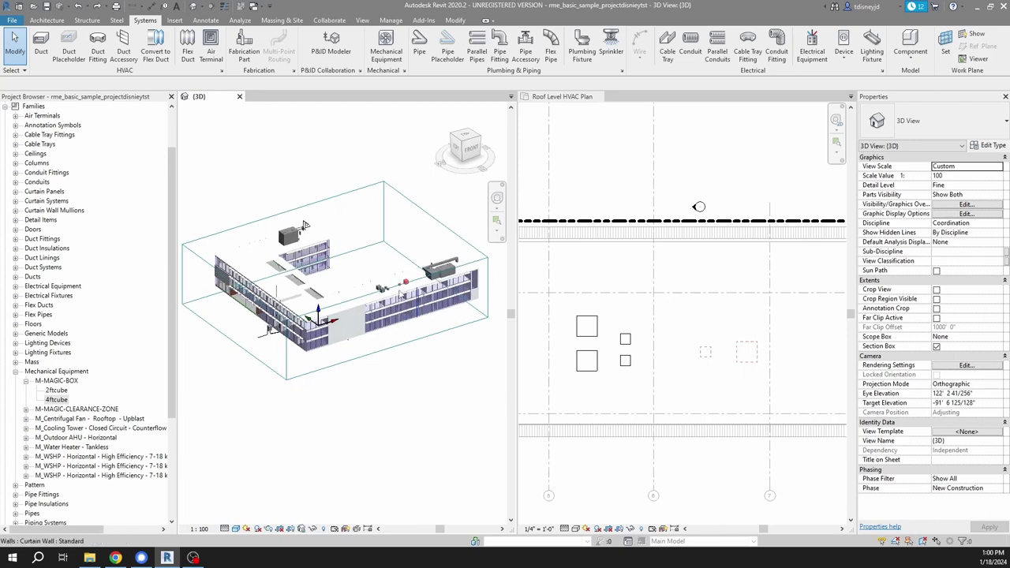
scroll(386, 311, "up", 5)
scroll(387, 321, "up", 3)
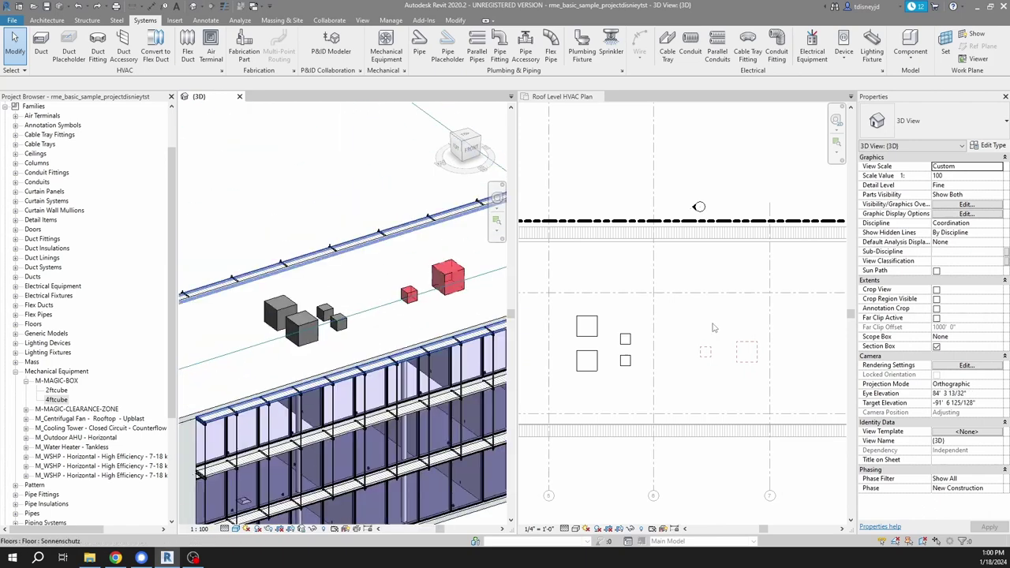
Copy the upper 4ftcube box up and to the right, about 12' 6" from grid 7 and 5' 8" above the horizontal grid line
left_click(597, 330)
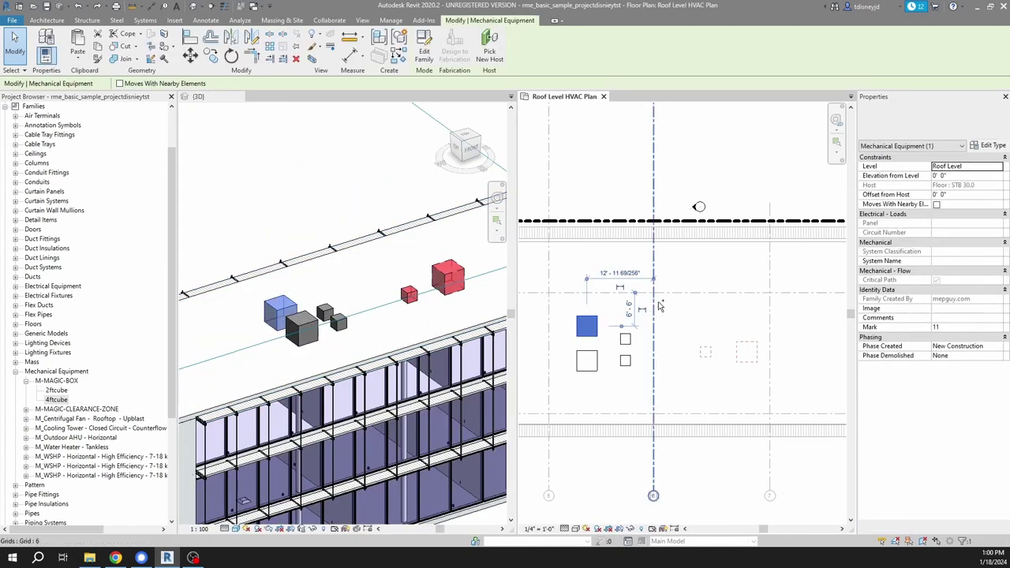
left_click_drag(584, 331, 699, 270, "ctrl")
scroll(694, 280, "up", 4)
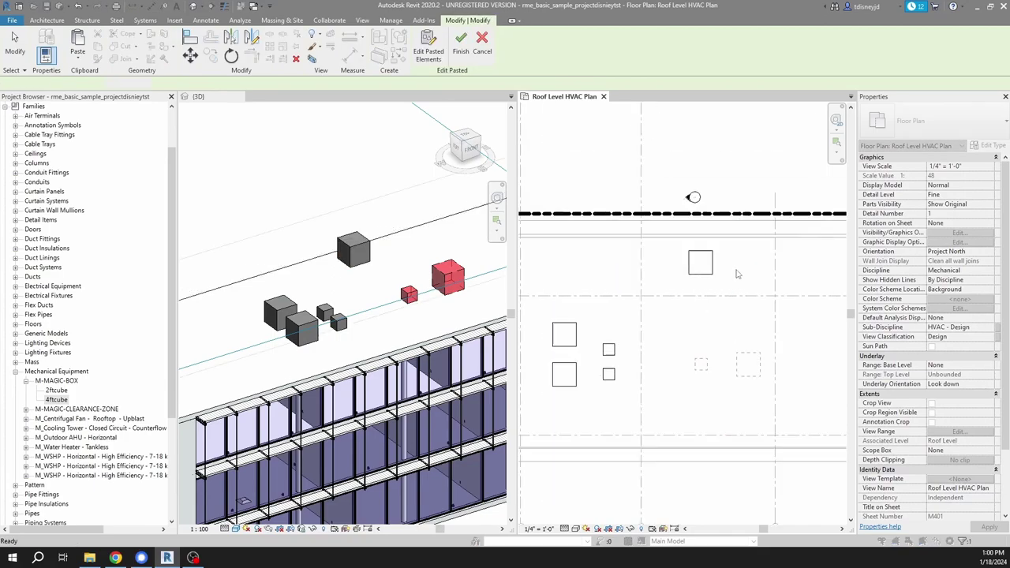
Duplicate the copied box's type as CU-L42 and set its EquipDepth to 1' 6" and EquipHeight and EquipWidth to 3'
left_click(665, 255)
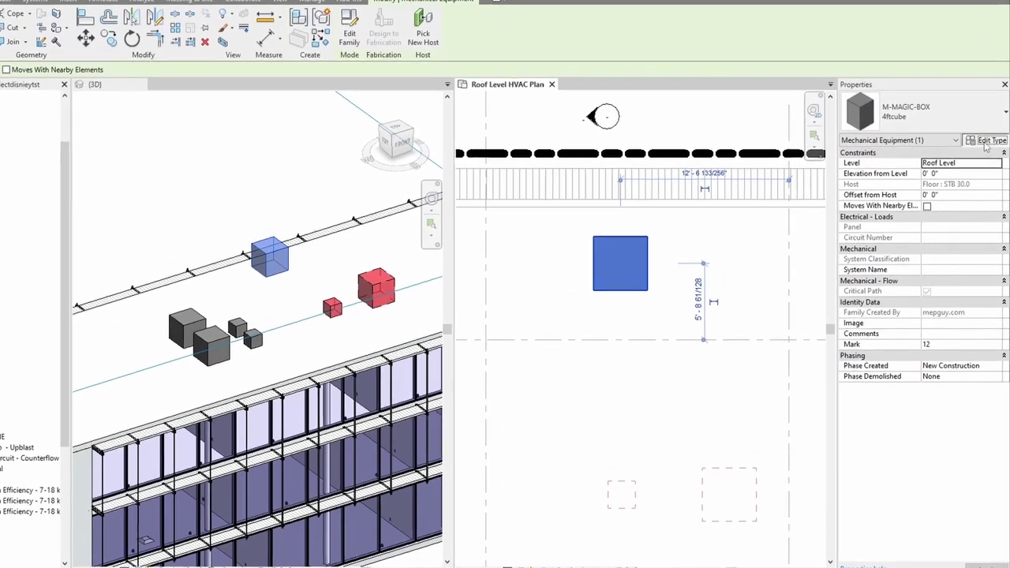
left_click(993, 145)
left_click(881, 143)
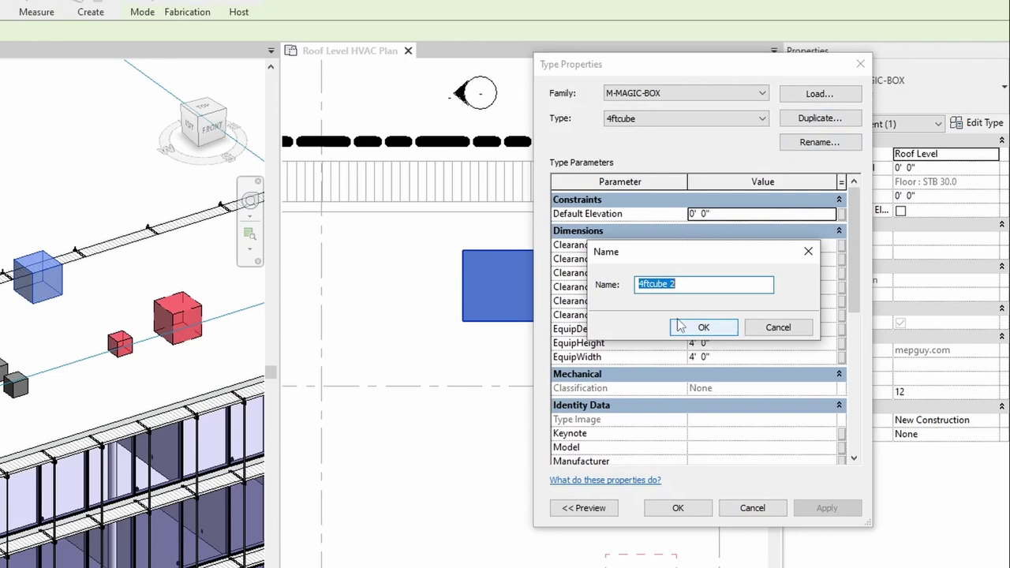
type("CU-L42")
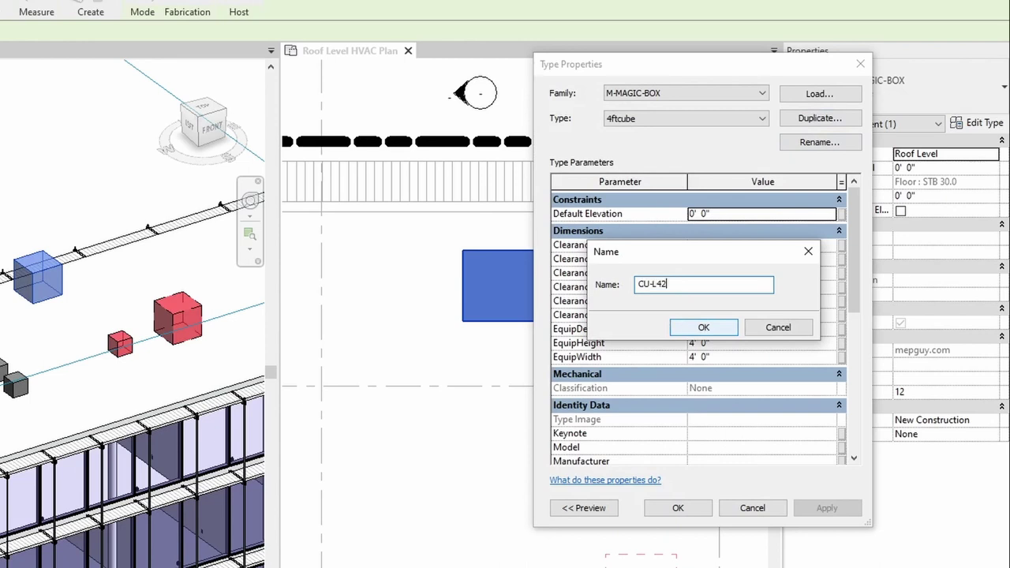
left_click(704, 328)
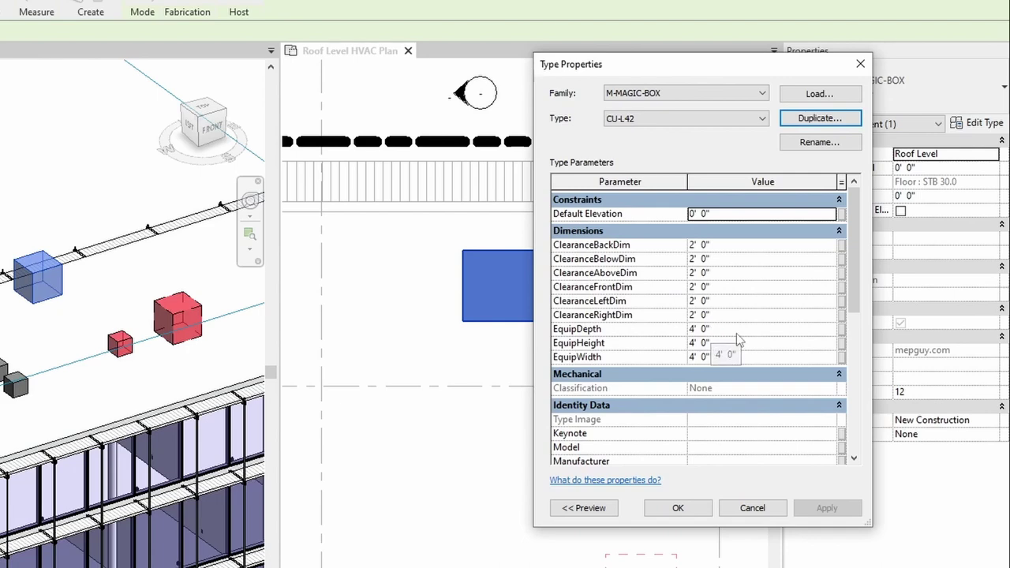
left_click(737, 329)
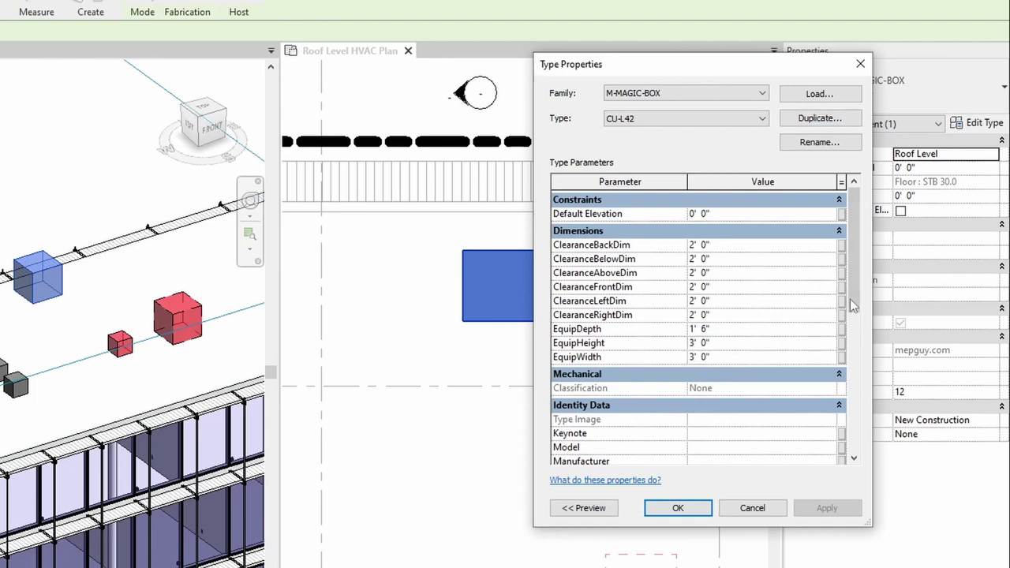
Turn on the CU-L42 type's front and right clearances, set ClearanceFrontDim to 18" and edit ClearanceRightDim
left_click_drag(850, 299, 854, 448)
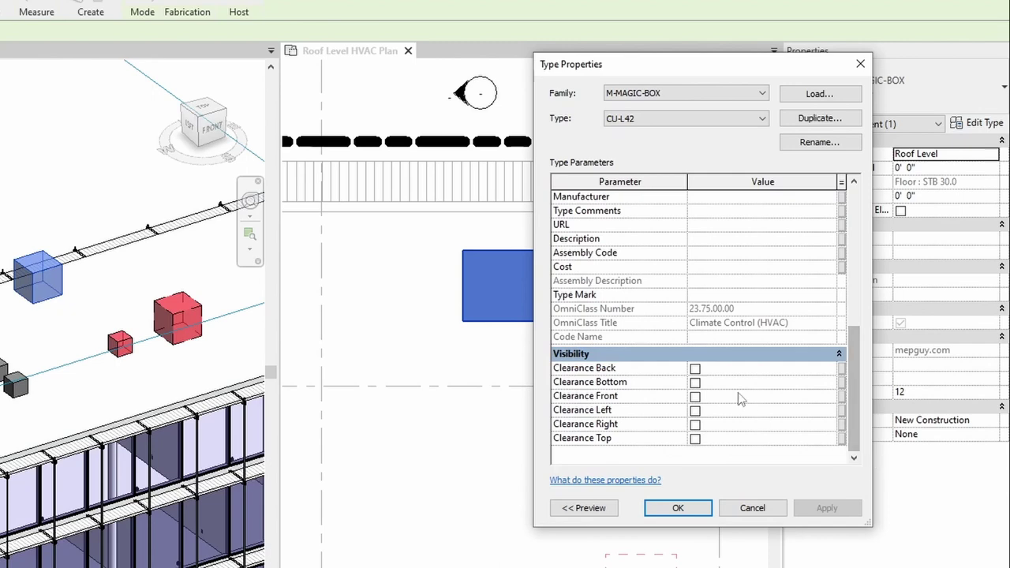
left_click(695, 396)
left_click(698, 425)
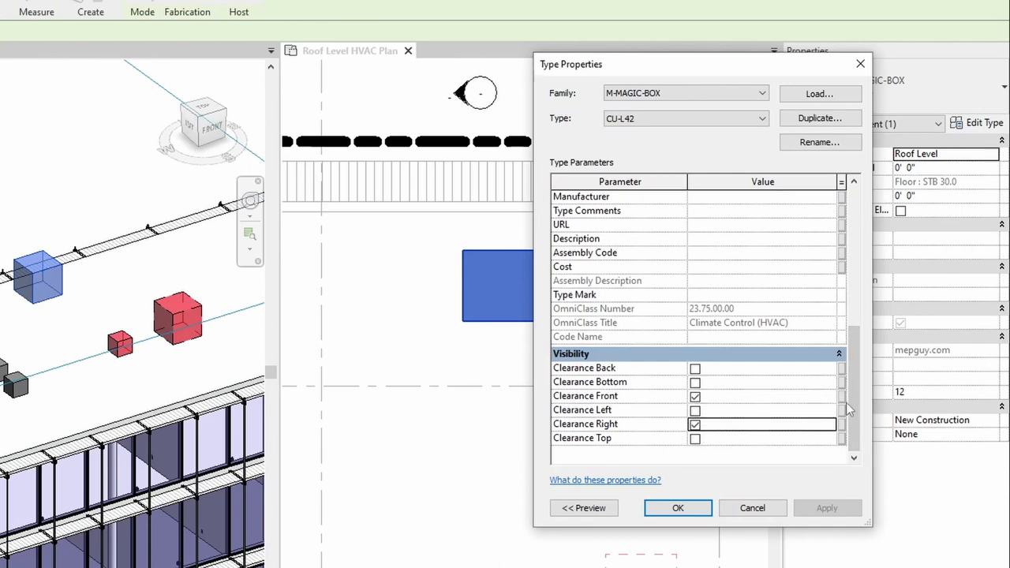
left_click_drag(849, 402, 871, 286)
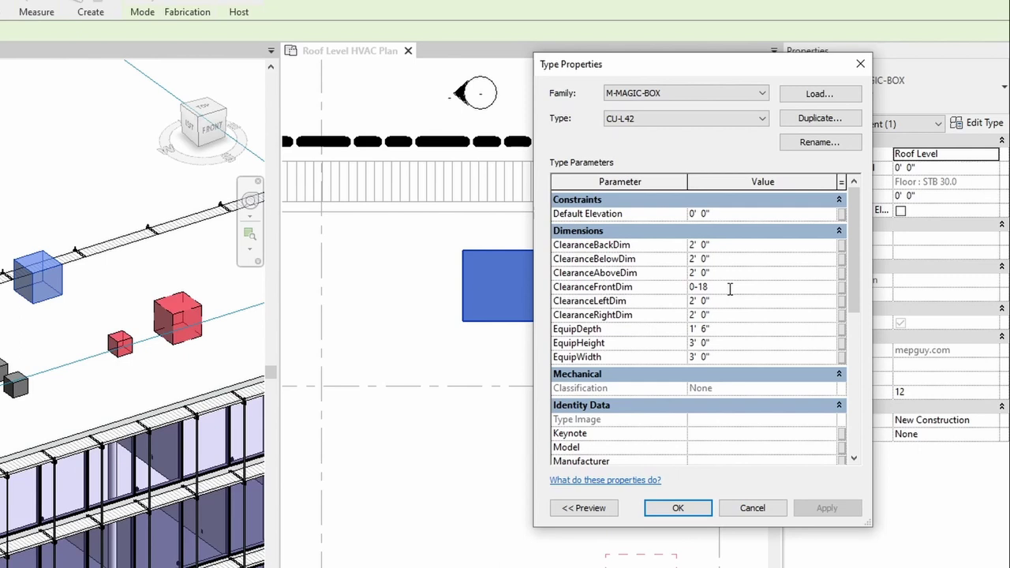
left_click(728, 316)
Set the CU-L42 type's Type Mark to CU, apply the type changes and deselect the unit
left_click_drag(852, 290, 868, 392)
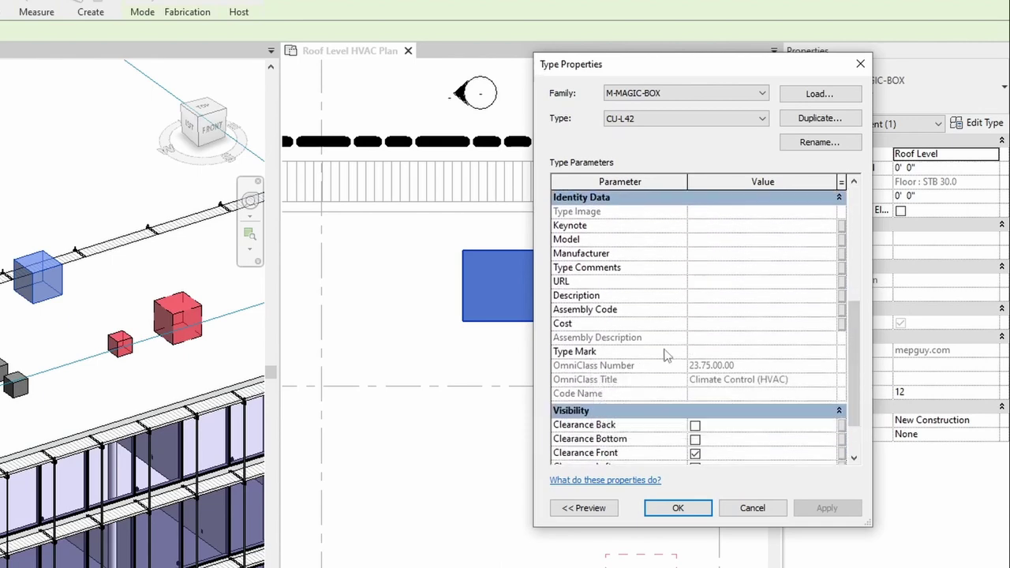
left_click(712, 353)
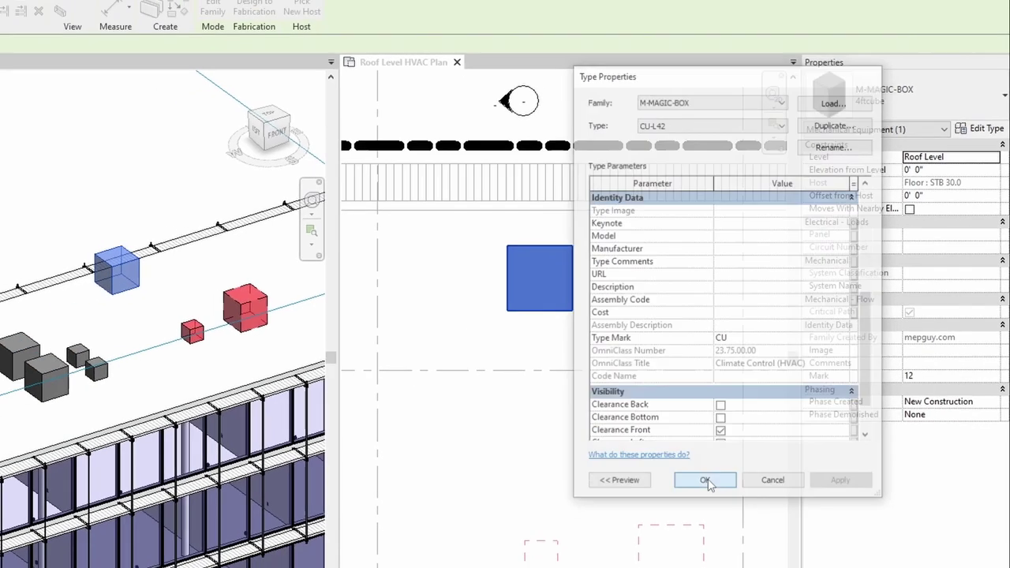
left_click(681, 509)
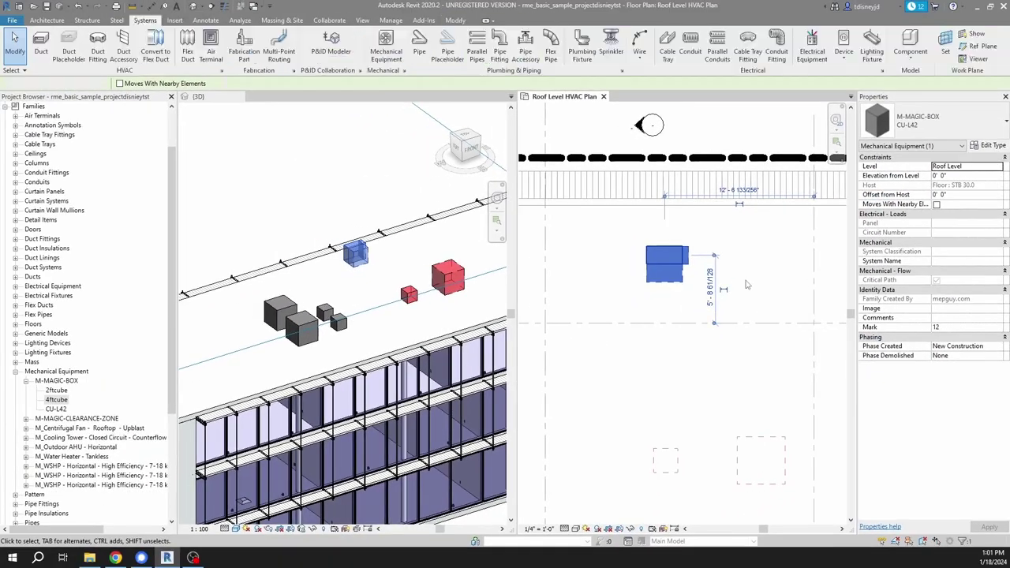
left_click(746, 284)
Examine the CU-L42 unit and its front and right clearances up close in the 3D view
left_click(355, 196)
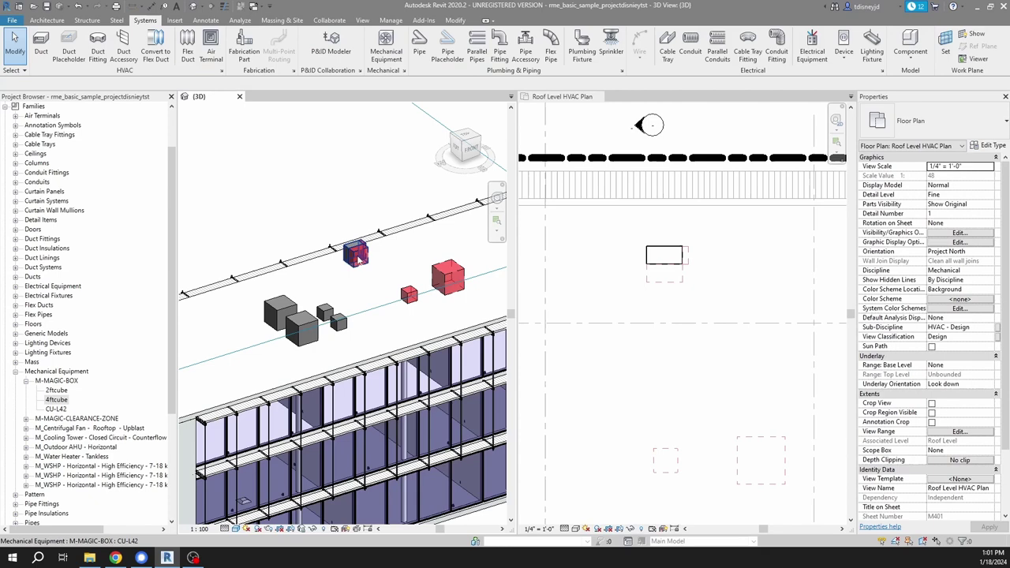
left_click(361, 257)
middle_click_drag(363, 259, 364, 265, "shift")
scroll(363, 265, "up", 4)
left_click(406, 306)
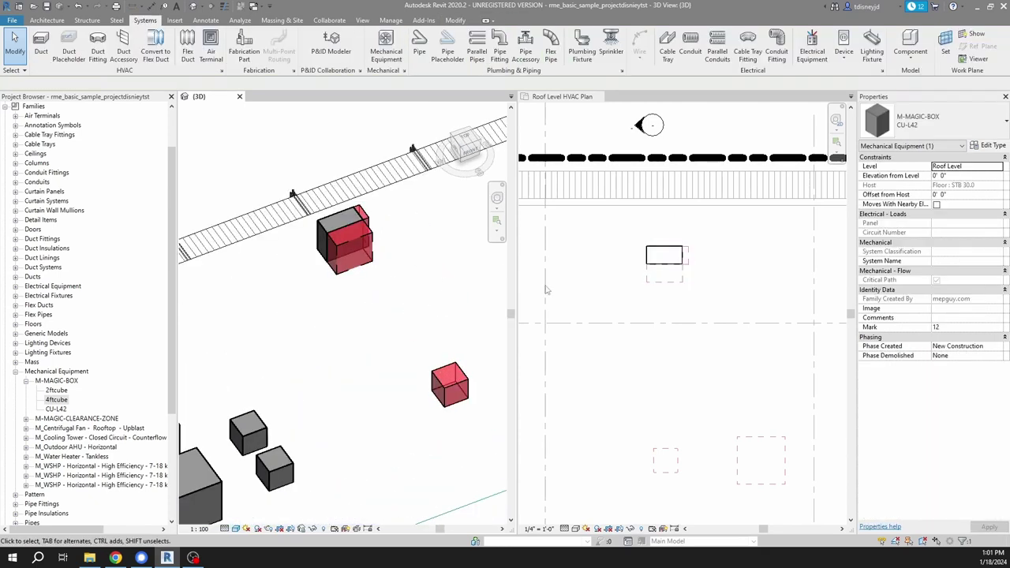
Tag the CU-L42 unit in the Roof Level HVAC Plan and move the tag to the right of the unit with its leader attached
left_click(720, 237)
key("t")
key("g")
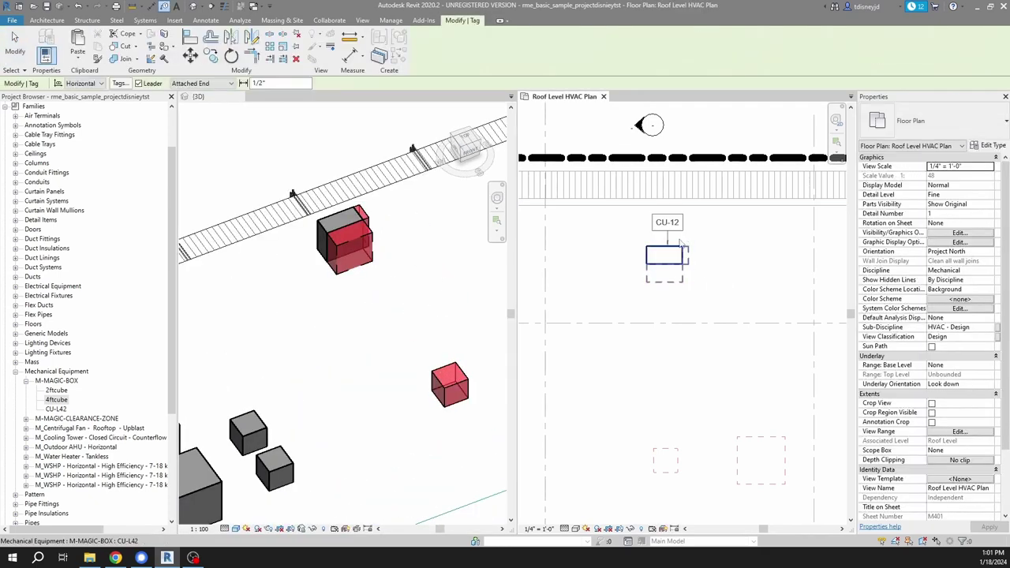
left_click(675, 251)
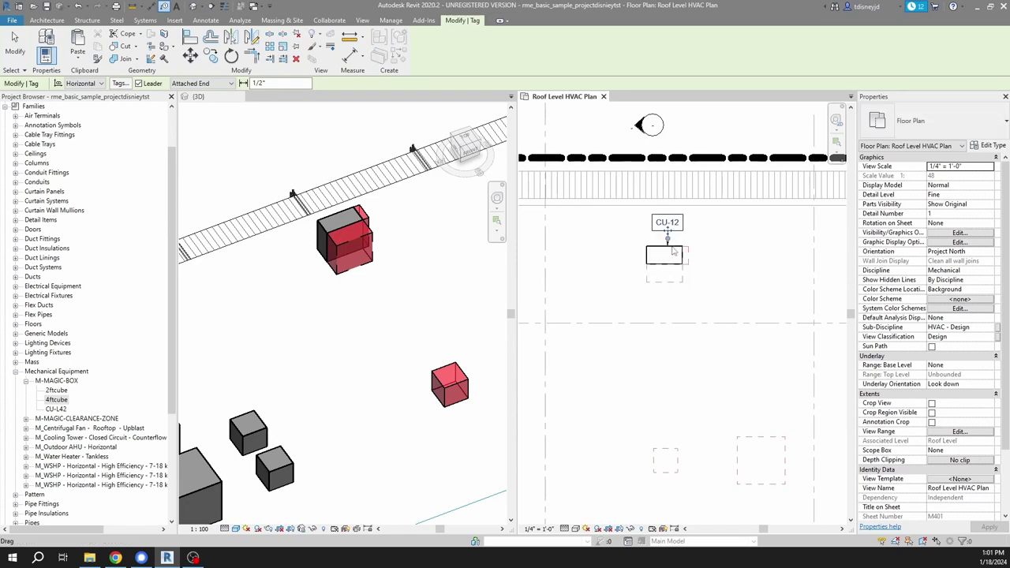
key("Escape")
left_click(677, 253)
key("Escape")
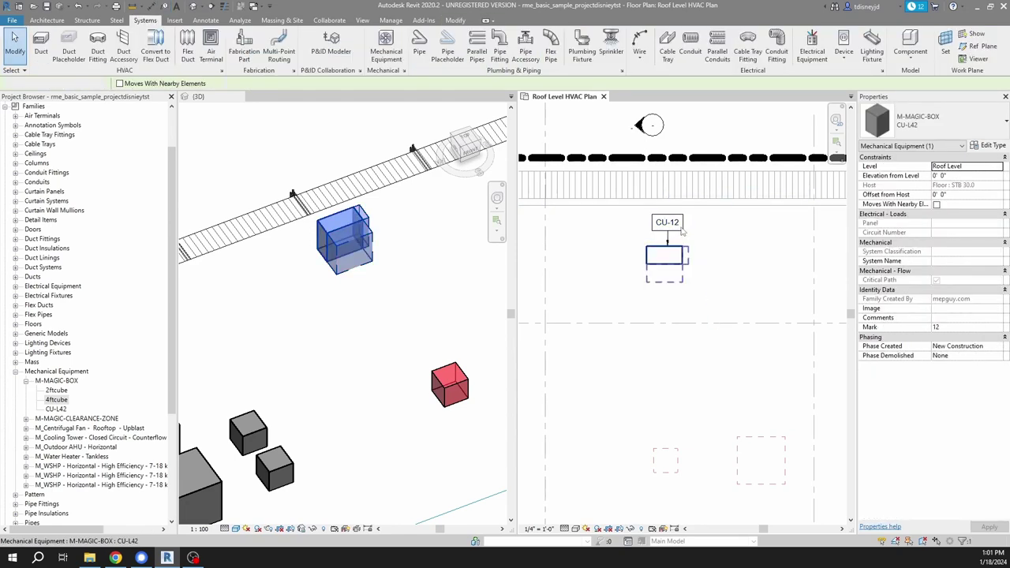
left_click_drag(670, 227, 718, 230)
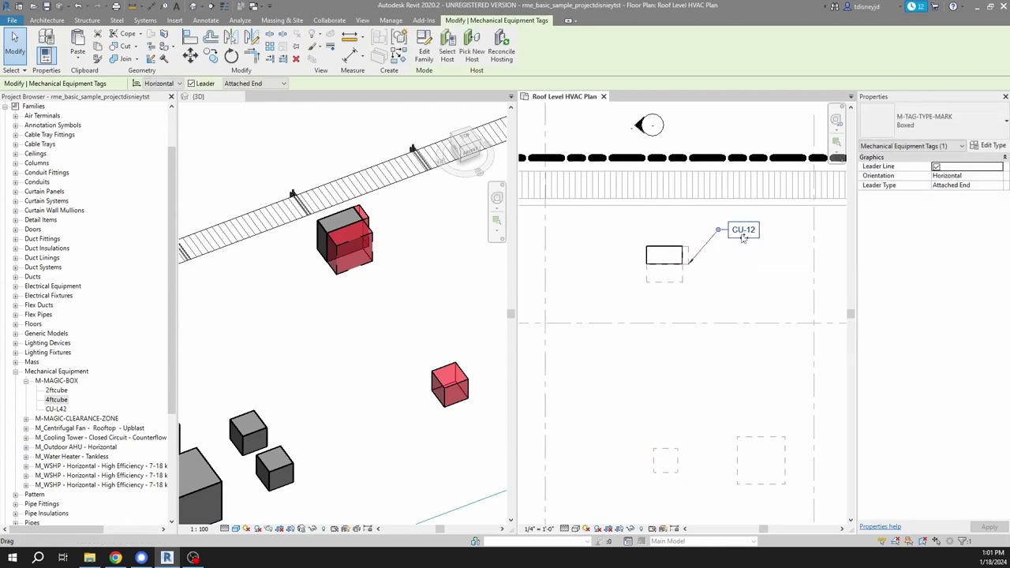
Set the tagged CU-L42 unit's instance Mark to 1
left_click(664, 256)
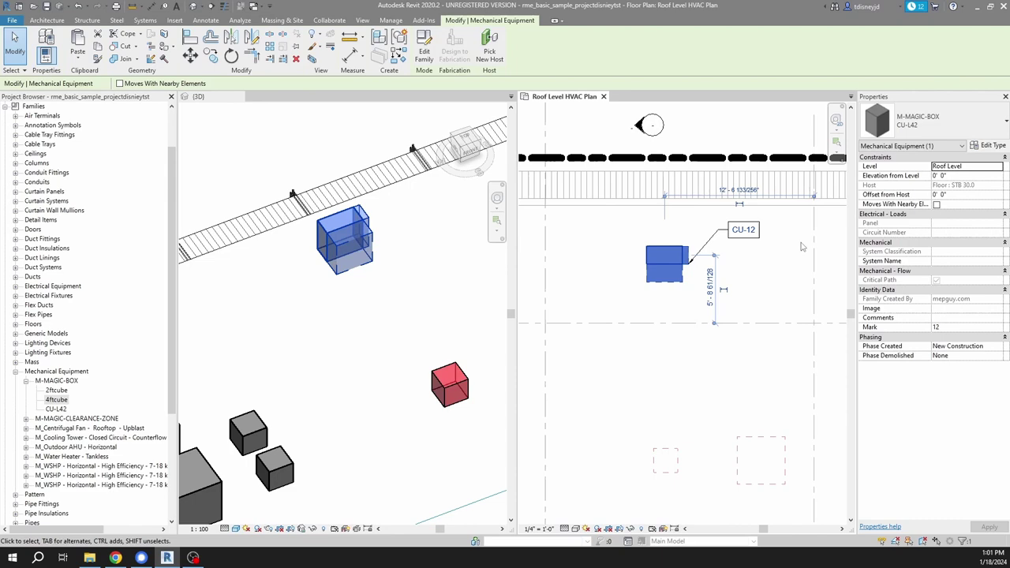
left_click(952, 328)
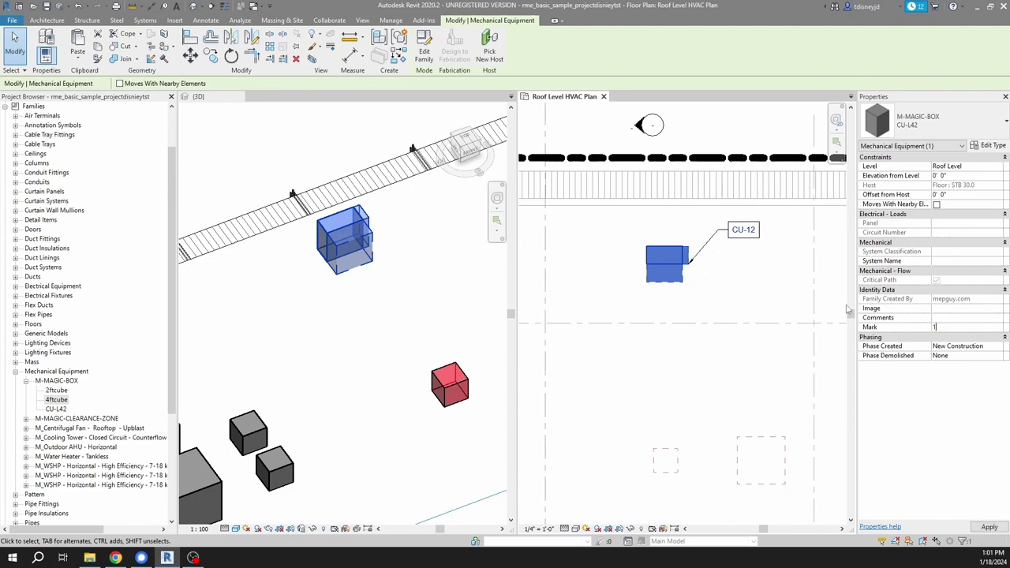
left_click(719, 298)
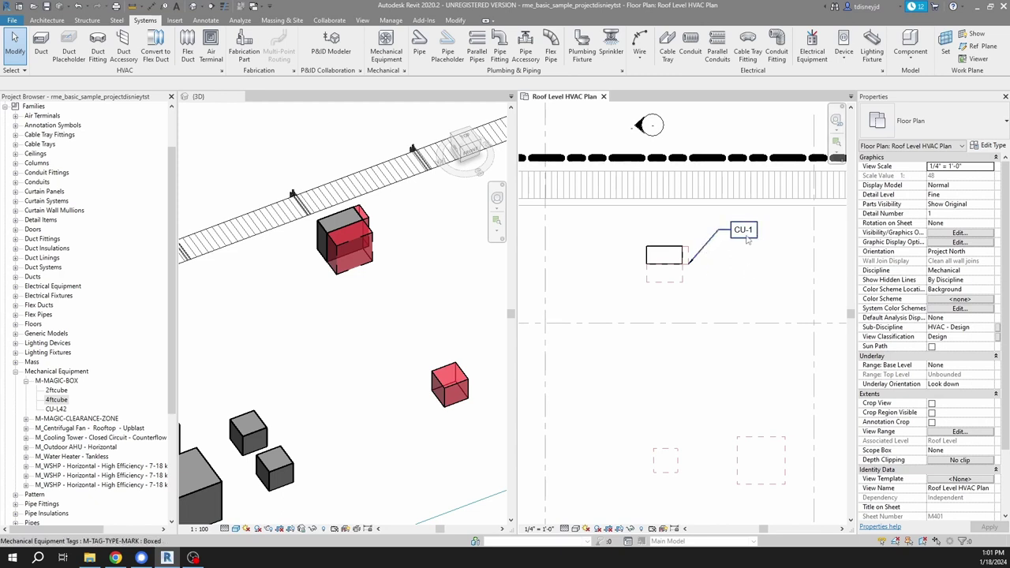
Copy the tagged CU-L42 unit and paste two copies in a row to its left, one per grid bay
left_click(667, 251)
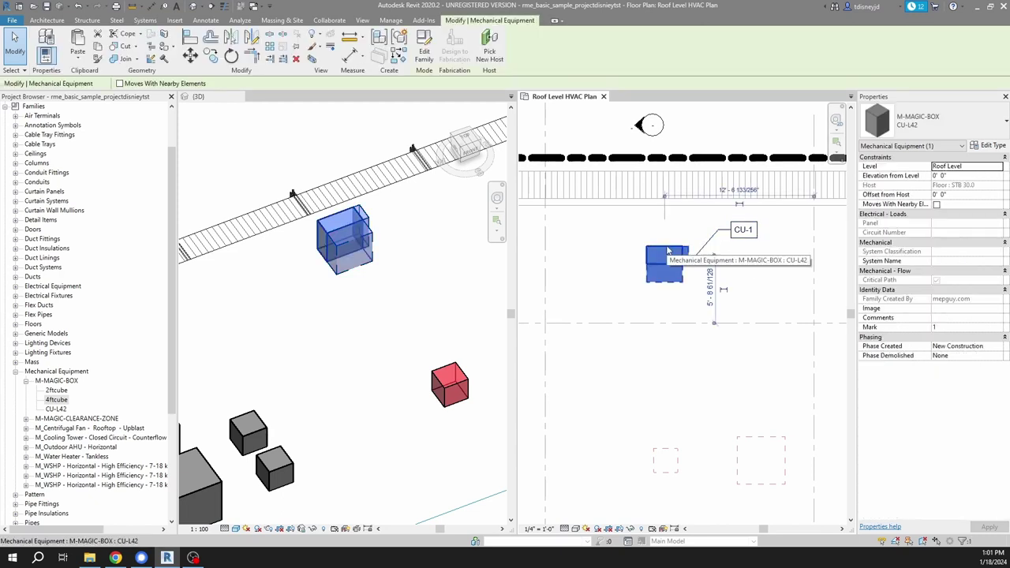
scroll(717, 287, "down", 2)
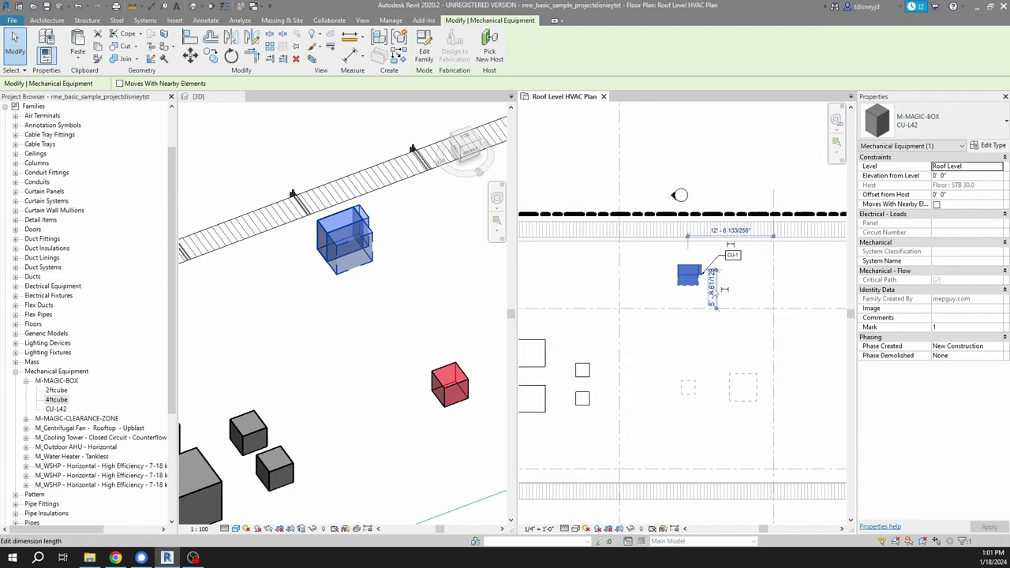
scroll(714, 288, "down", 3)
left_click(703, 310)
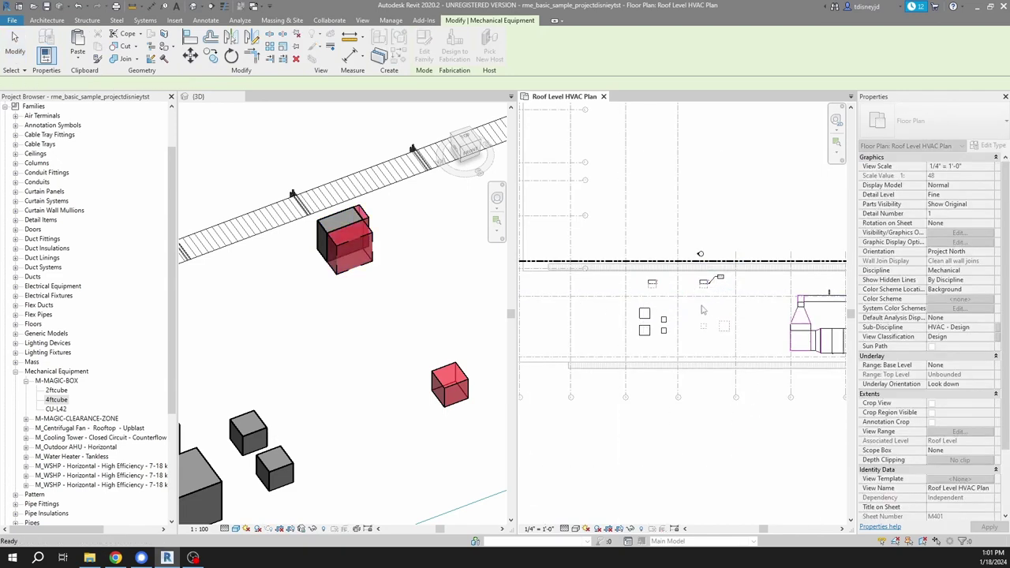
key("ctrl+v")
scroll(636, 333, "down", 3)
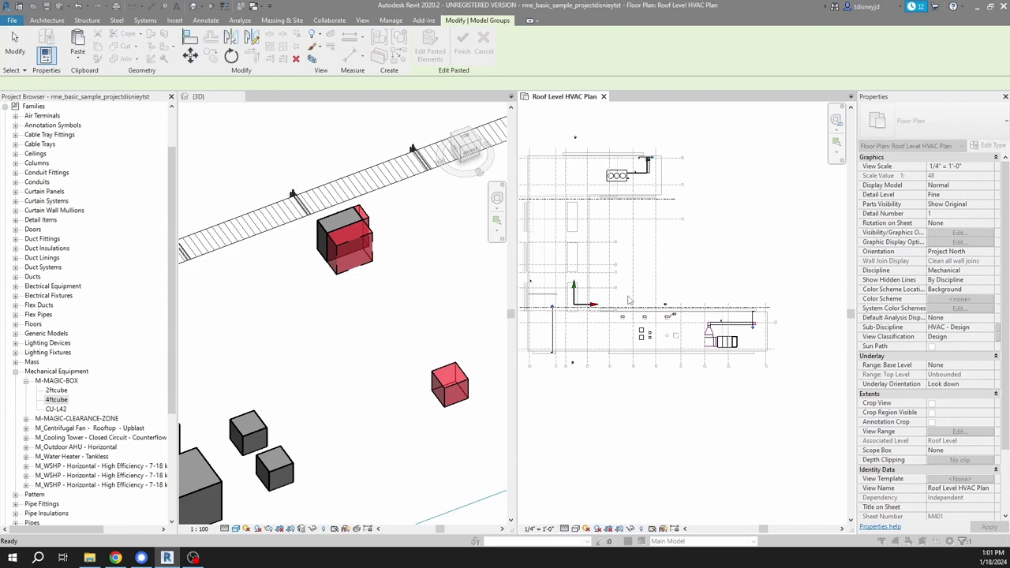
Paste another CU-L42 copy on the roof's left wing and shift it left so its center is 16' from the grid line
left_click(632, 301)
scroll(638, 301, "up", 3)
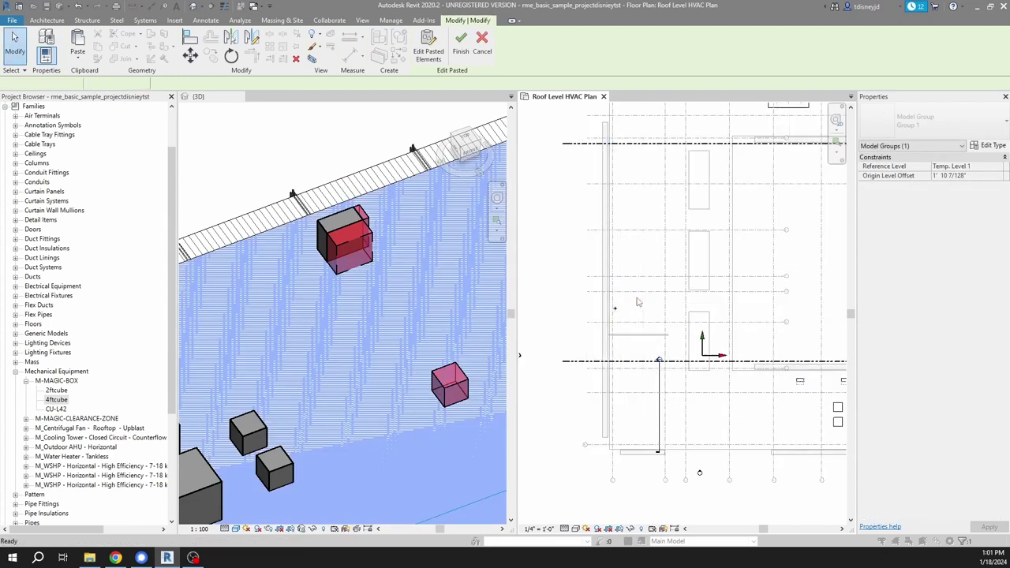
key("Escape")
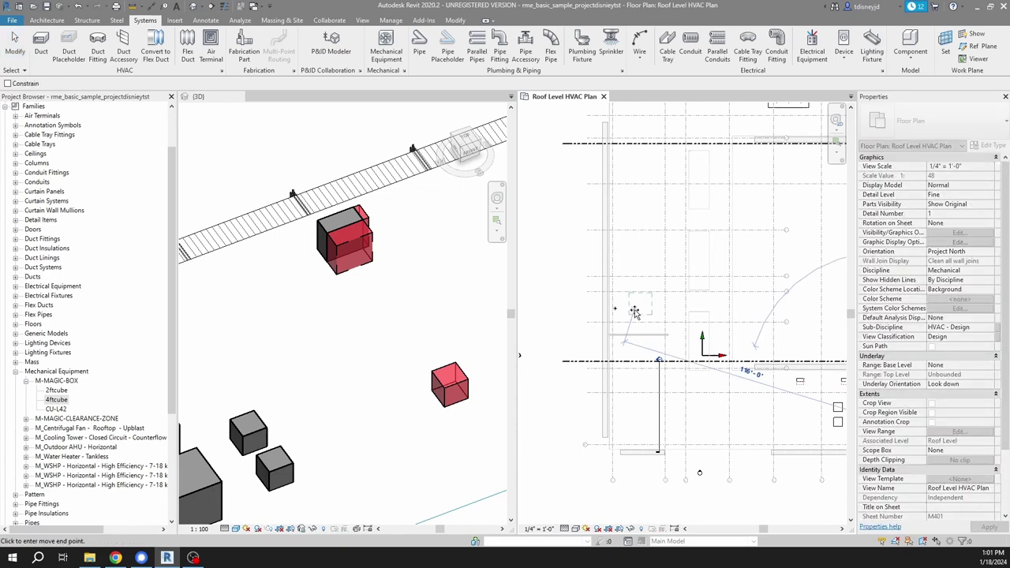
scroll(643, 321, "up", 5)
left_click(643, 298)
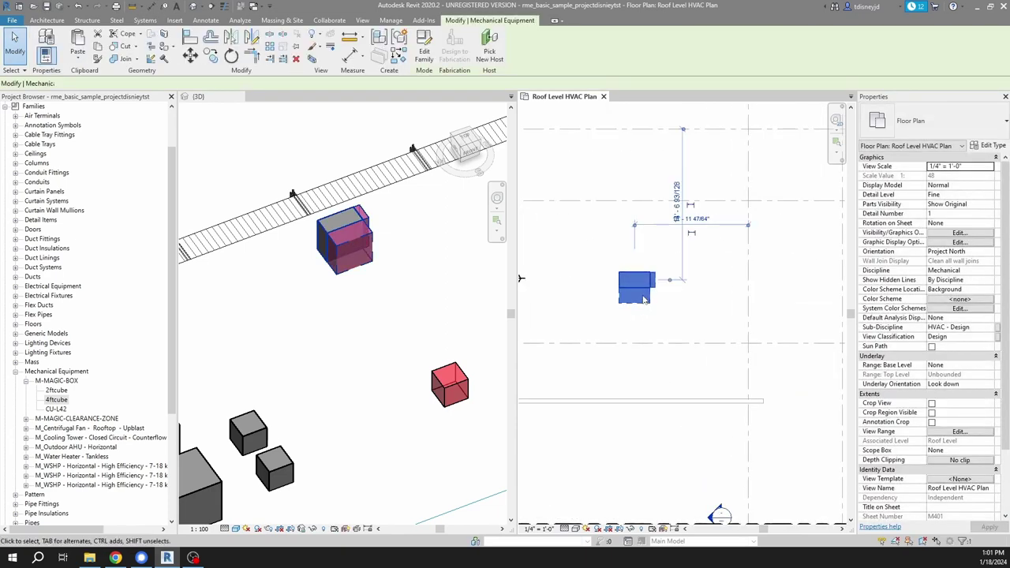
left_click_drag(643, 298, 595, 303)
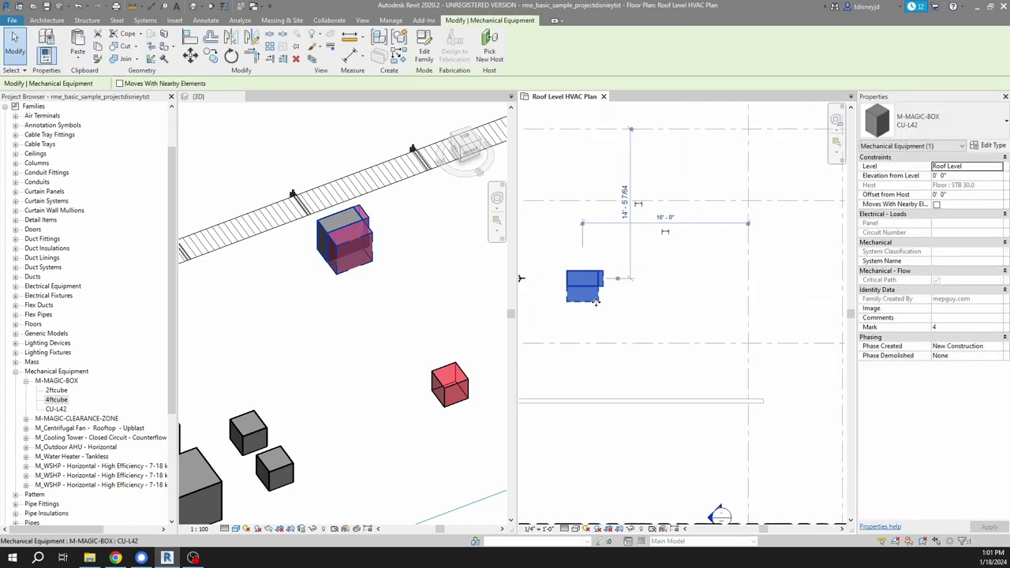
Copy the left-wing CU-L42 unit and paste two copies to its right, horizontally aligned with it
key("ctrl+c")
key("ctrl+v")
left_click(611, 307)
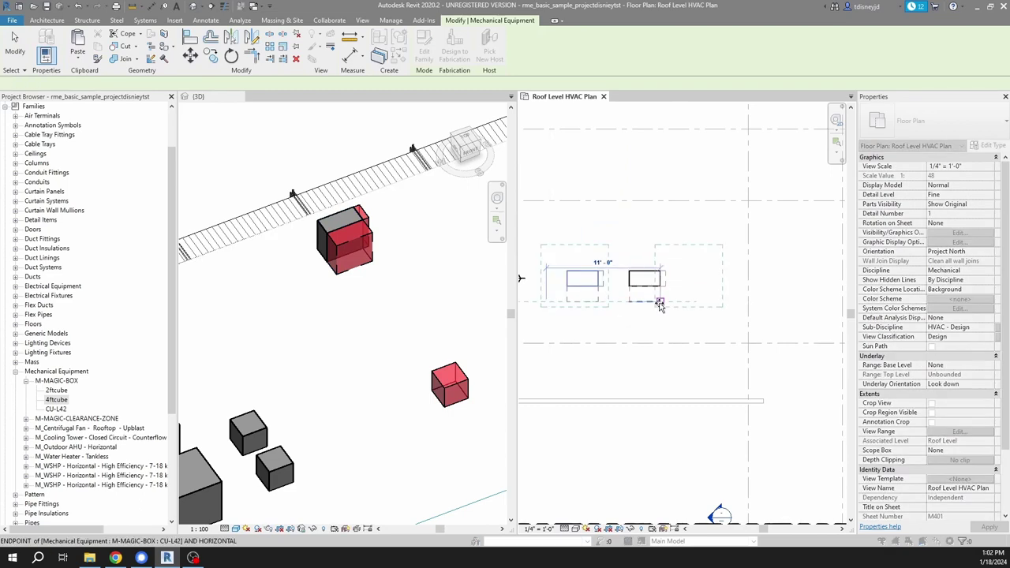
left_click(661, 303)
key("Escape")
Nudge the middle and right copies leftward so the three CU-L42 units form a tight row
left_click(657, 299)
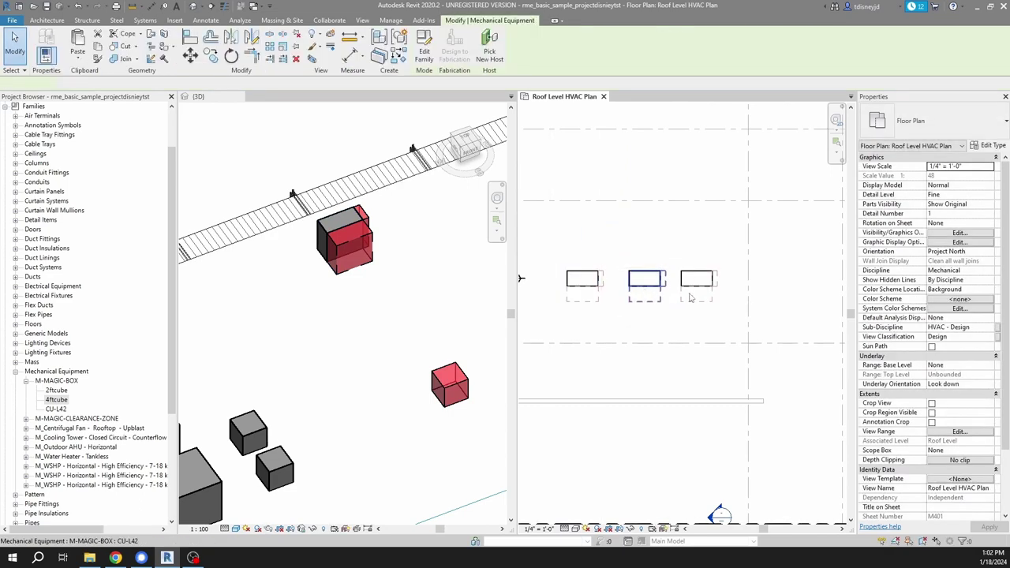
key("Left")
key("Left")
key("Left")
key("Left")
key("Left")
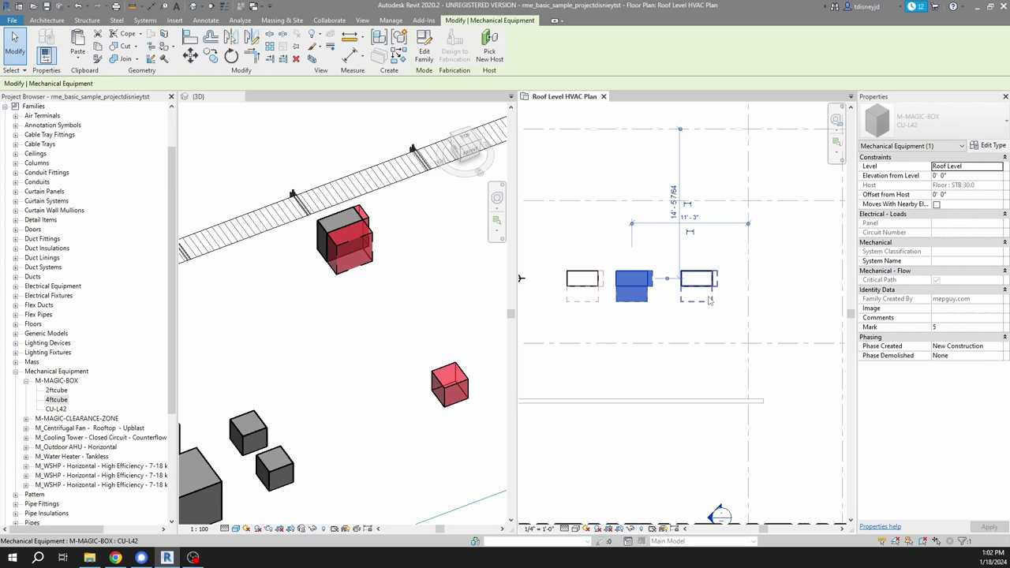
left_click(710, 301)
key("Left")
key("Left")
key("Left")
key("Left")
key("Left")
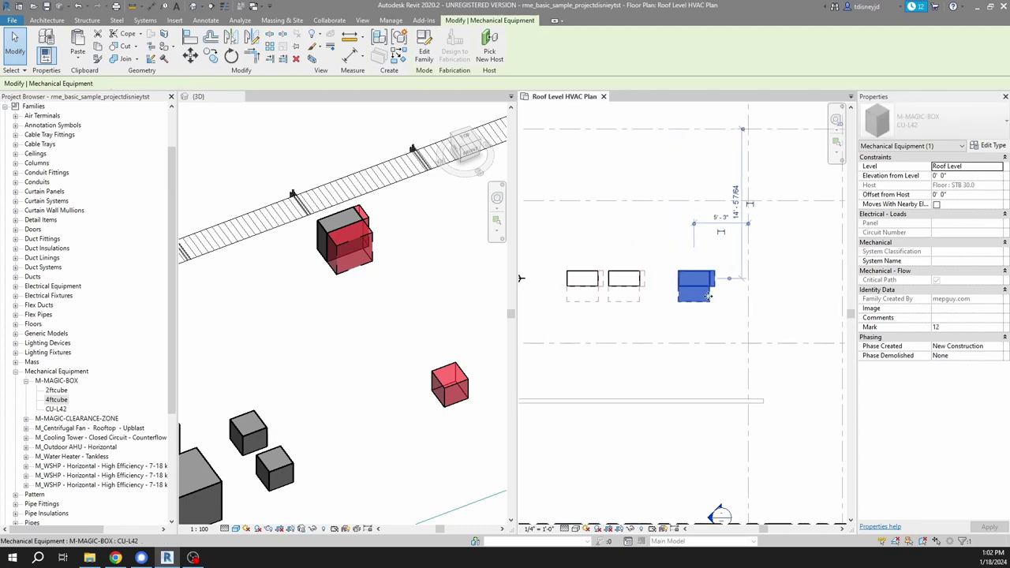
key("Left")
key("Left")
key("Left")
key("Escape")
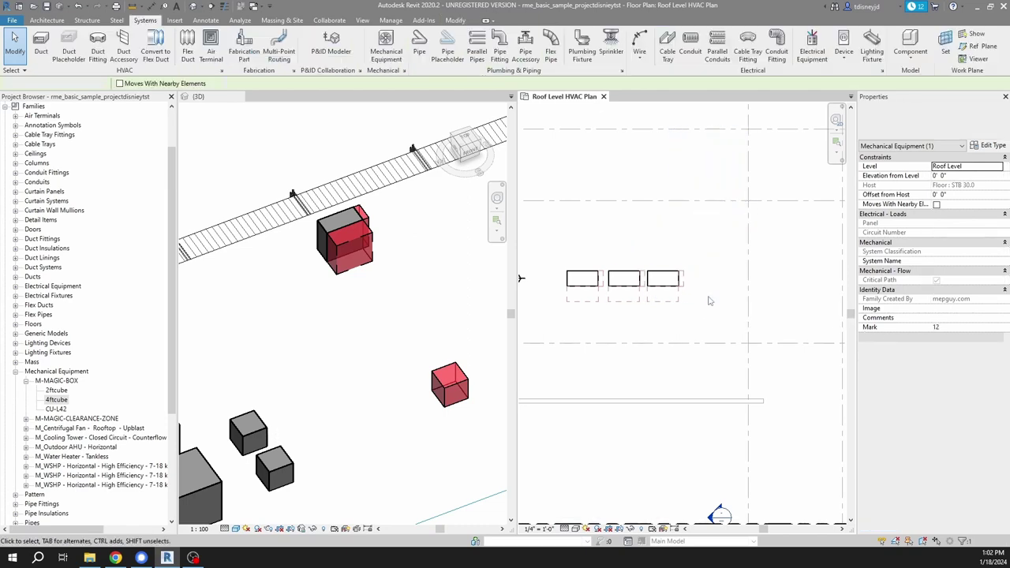
Mirror a copy of the three CU-L42 units about a horizontal axis drawn just above the row
left_click(584, 281)
left_click(663, 281, "ctrl")
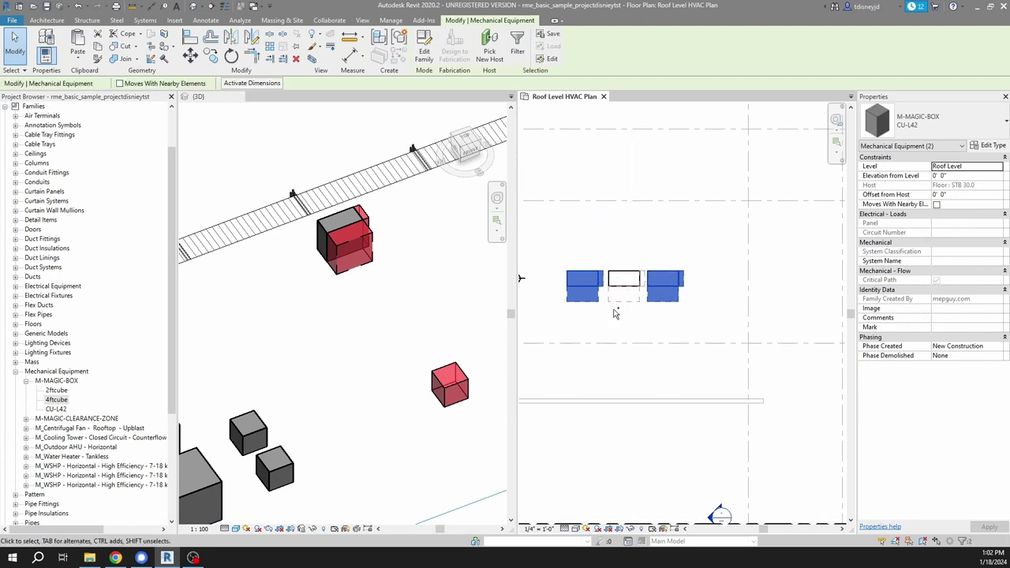
left_click(620, 296, "ctrl")
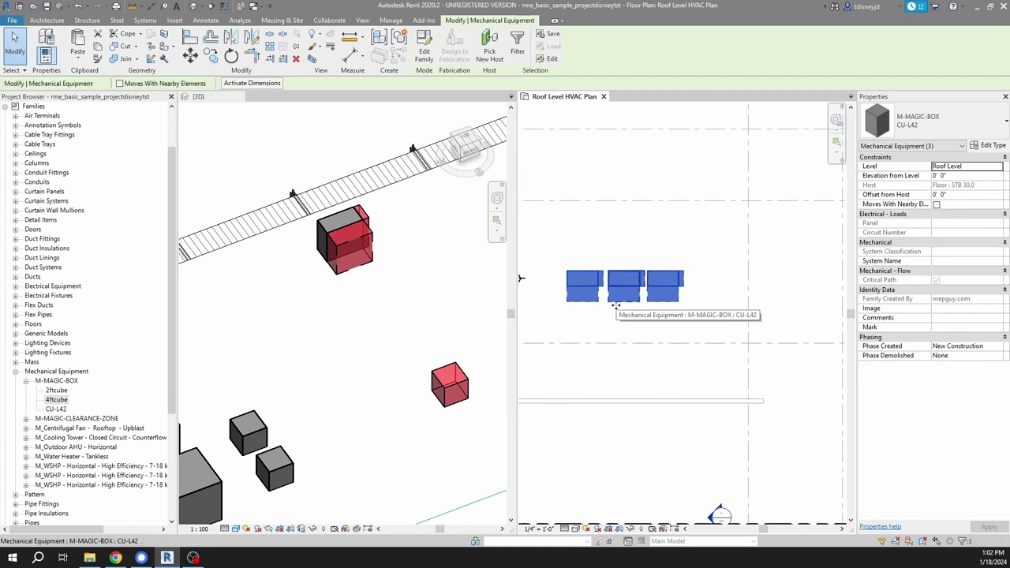
key("d")
key("m")
left_click(573, 300)
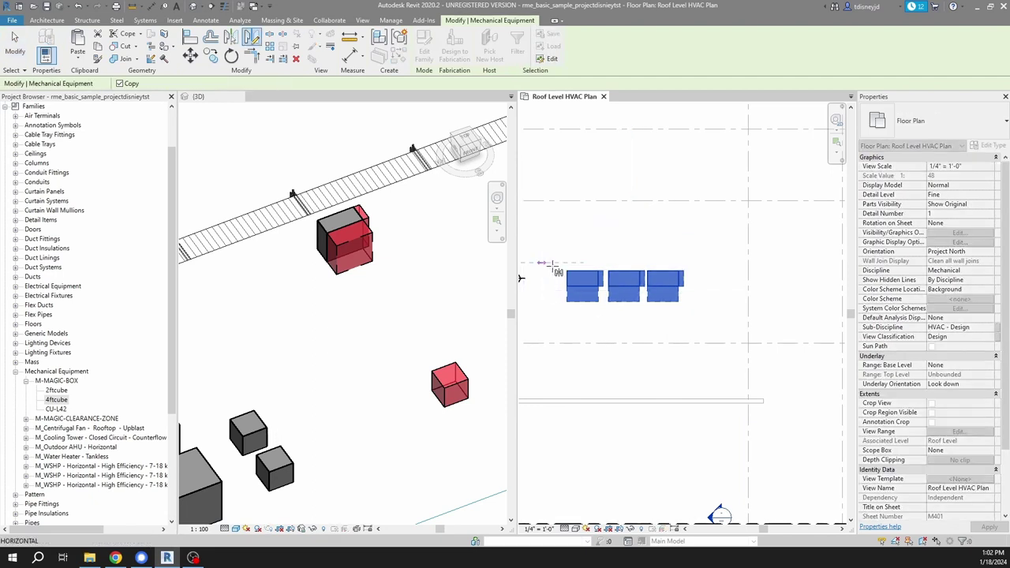
key("Escape")
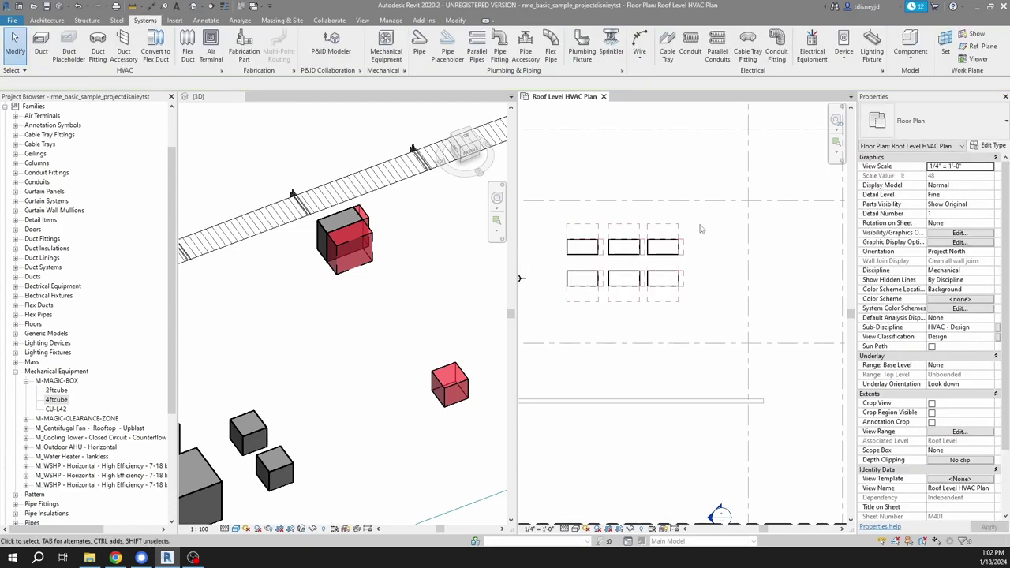
Select all six CU-L42 units on the left wing and paste a copy of the group on the roof's upper wing
scroll(706, 280, "down", 2)
left_click_drag(606, 214, 706, 307)
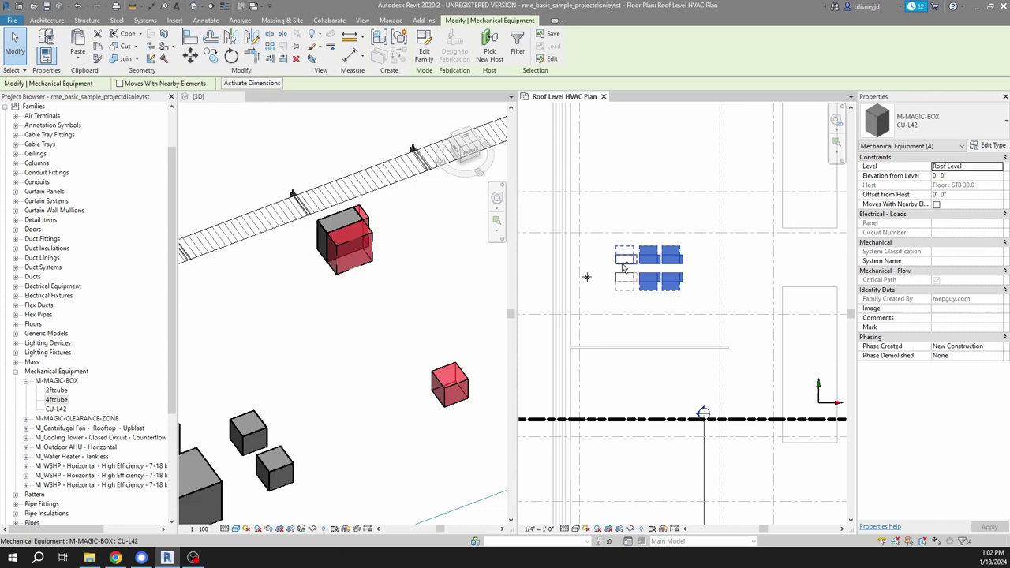
left_click(620, 262, "ctrl")
left_click(620, 289, "ctrl")
scroll(701, 299, "down", 2)
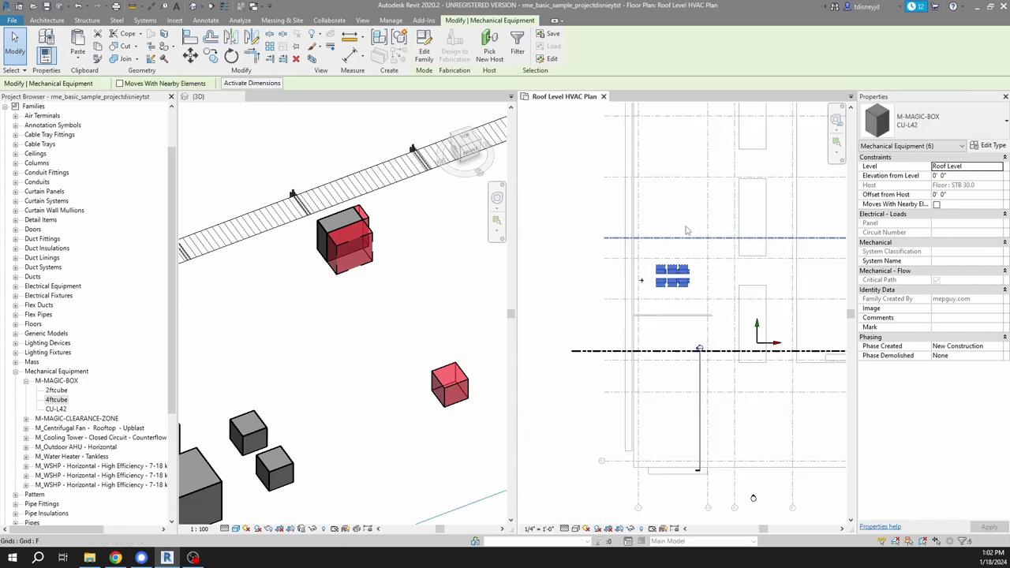
middle_click_drag(668, 134, 665, 329)
key("ctrl+c")
key("ctrl+v")
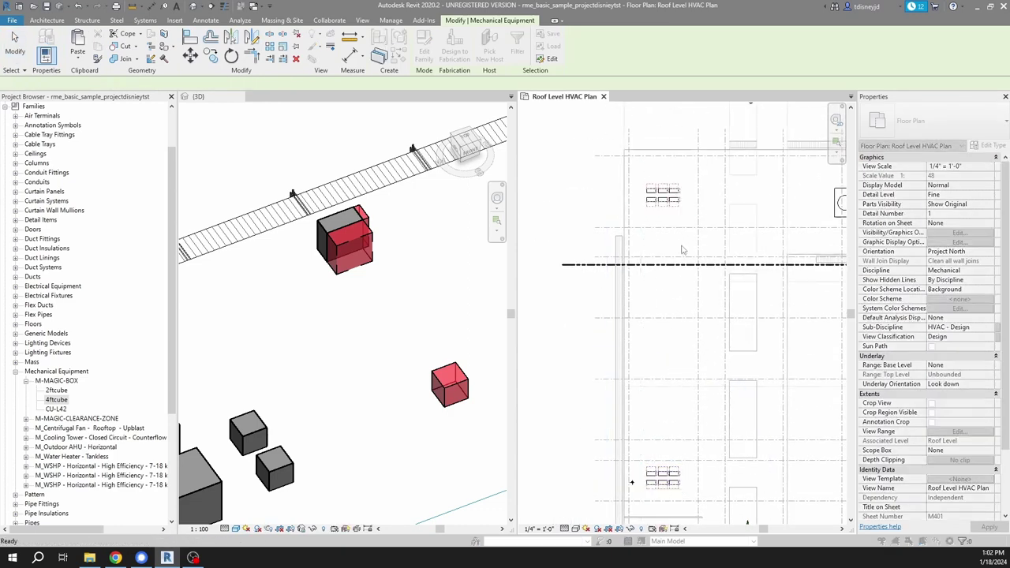
left_click(665, 220)
scroll(665, 205, "down", 2)
middle_click_drag(755, 354, 666, 294)
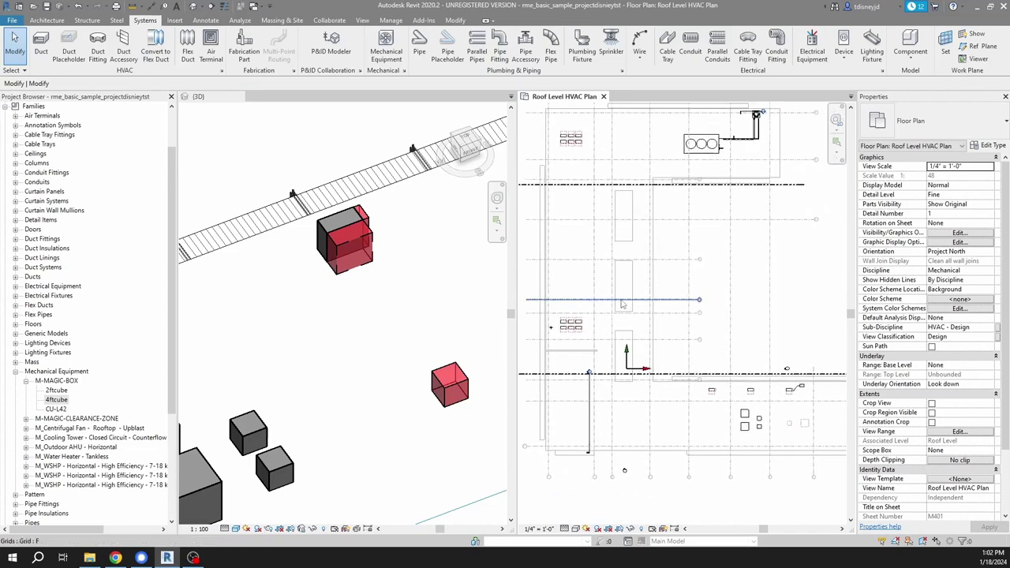
Tag the two untagged CU-L42 units in the row beside CU-1, placing each tag above its unit
scroll(685, 338, "up", 5)
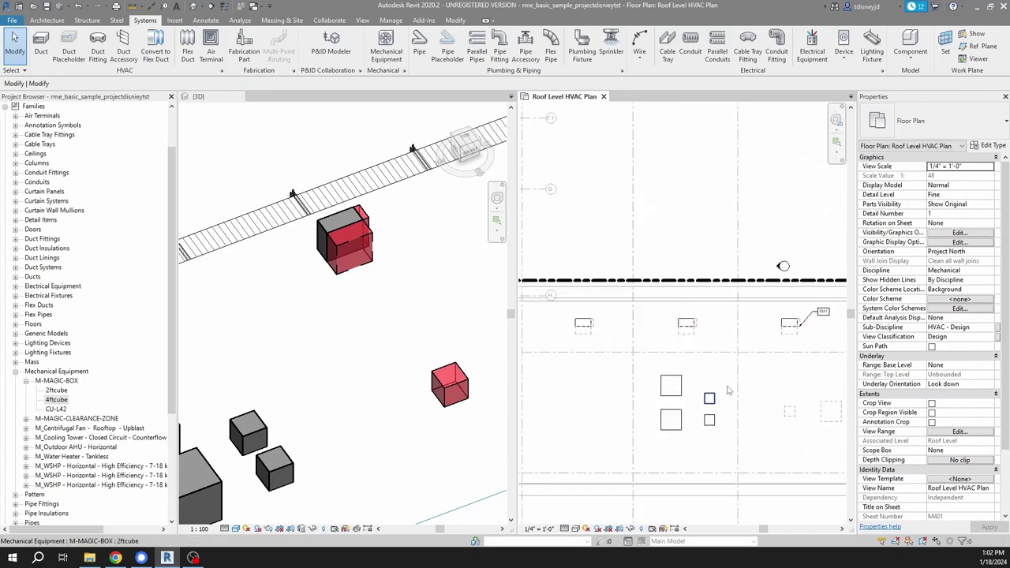
key("g")
left_click(651, 279)
middle_click_drag(615, 323, 640, 368)
key("Escape")
scroll(697, 360, "down", 2)
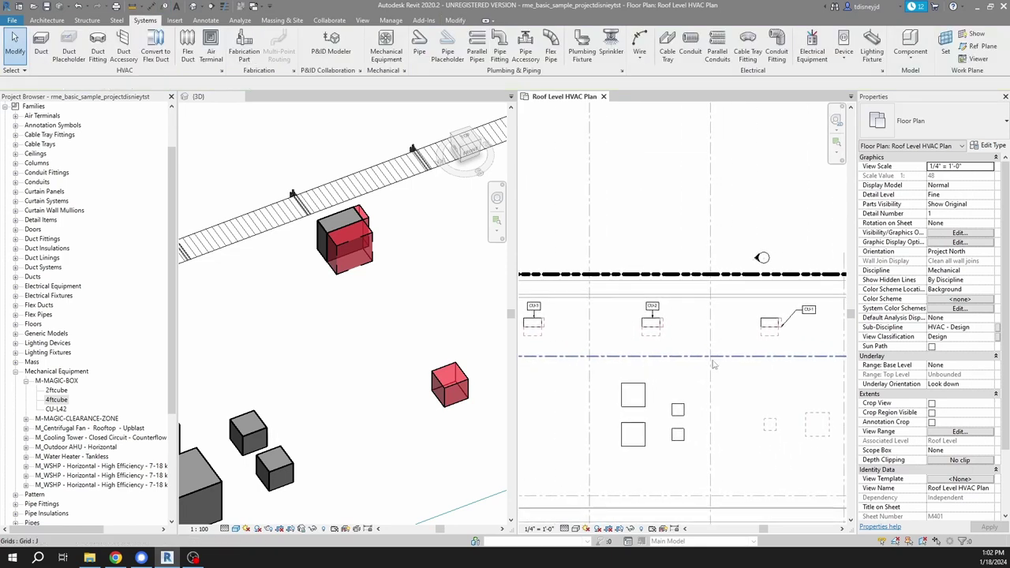
Check the instance Mark of the unit tagged CU-1 and review the tagged units and copied groups across the roof plan
left_click(771, 328)
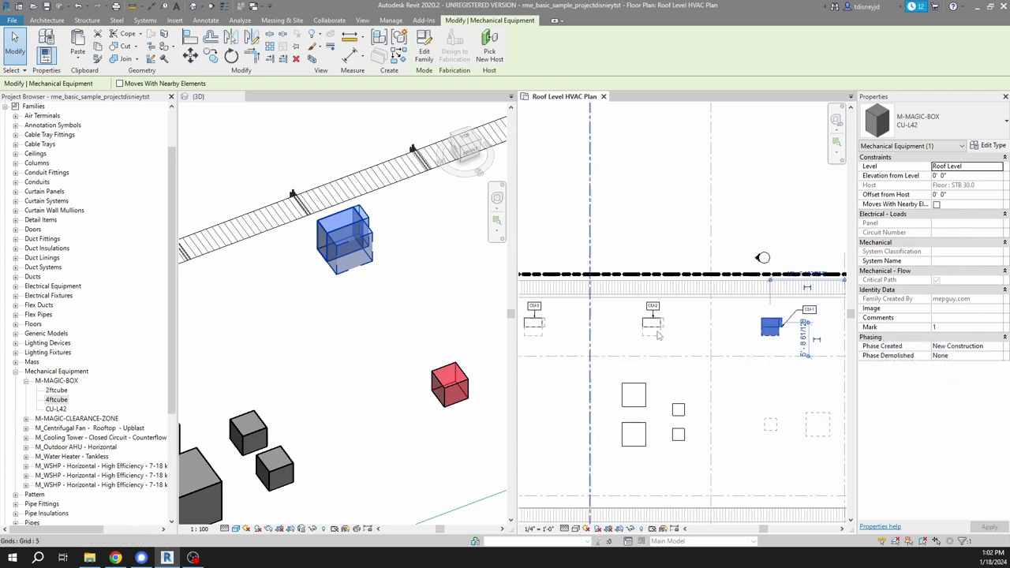
scroll(604, 347, "up", 3)
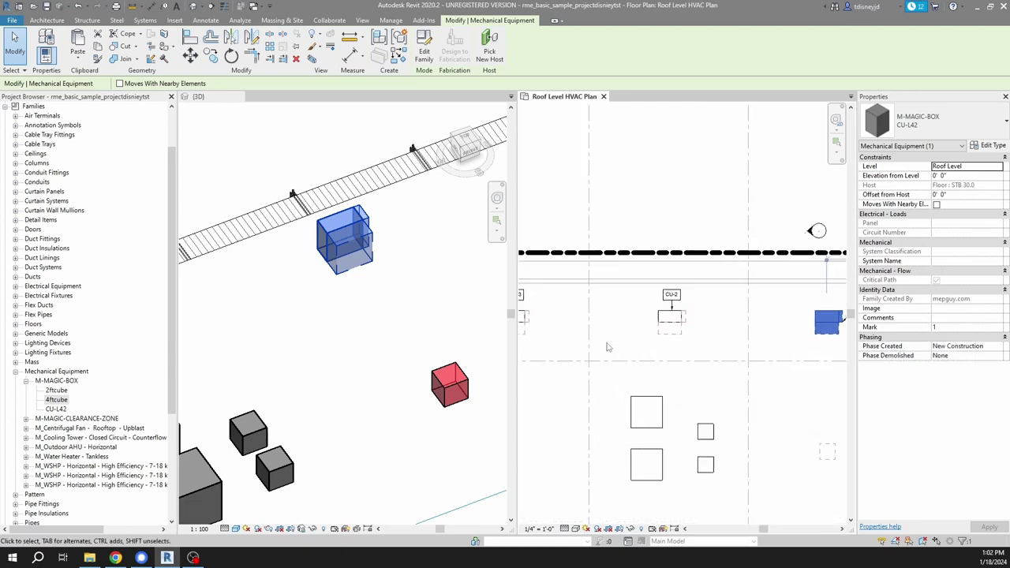
scroll(732, 328, "down", 2)
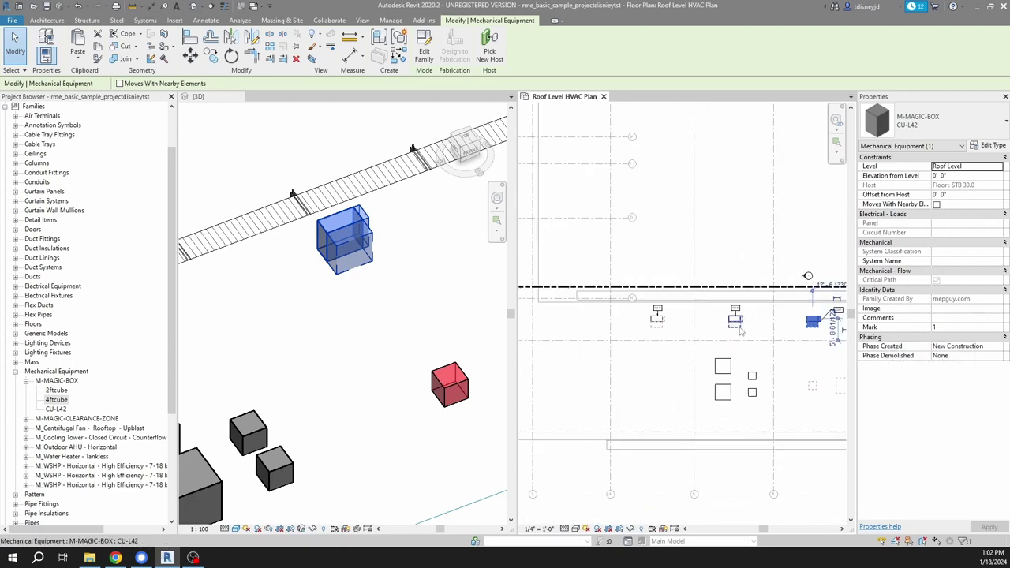
scroll(694, 346, "down", 1)
left_click(713, 295)
scroll(718, 296, "down", 3)
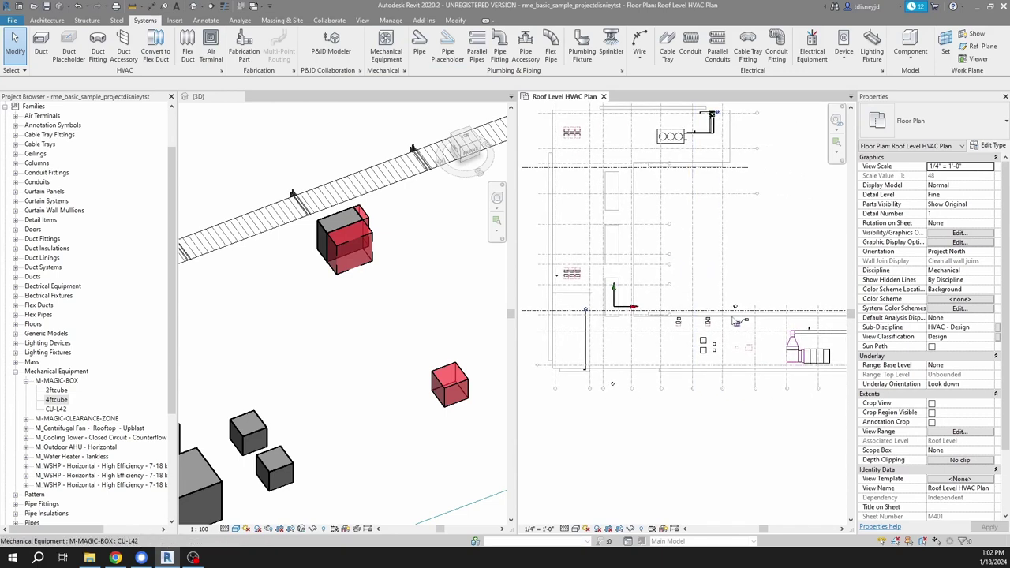
scroll(750, 308, "up", 5)
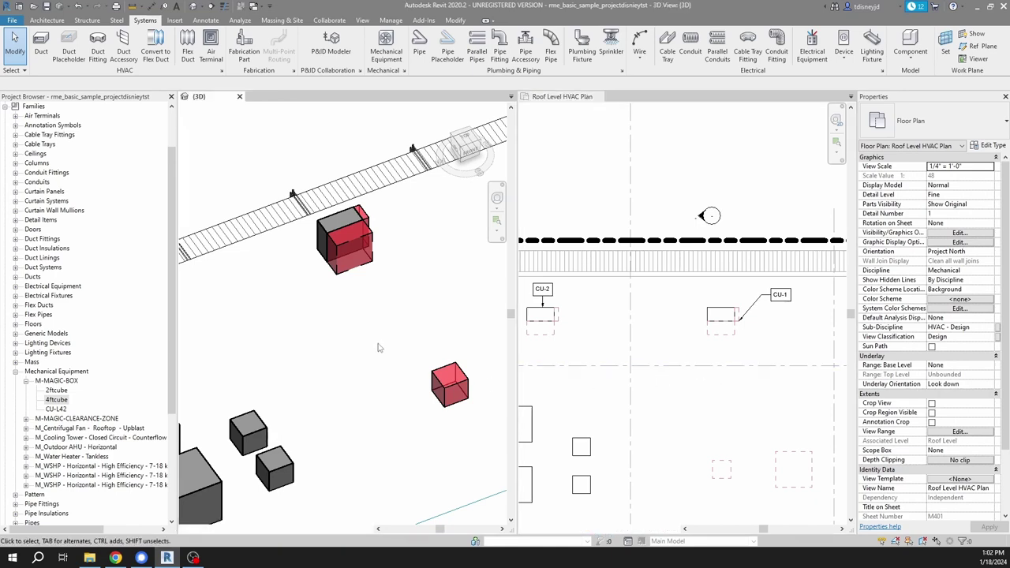
Set the EquipWidth type parameter of the CU-L42 type to 2' 10" through the unit tagged CU-1
scroll(379, 345, "down", 6)
left_click(717, 321)
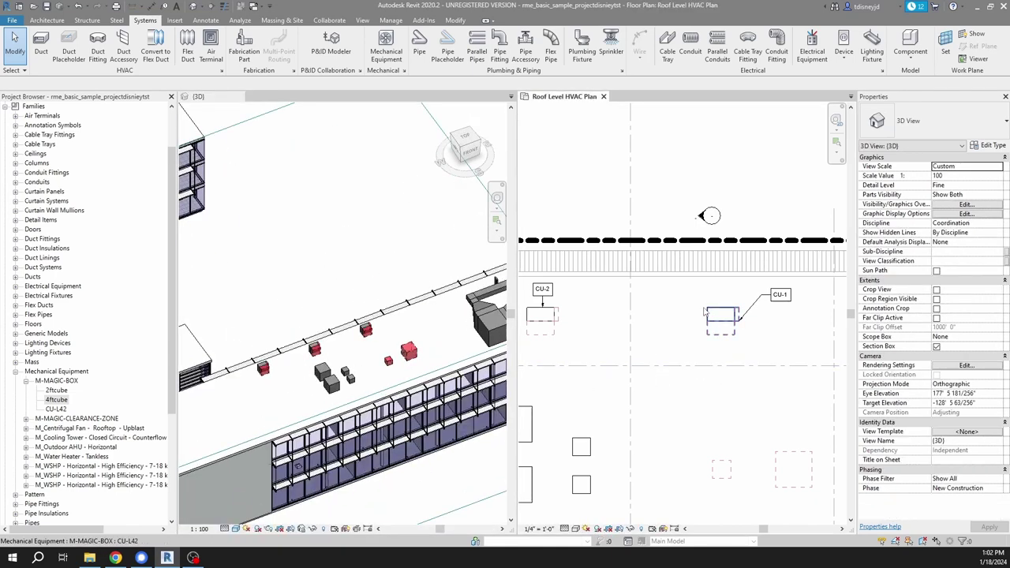
left_click(718, 320)
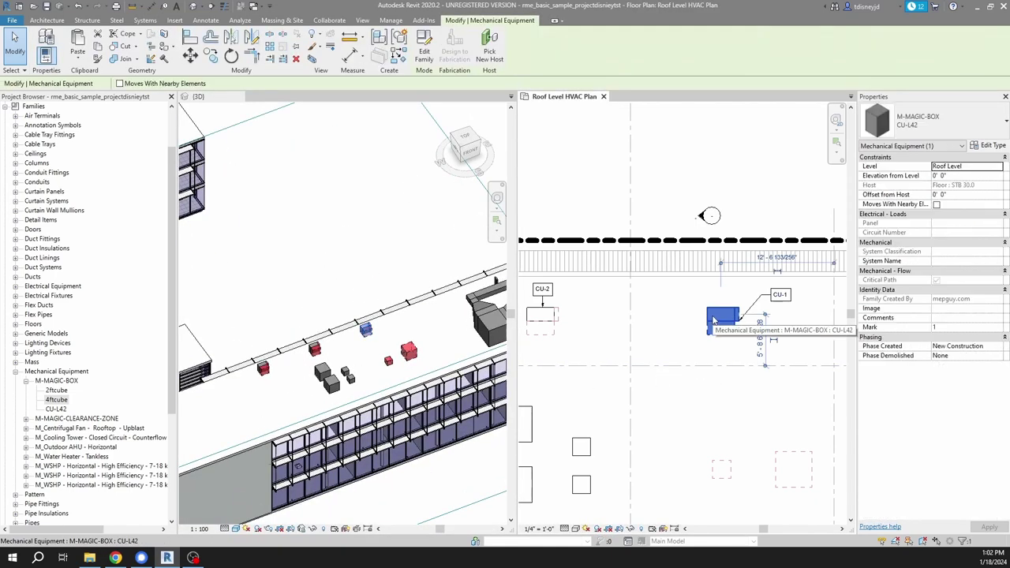
left_click(986, 146)
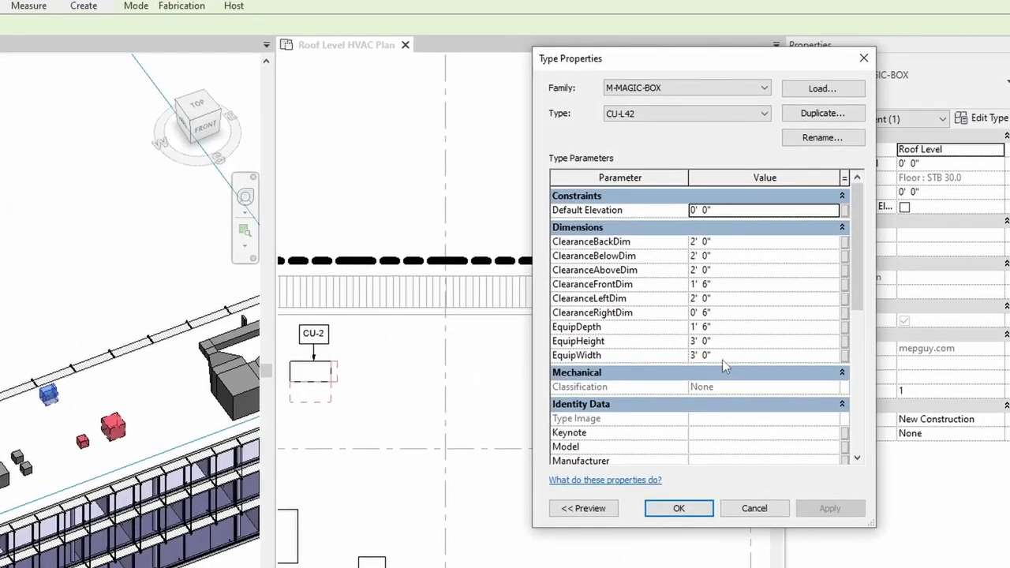
left_click(722, 355)
type("2-")
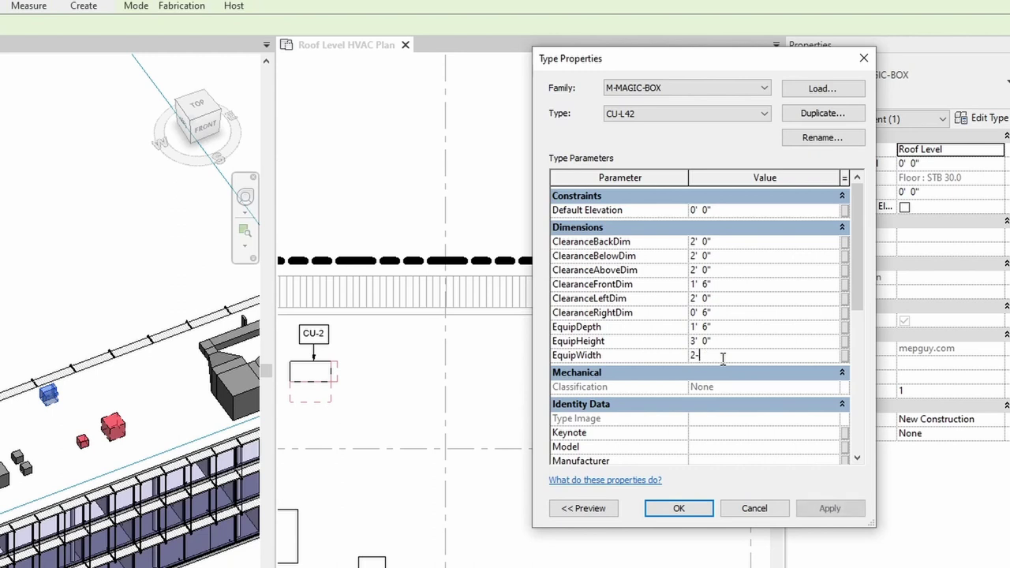
type("1")
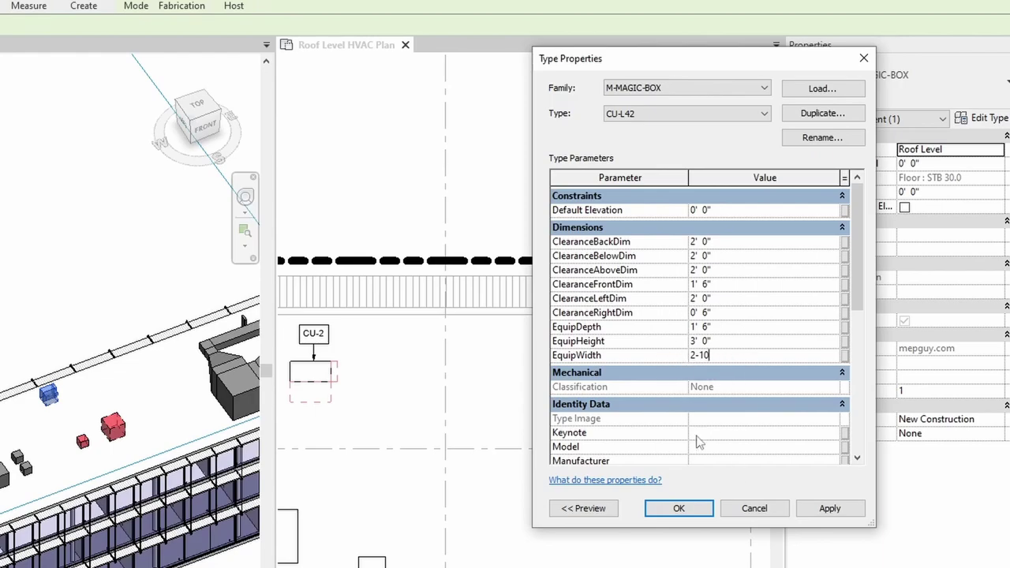
type("0")
left_click(680, 509)
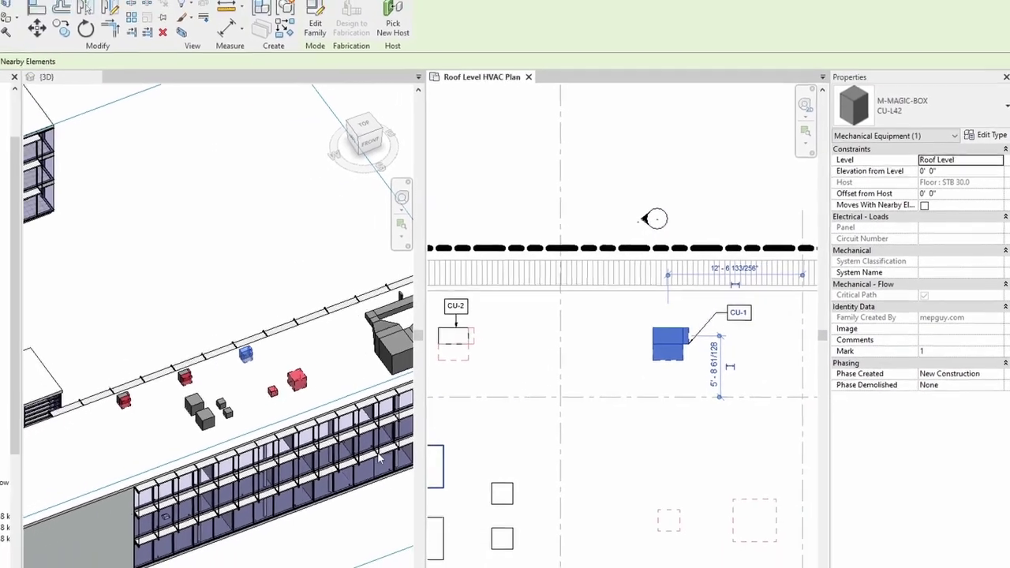
Inspect the type dimensions of one of the six grouped CU-L42 units on the left wing in the 3D view
left_click(150, 444)
middle_click_drag(150, 444, 362, 415)
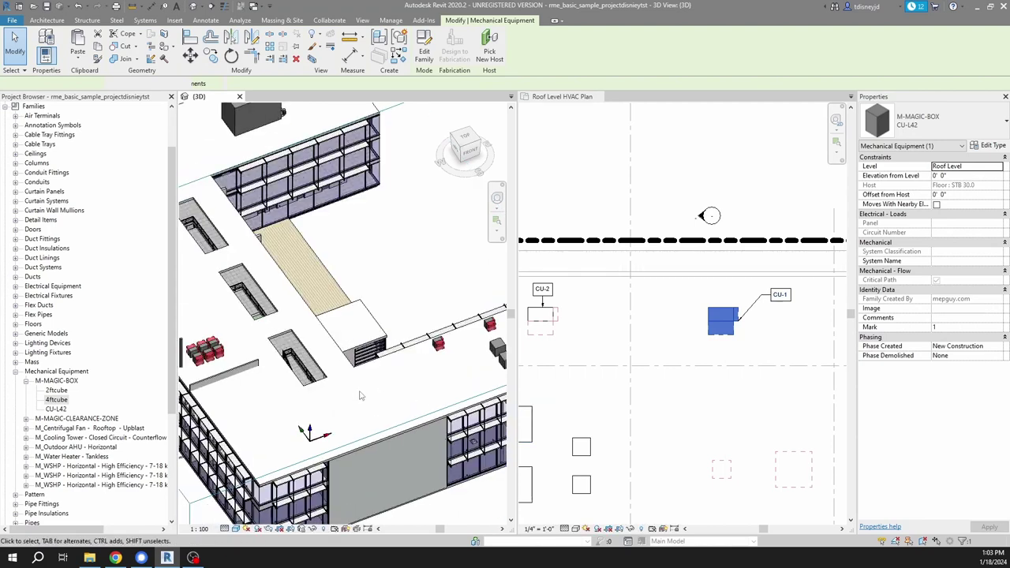
left_click(210, 349)
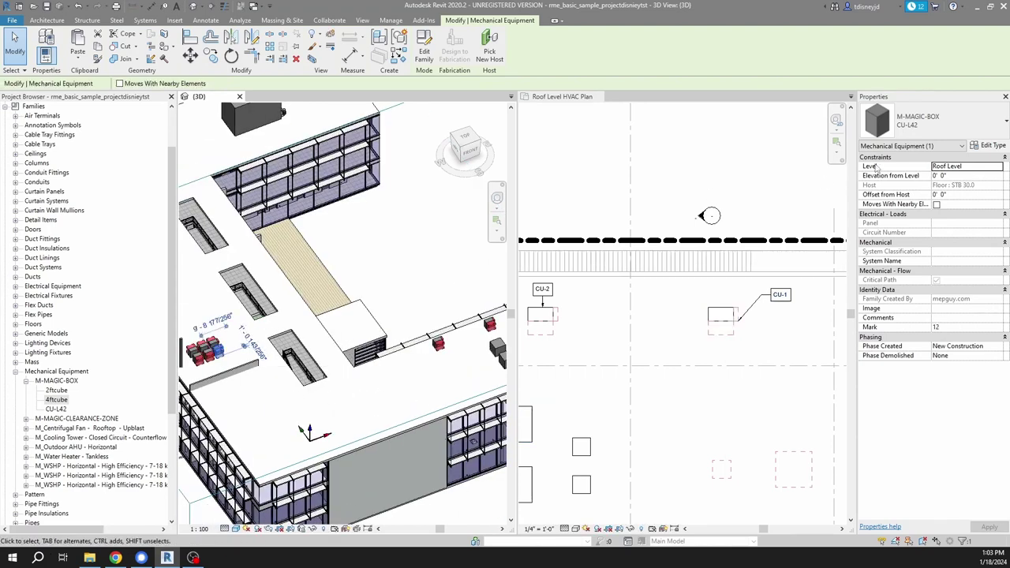
left_click(988, 146)
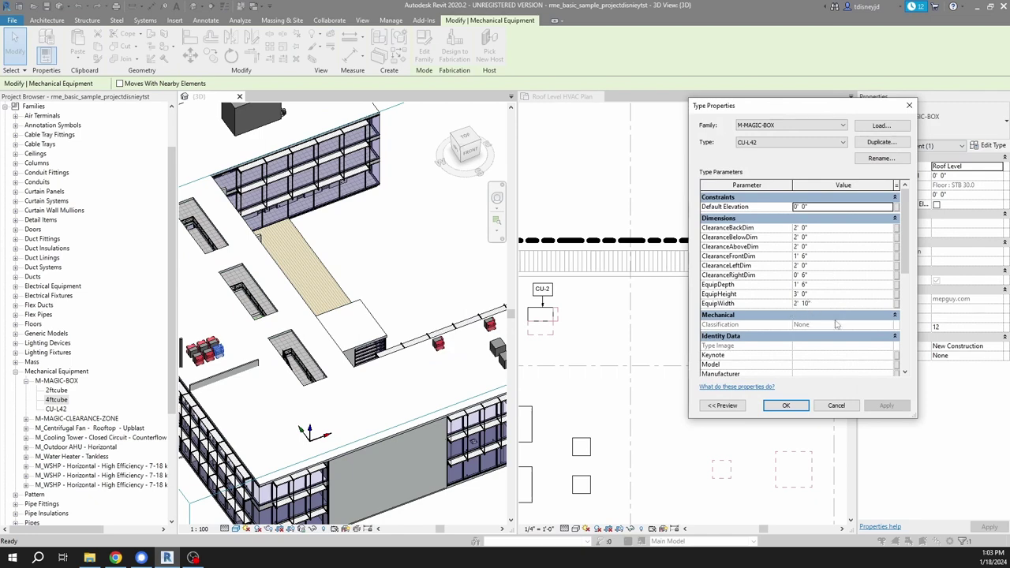
left_click(786, 405)
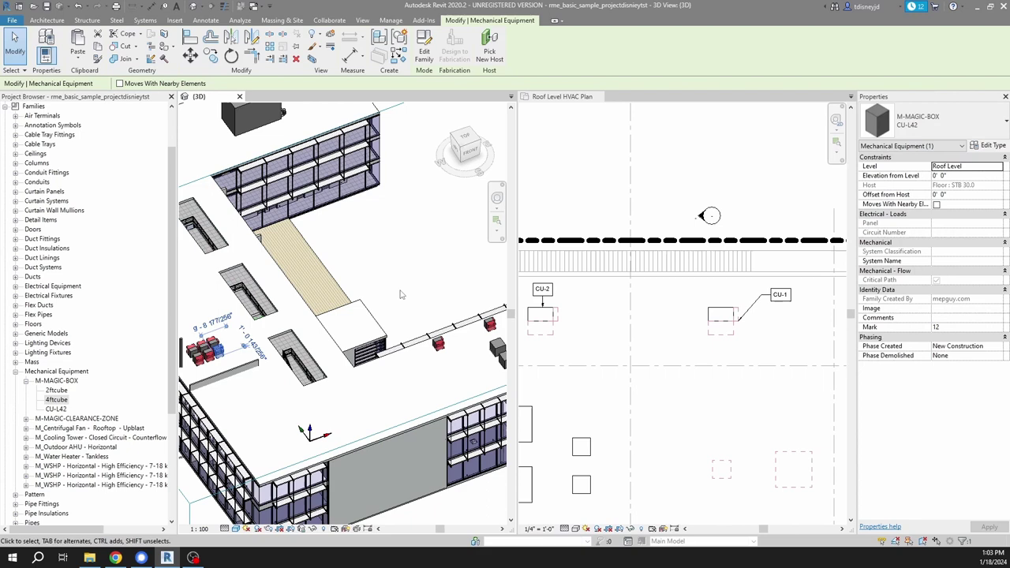
Place a copy of the CU-L42 unit tagged CU-3 on the open roof area directly below it
scroll(720, 300, "down", 5)
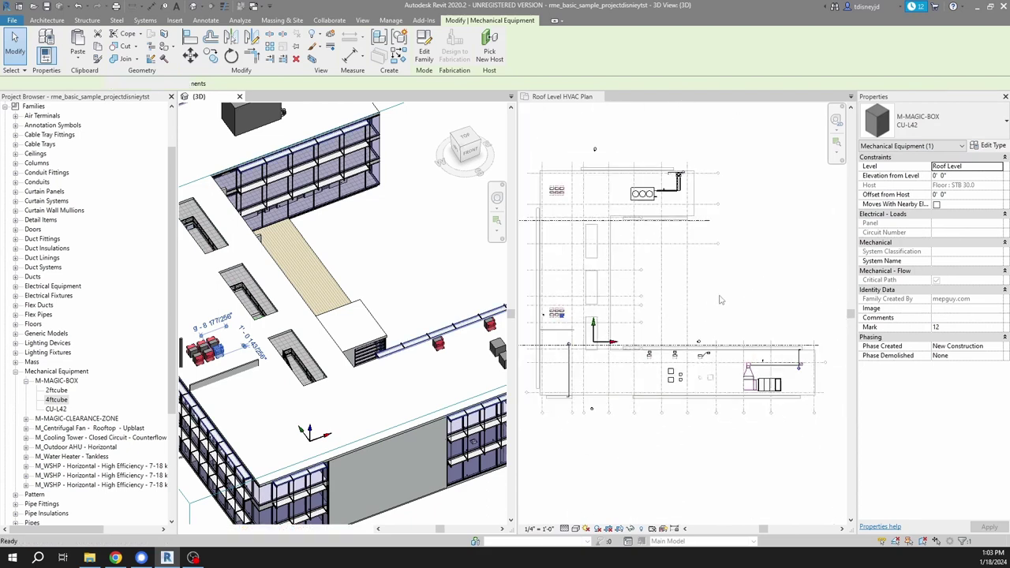
left_click(720, 300)
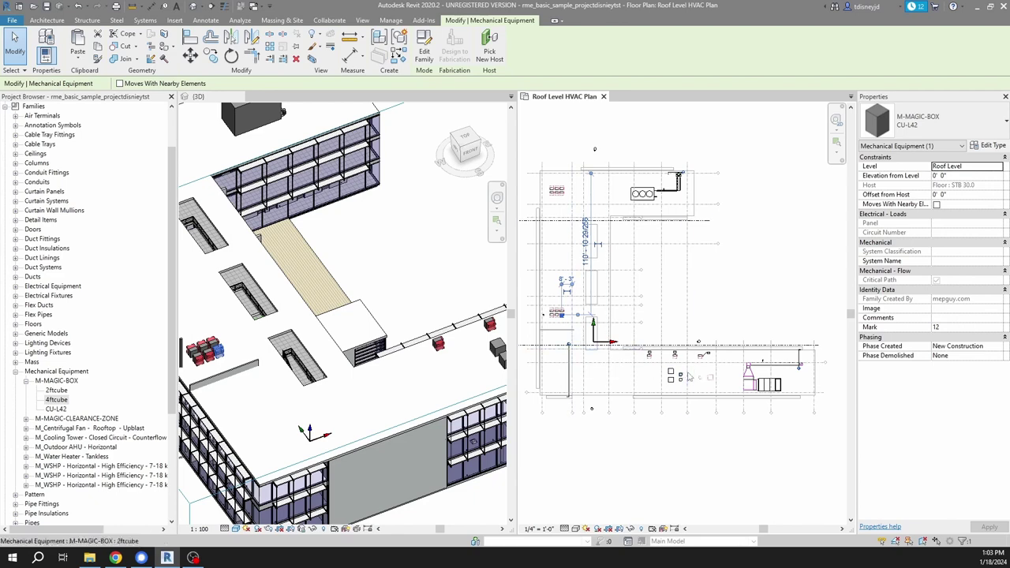
scroll(688, 377, "up", 3)
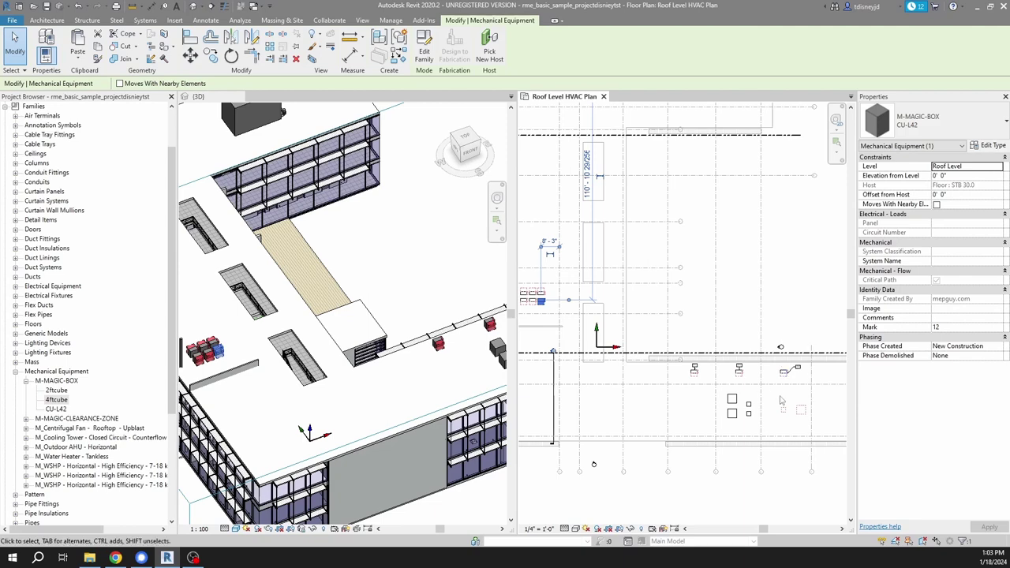
scroll(690, 401, "up", 3)
left_click(703, 335)
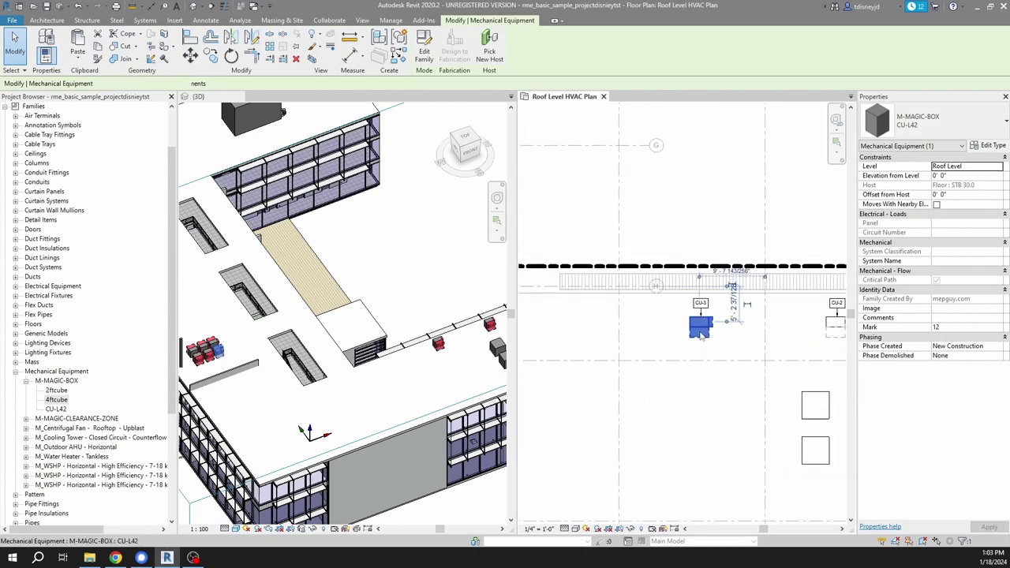
key("m")
key("v")
left_click(708, 338)
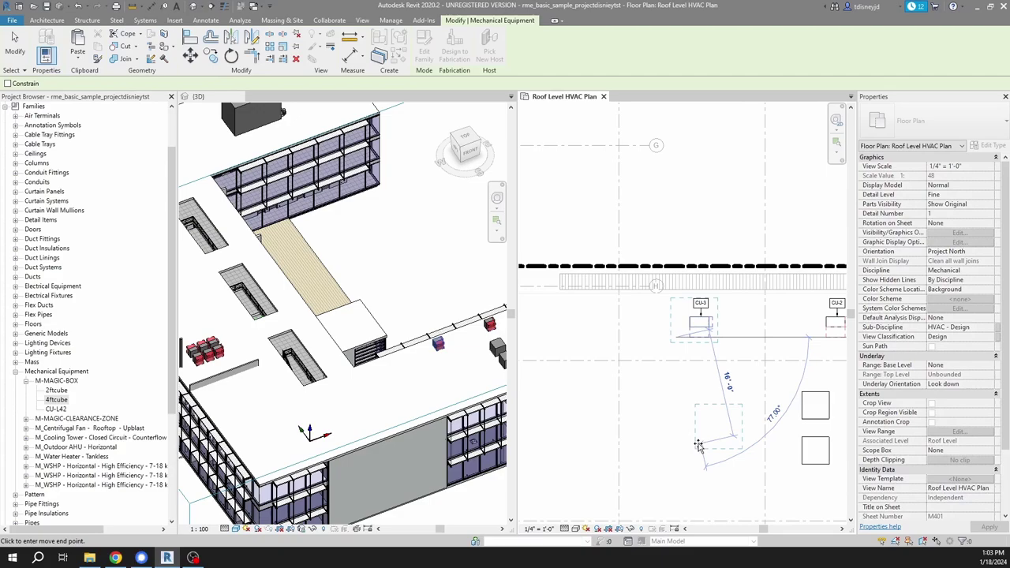
left_click(684, 471)
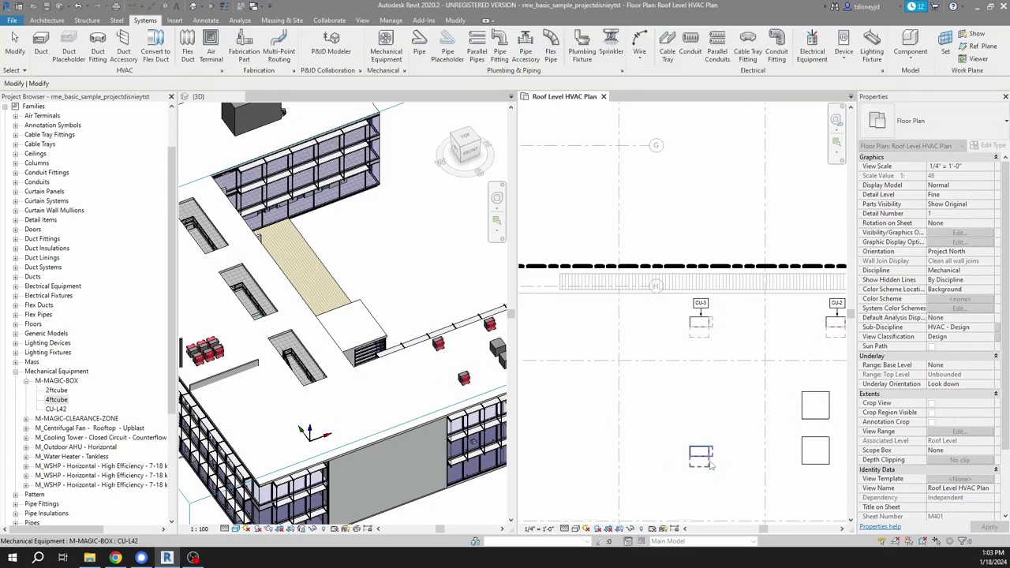
Duplicate the copied unit's type as CU-L65, set EquipHeight and EquipWidth to 3' 6", and accept the duplicate Type Mark
left_click(993, 146)
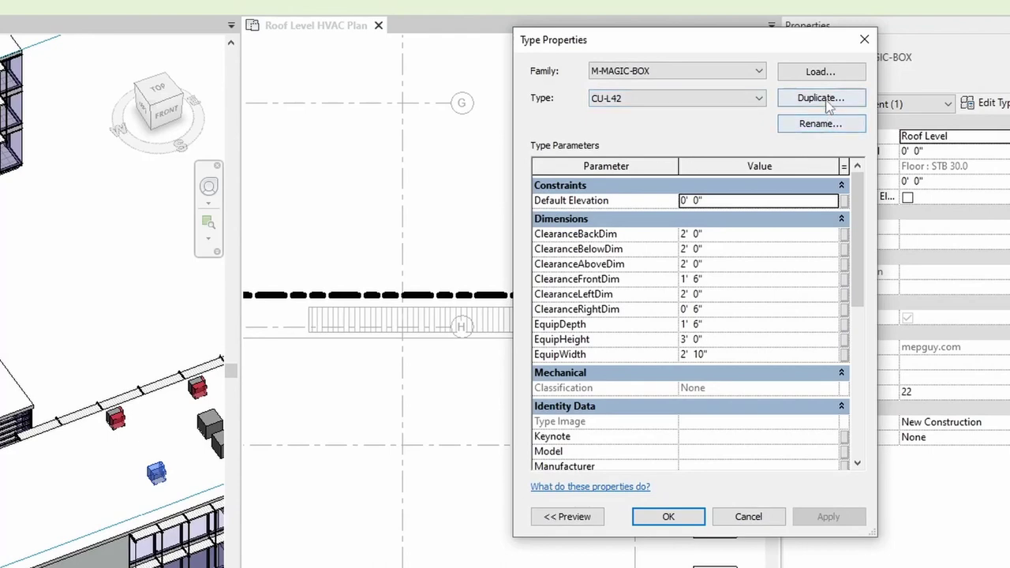
left_click(836, 97)
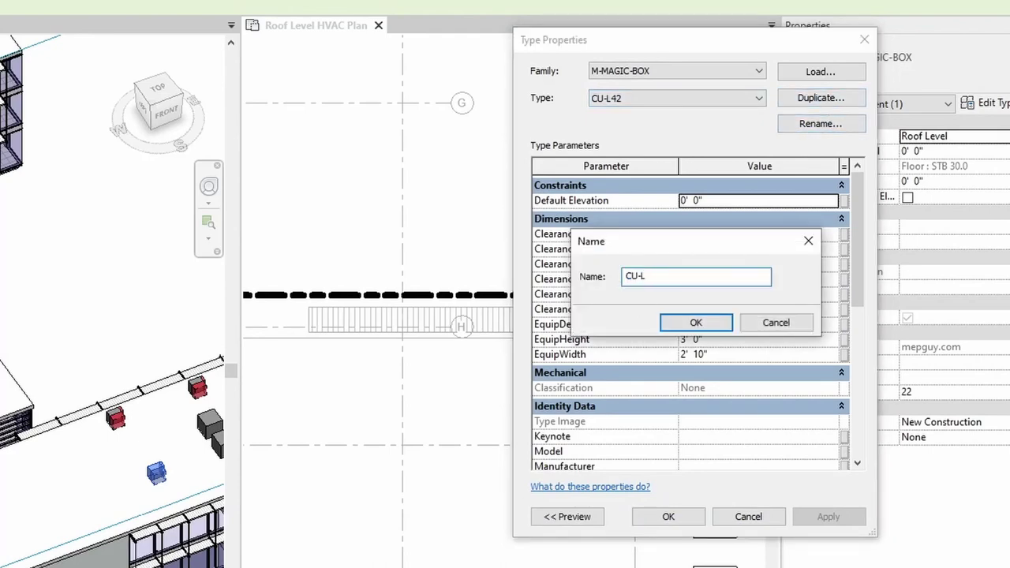
key("Return")
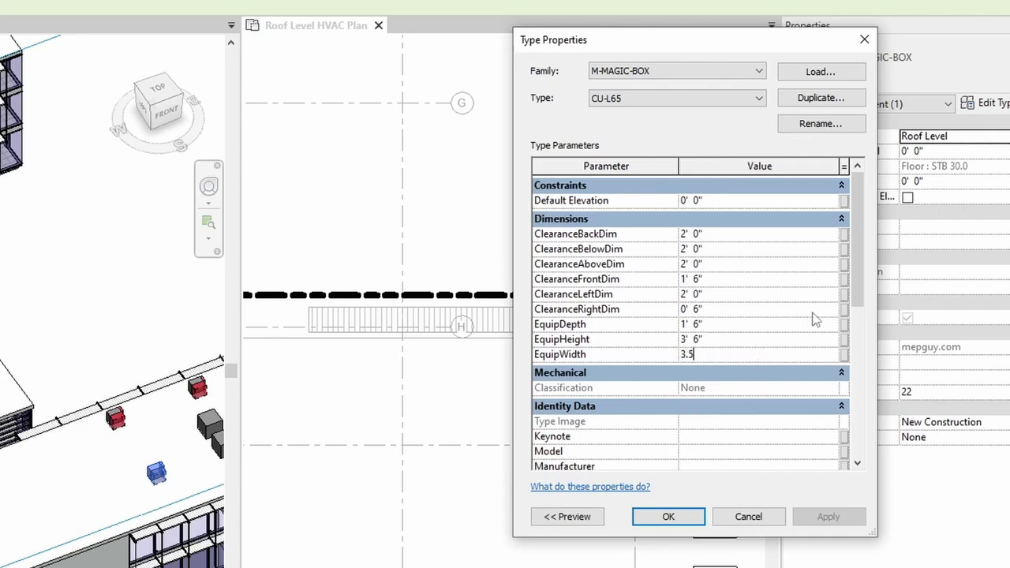
mouse_move(857, 268)
left_mouse_down()
mouse_move(858, 405)
mouse_move(858, 250)
left_mouse_up()
left_click(724, 348)
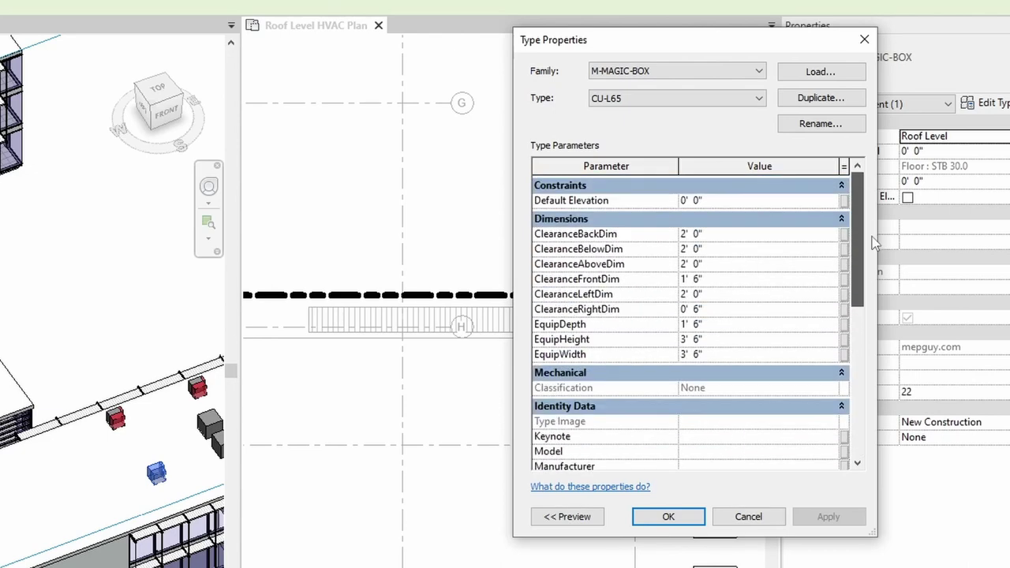
left_click(667, 517)
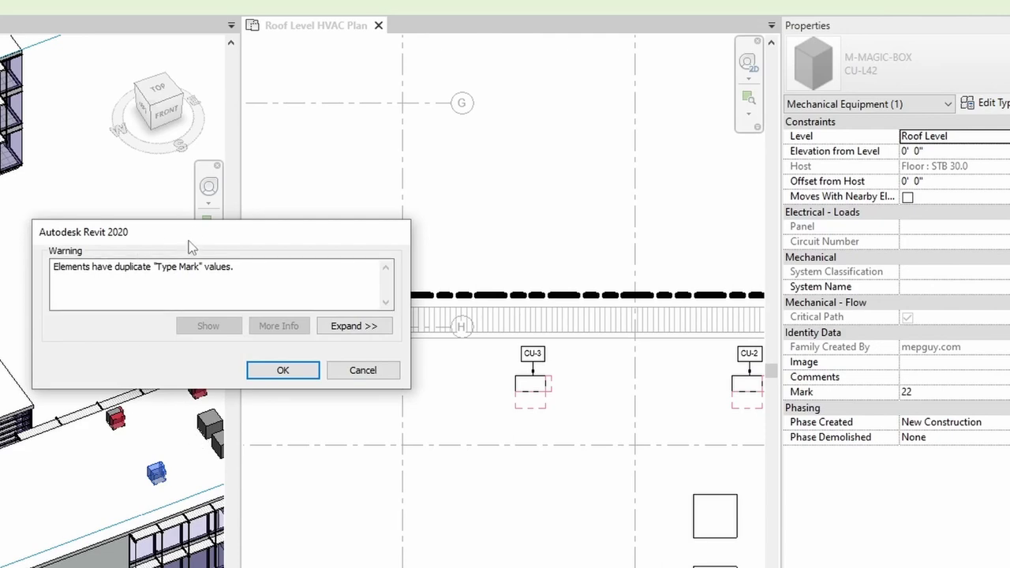
left_click_drag(194, 241, 330, 272)
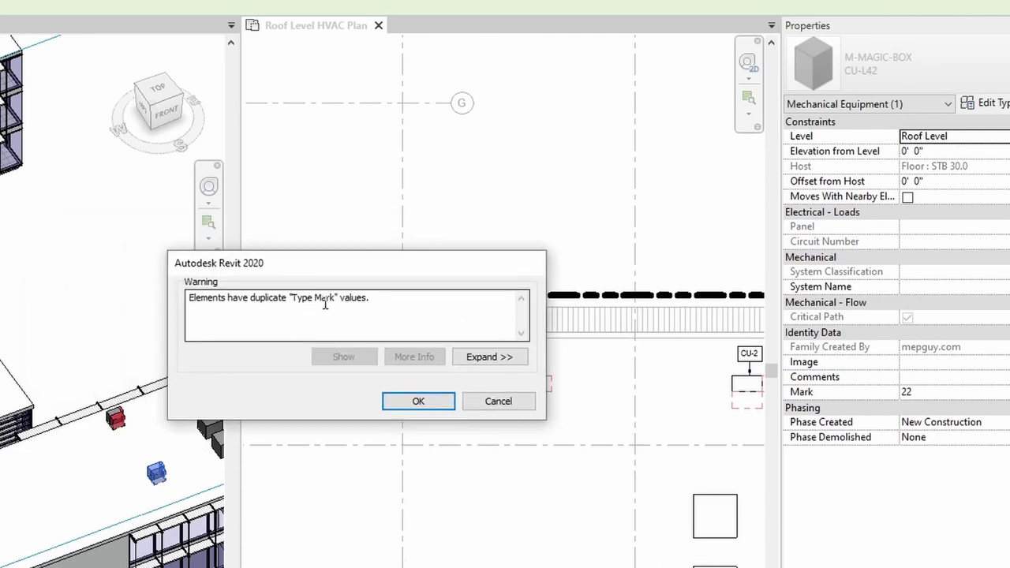
left_click(418, 401)
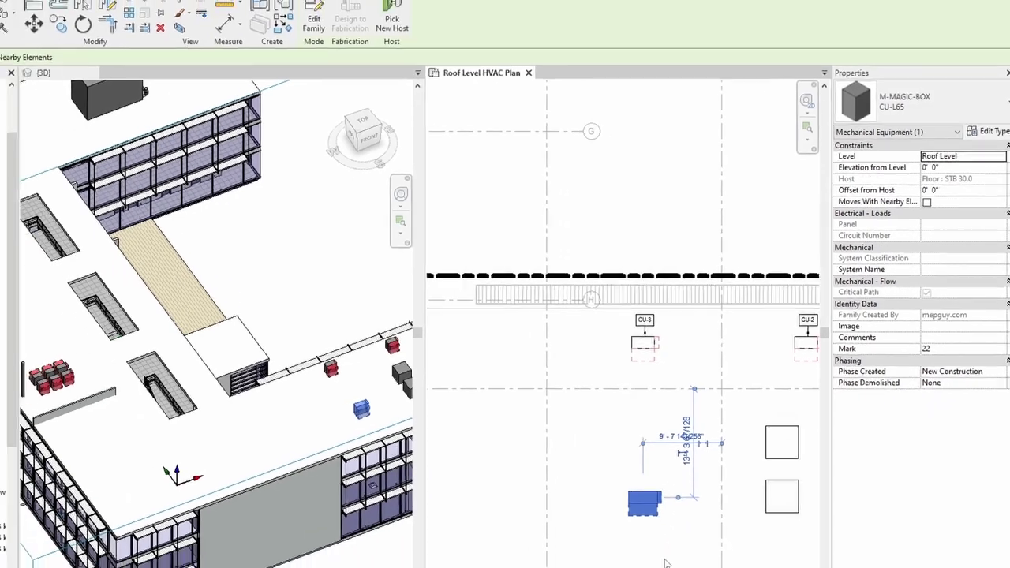
Move the CU-L65 unit slightly up the roof plan toward the unit tagged CU-3
left_click(619, 550)
left_click(654, 510)
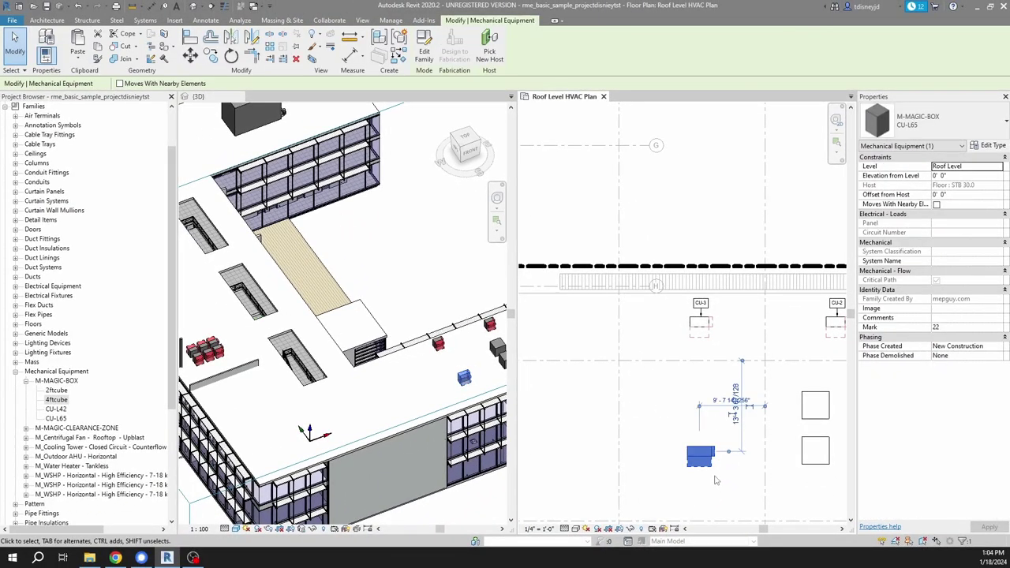
middle_click_drag(739, 501, 734, 481)
left_click_drag(693, 436, 693, 406)
Select the six CU-L42 units on the lower part of the left wing and change their type to CU-L65
scroll(682, 455, "down", 3)
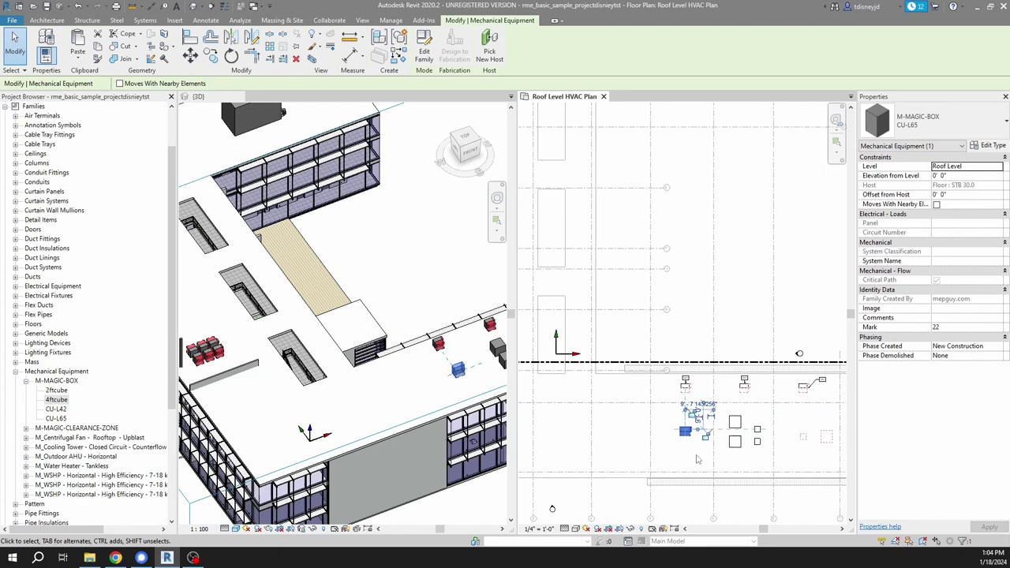
scroll(682, 457, "down", 3)
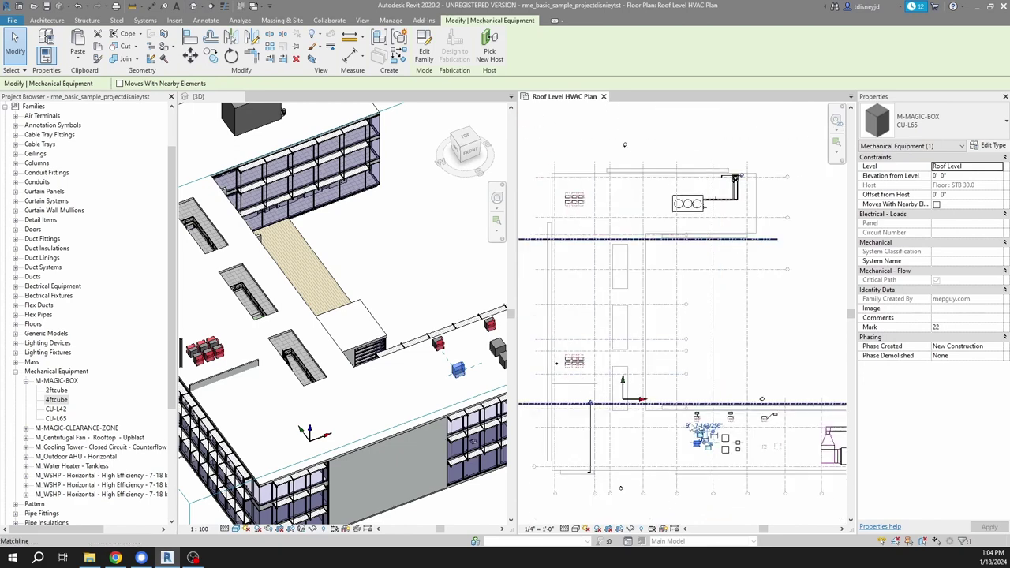
middle_click_drag(682, 457, 696, 413)
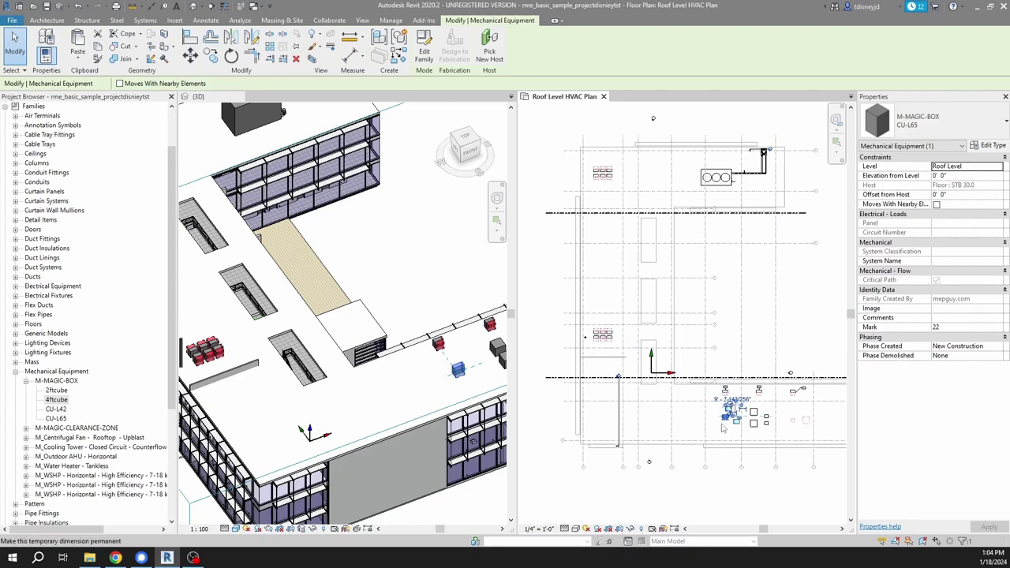
scroll(723, 433, "up", 2)
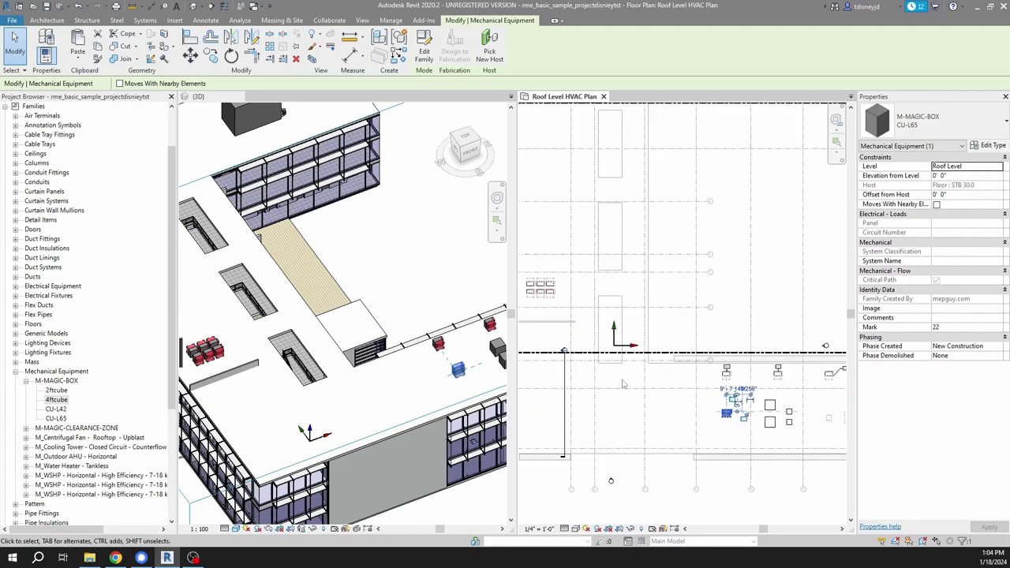
scroll(622, 383, "down", 1)
middle_click_drag(664, 408, 741, 418)
left_click(556, 319)
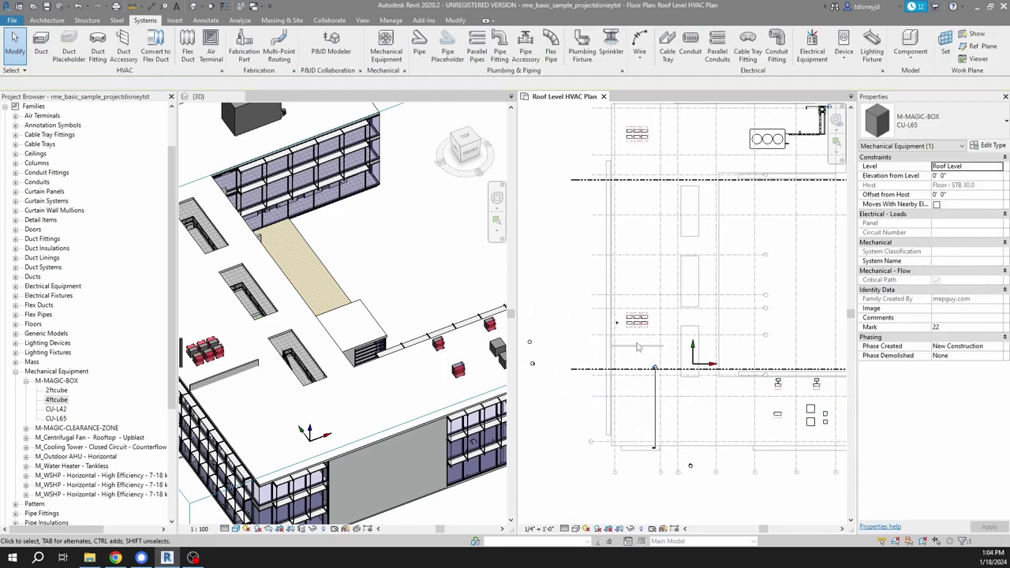
scroll(644, 326, "up", 5)
scroll(656, 349, "down", 2)
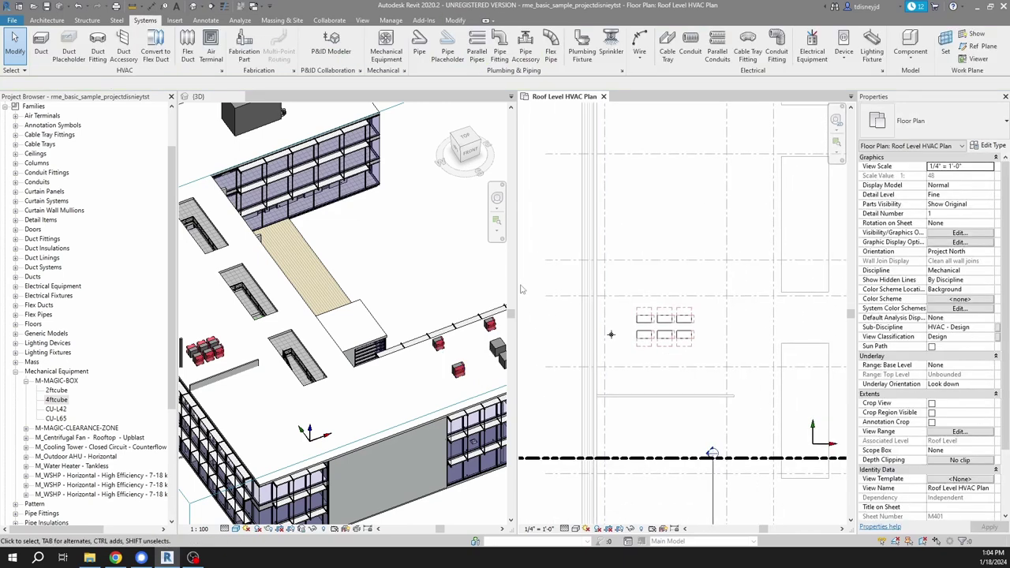
left_click_drag(549, 302, 726, 359)
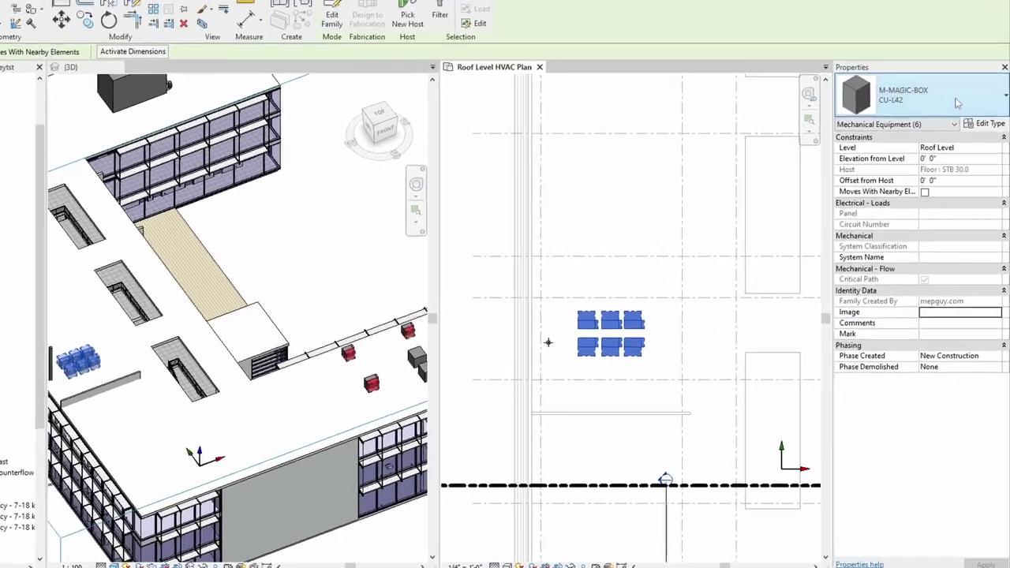
left_click(931, 120)
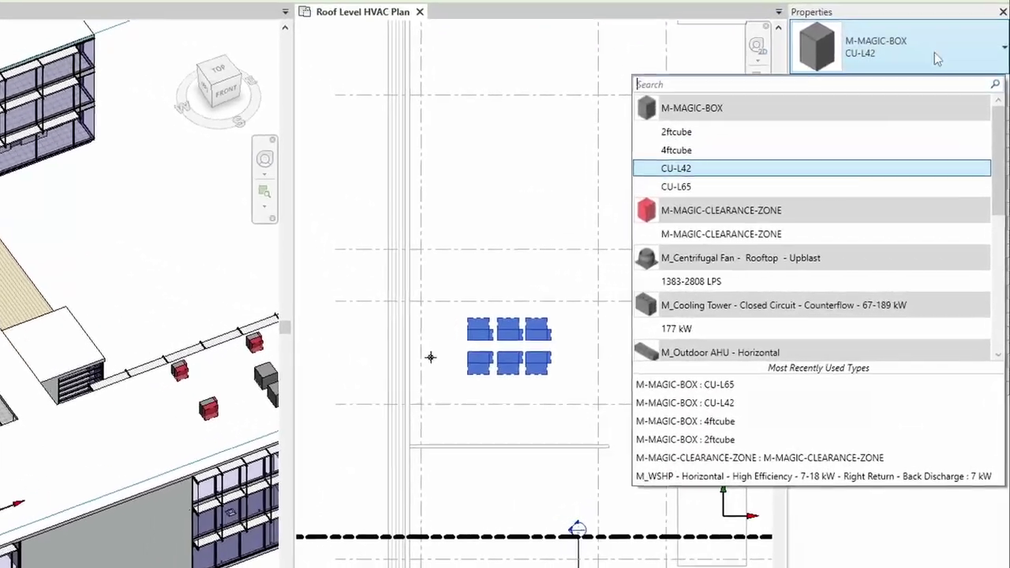
left_click(676, 182)
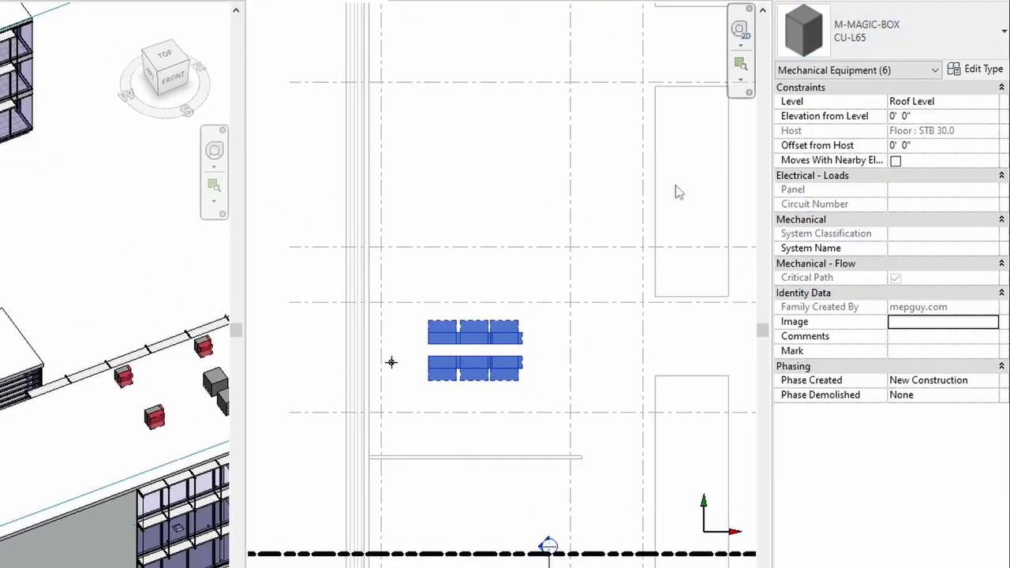
left_click(654, 342)
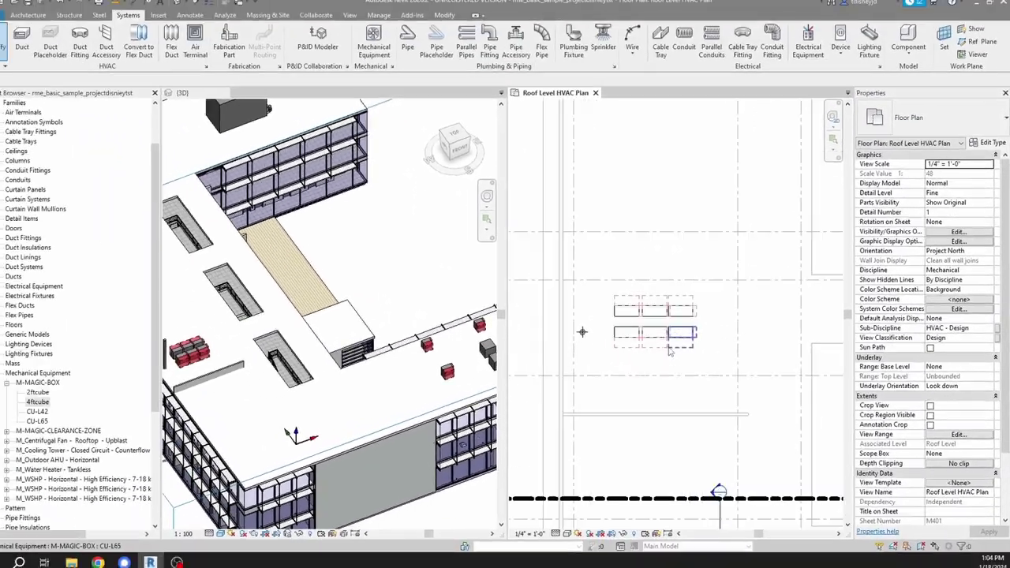
scroll(670, 353, "up", 4)
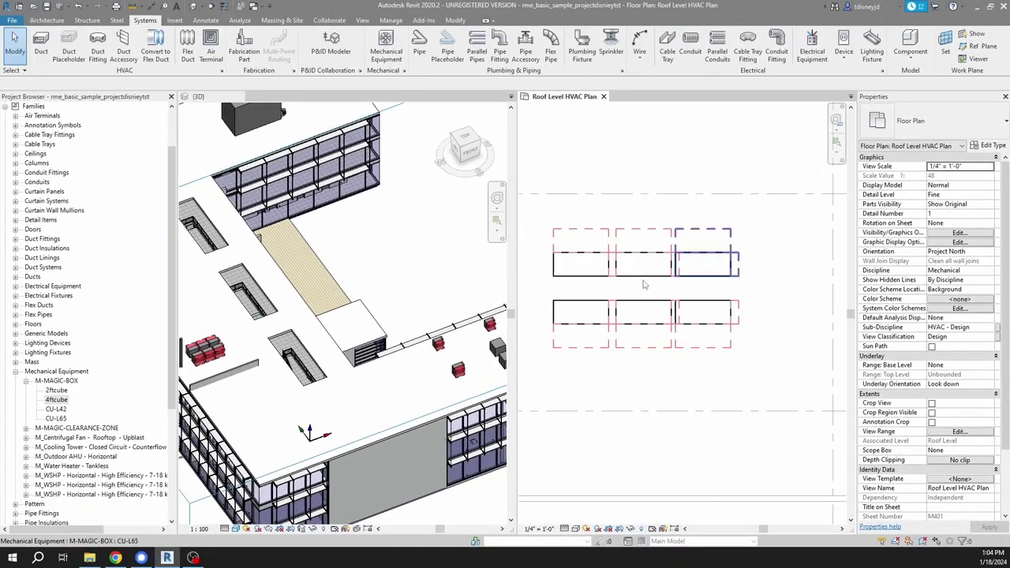
Nudge the right and middle columns of CU-L65 units slightly to the right so the three columns' clearances no longer overlap
left_click(720, 280)
left_click(734, 323, "ctrl")
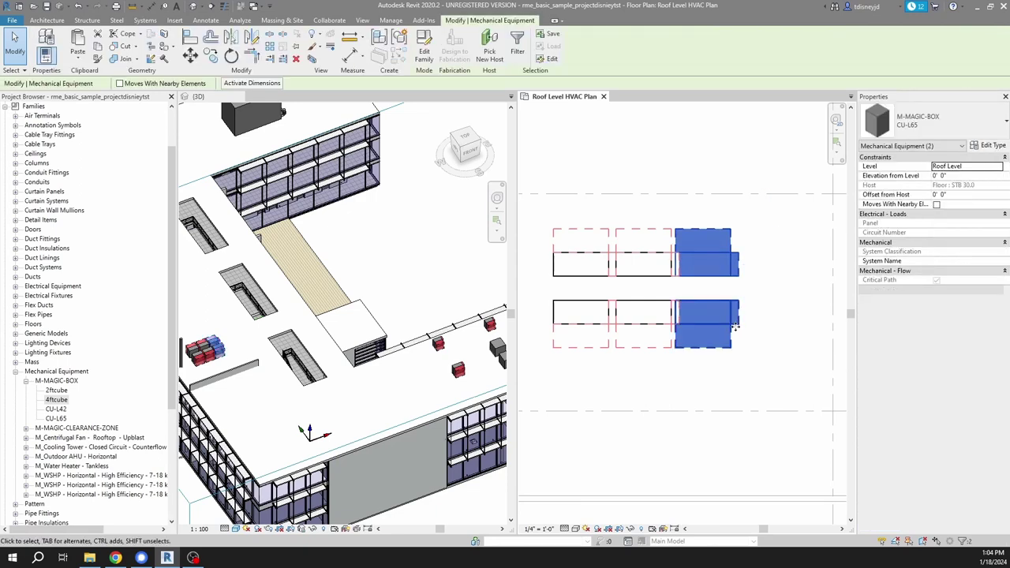
left_click(641, 335, "ctrl")
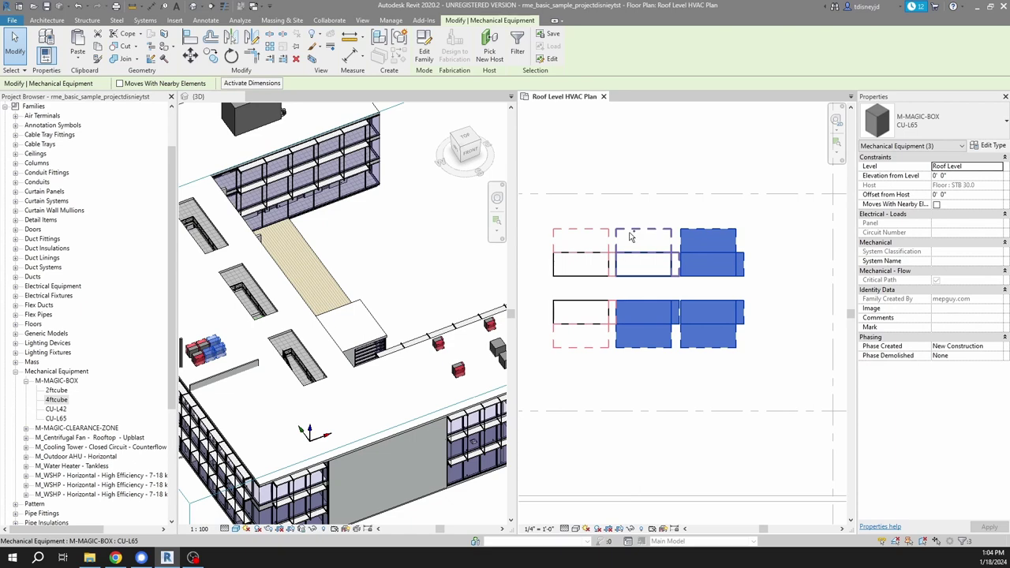
left_click(632, 249, "ctrl")
key("Right")
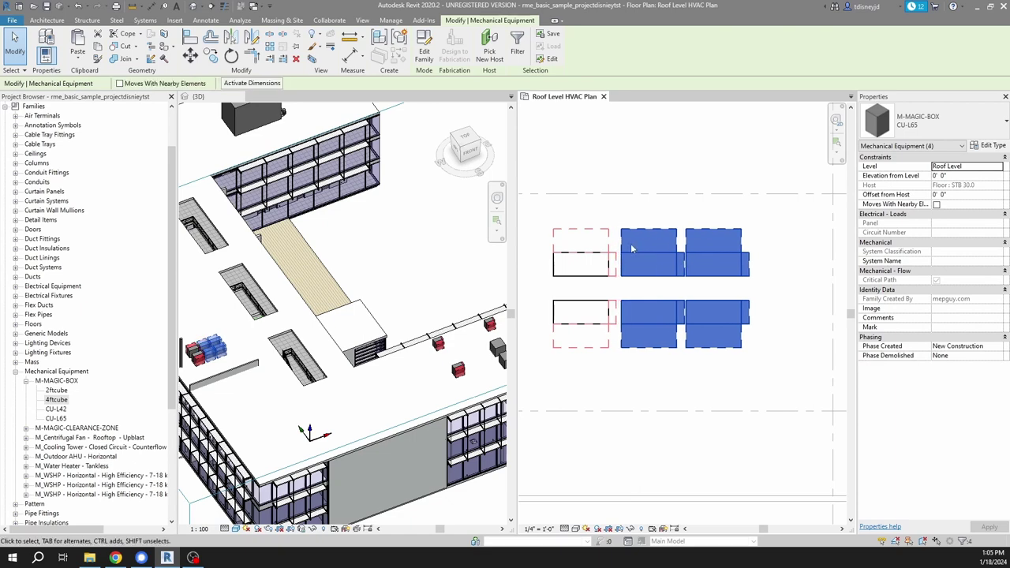
key("Escape")
scroll(698, 314, "down", 3)
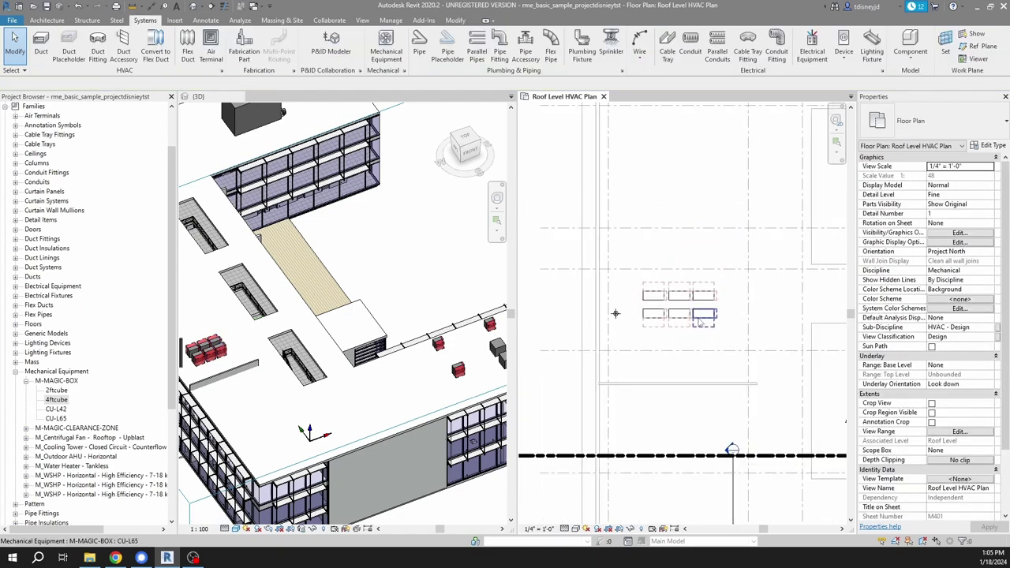
left_click(56, 418)
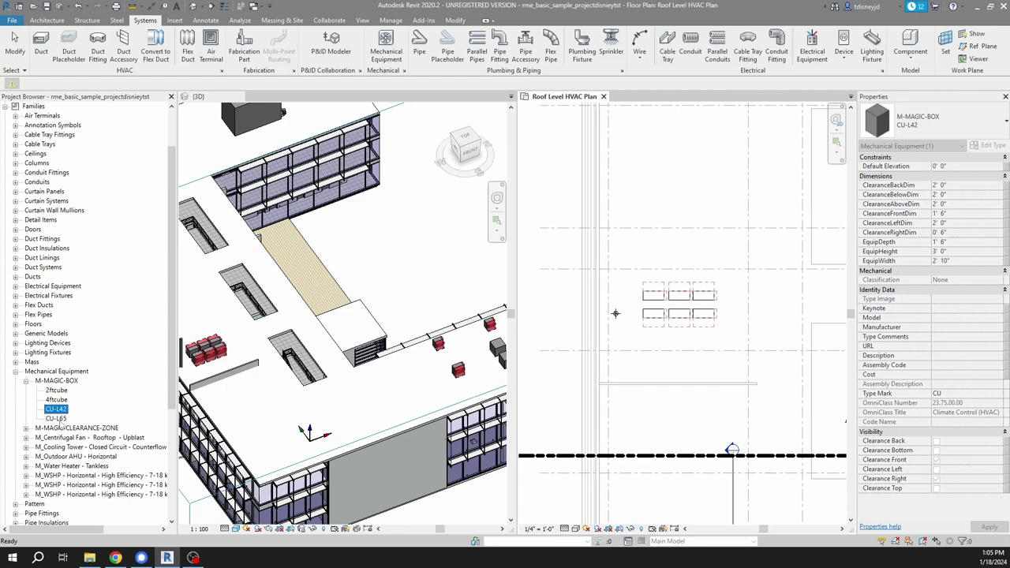
left_click(652, 183)
Move the clearance zone with Mark 8 on the lower wing to the lower-left corner of the ducted rooftop unit
scroll(677, 338, "down", 4)
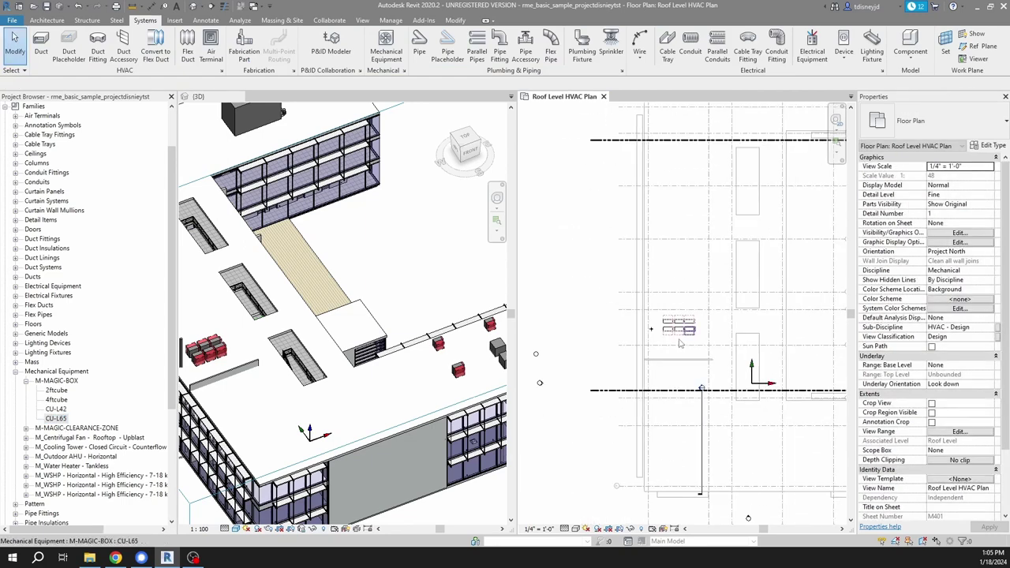
scroll(664, 313, "down", 4)
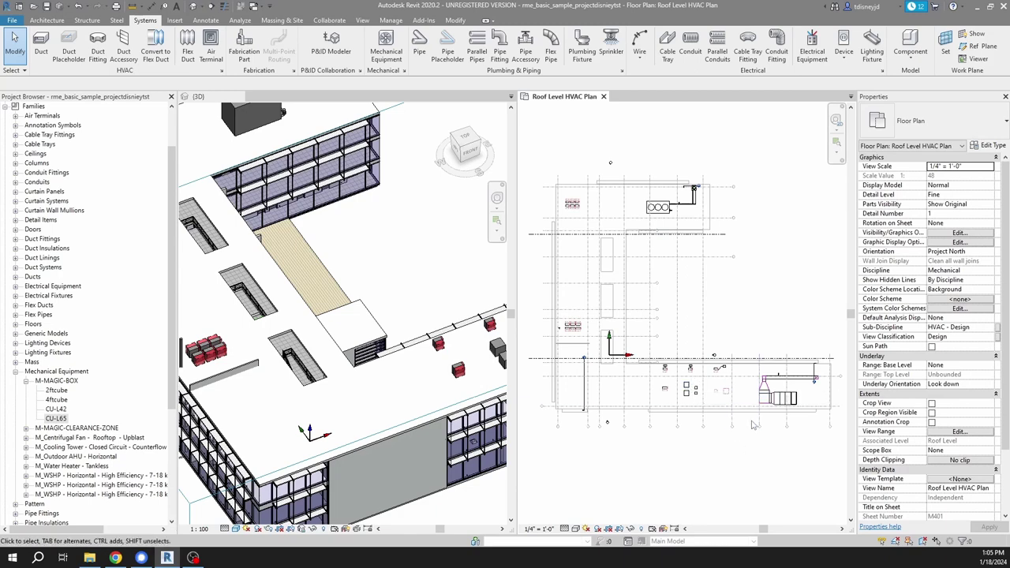
scroll(753, 425, "up", 3)
left_click(729, 365)
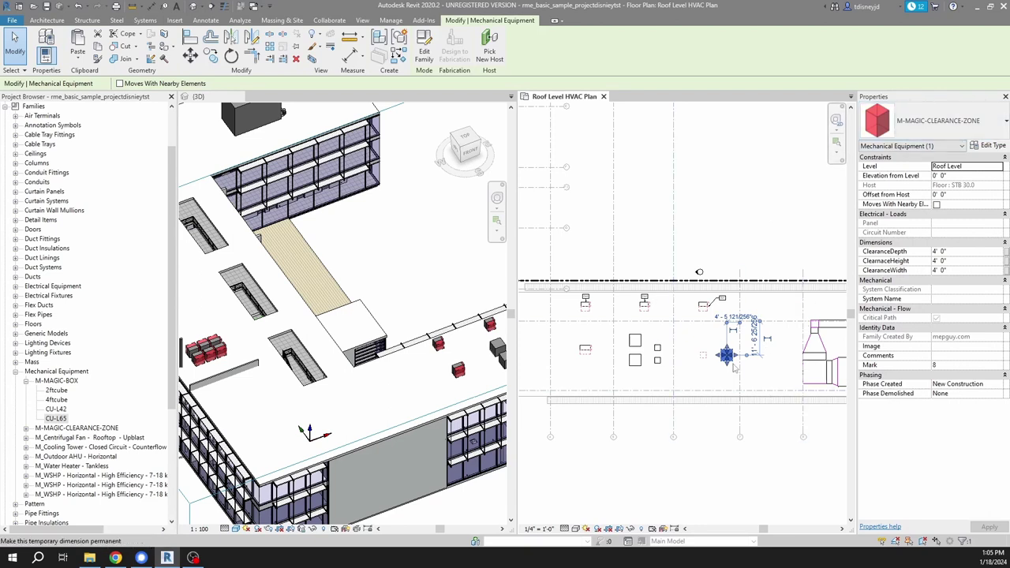
middle_click_drag(775, 383, 623, 371)
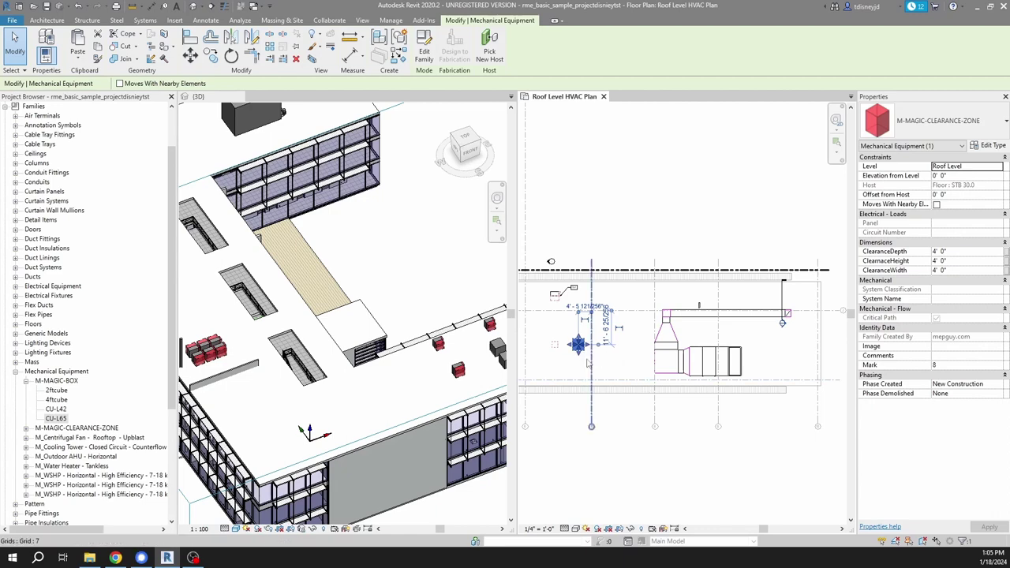
scroll(571, 360, "up", 3)
left_click_drag(575, 345, 710, 393)
scroll(556, 374, "down", 3)
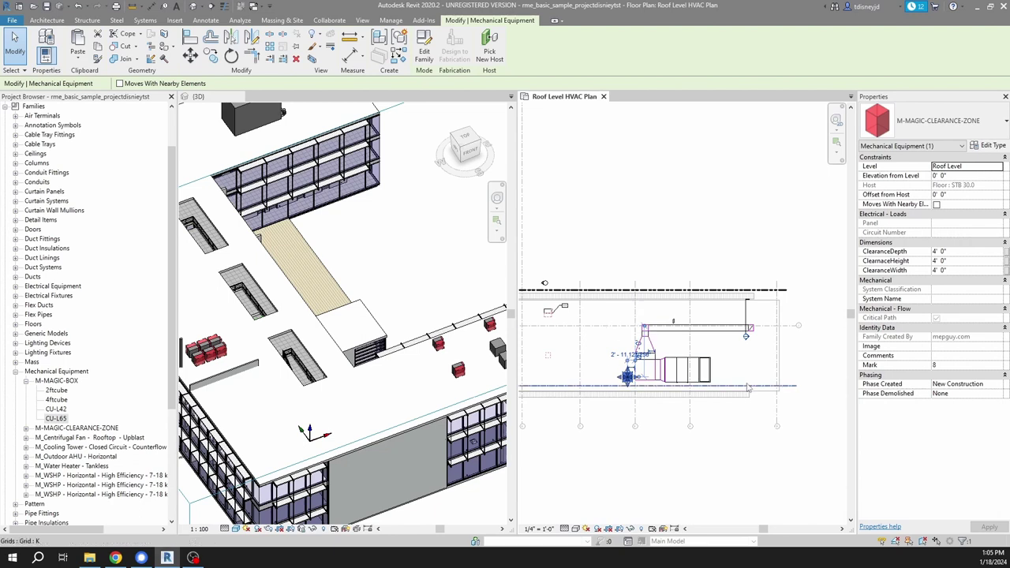
Stretch the clearance zone around the ducted rooftop unit to about 54' 2" wide and 30' 8" deep
scroll(719, 381, "up", 2)
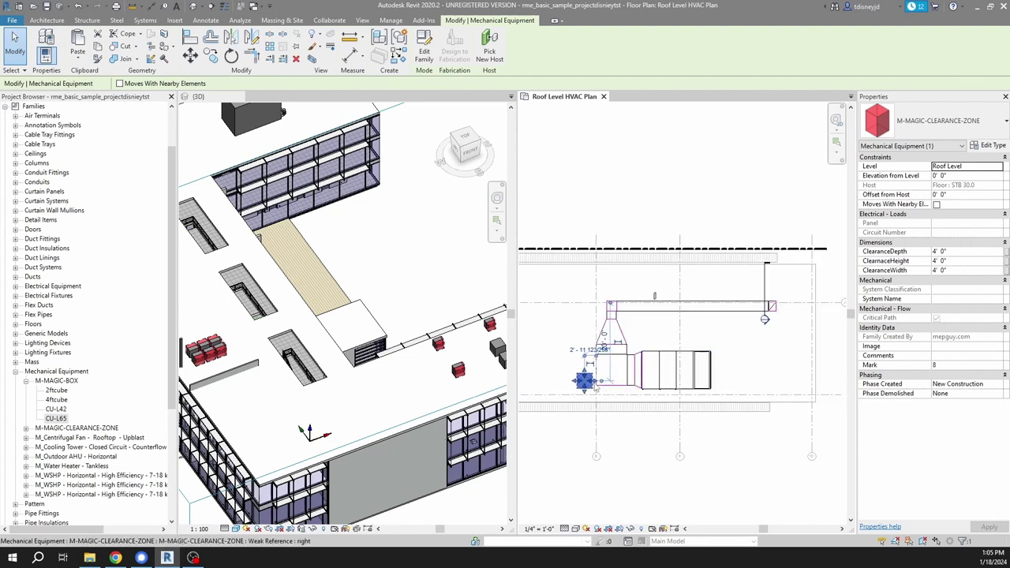
left_click_drag(602, 382, 803, 381)
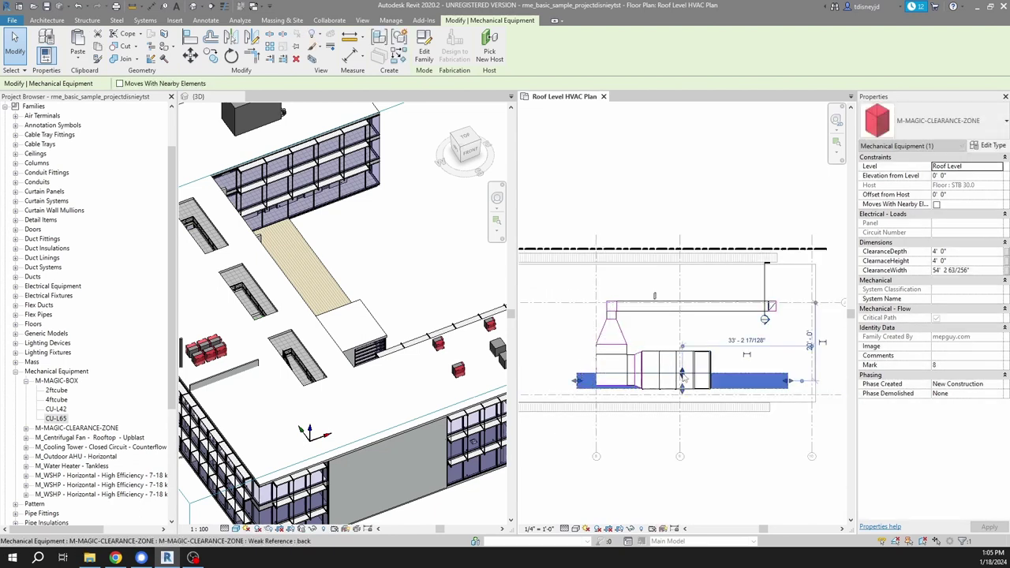
left_click_drag(682, 373, 682, 283)
scroll(686, 405, "up", 2)
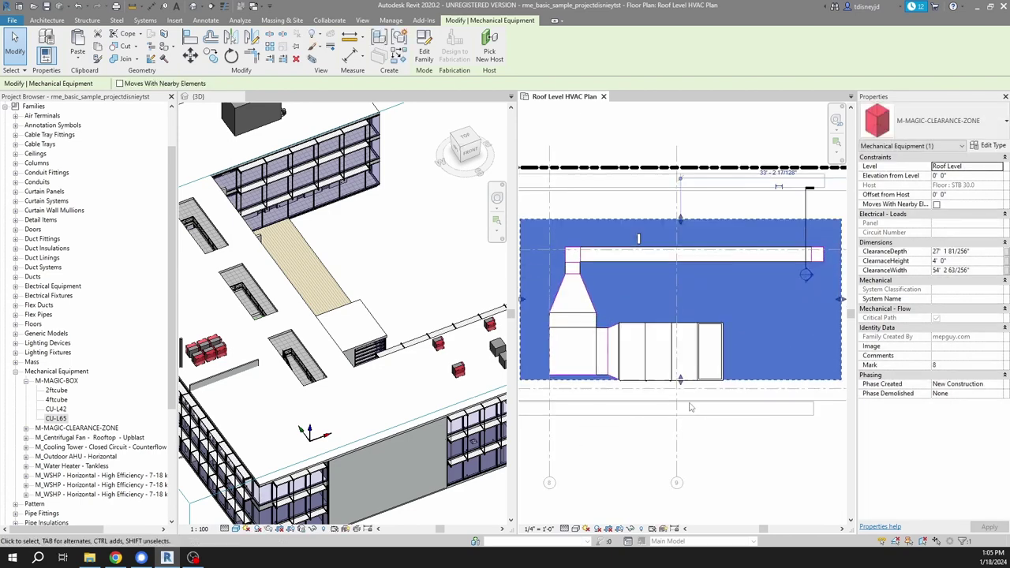
left_click_drag(680, 382, 681, 401)
scroll(746, 363, "down", 2)
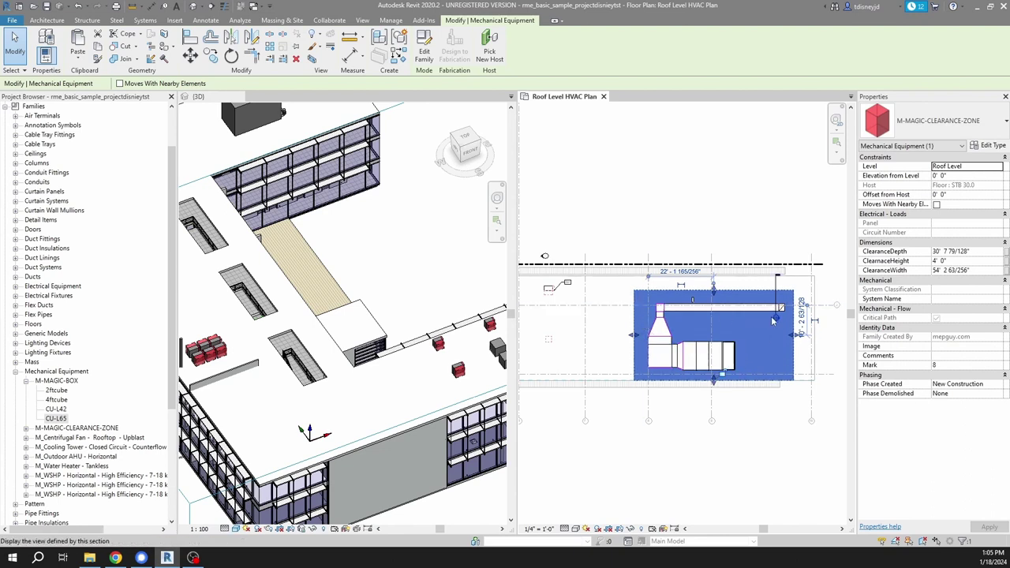
Copy the enlarged clearance zone and paste it over the six CU-L65 units on the lower part of the left wing
scroll(734, 356, "down", 2)
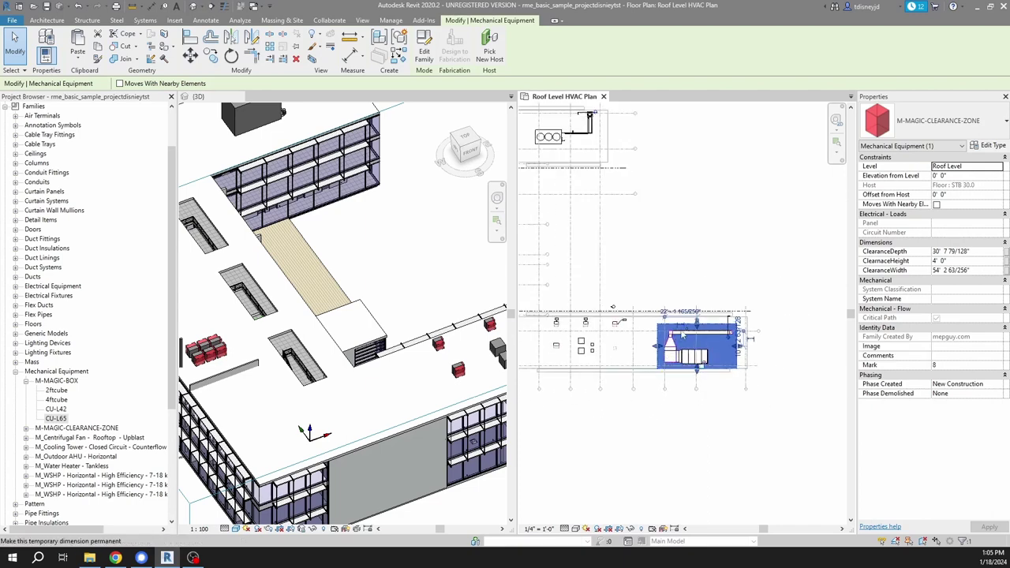
scroll(681, 359, "down", 2)
middle_click_drag(553, 354, 695, 351)
key("ctrl+c")
key("ctrl+v")
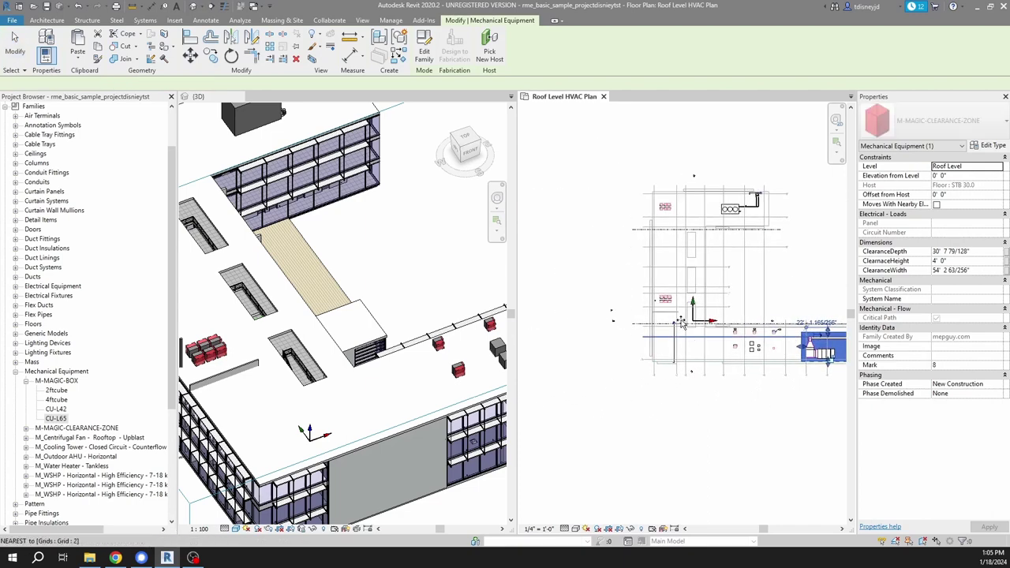
left_click(651, 314)
scroll(669, 301, "up", 4)
key("Escape")
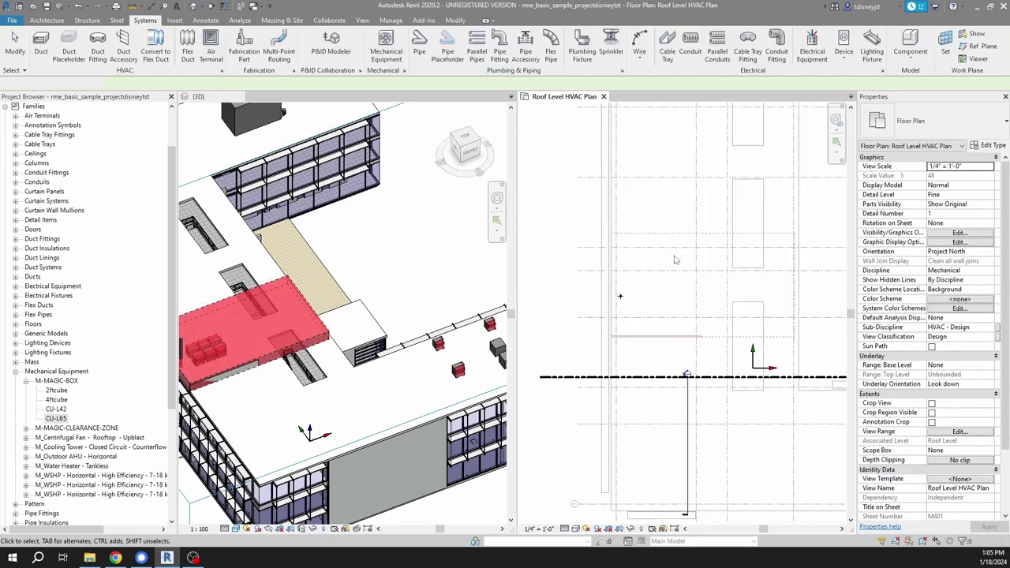
Shrink the pasted clearance zone around the six CU-L65 units to the surrounding grids, about 23' 7" wide and 13' 9" deep
left_click(676, 241)
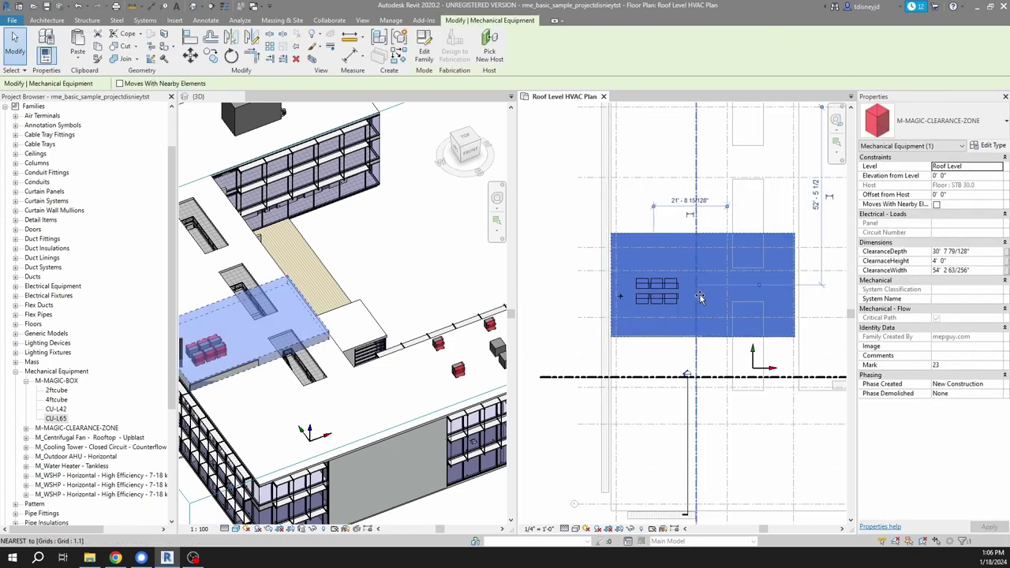
scroll(670, 264, "up", 2)
left_click_drag(640, 212, 635, 277)
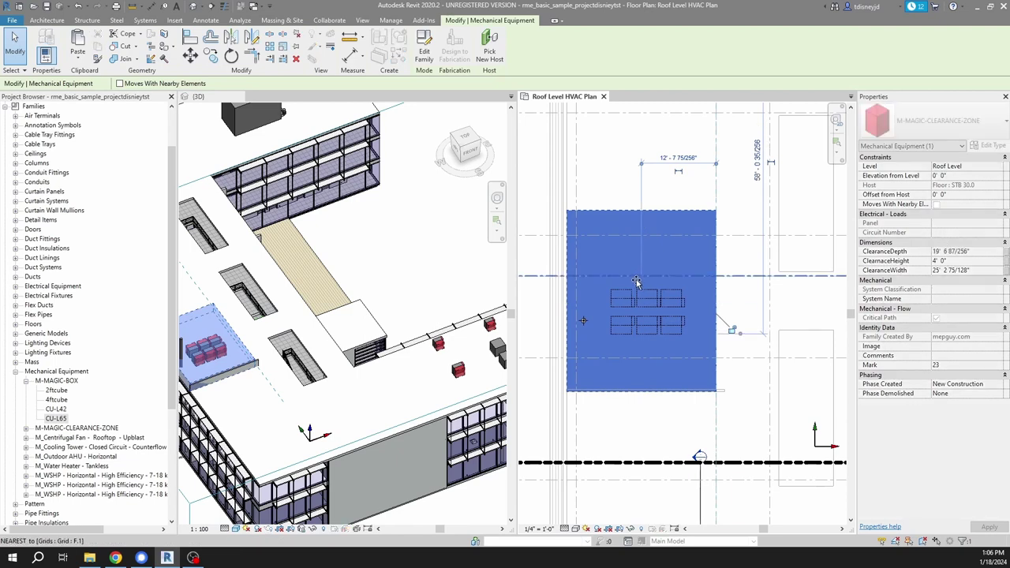
key("ctrl+z")
key("ctrl+z")
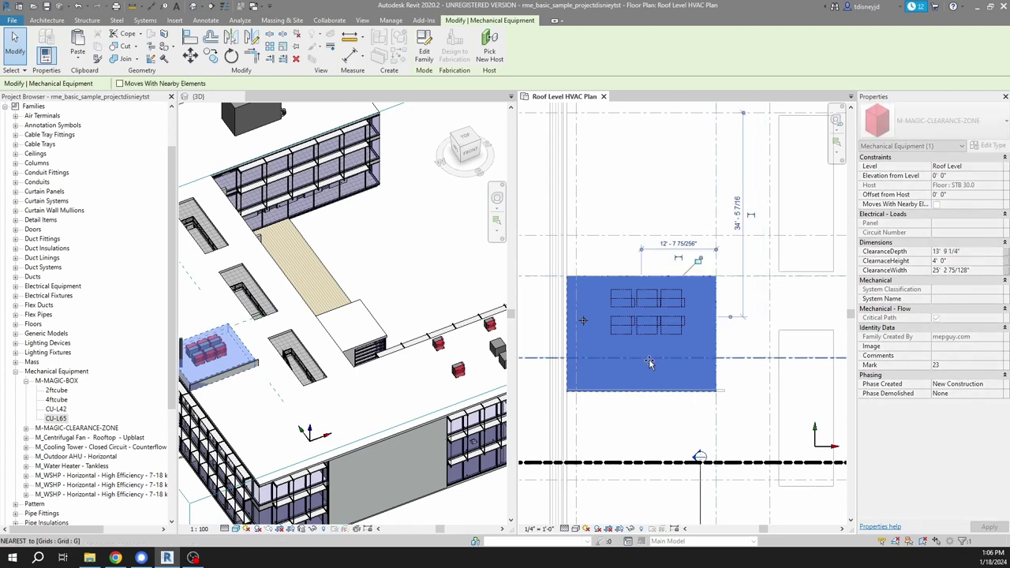
left_click_drag(567, 318, 577, 319)
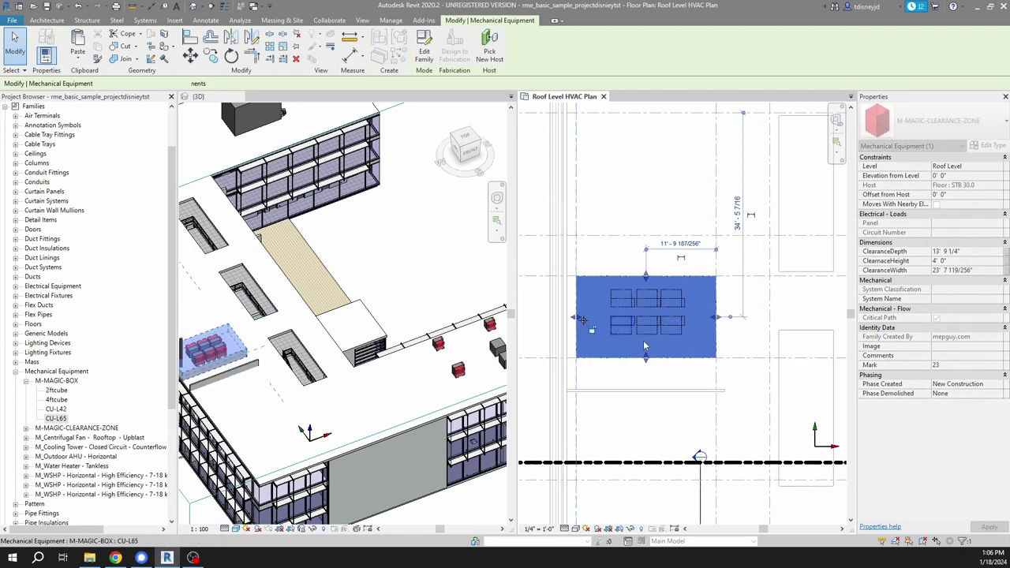
Paste a copy of the smaller clearance zone over the six units at the upper end of the left wing
scroll(721, 322, "down", 5)
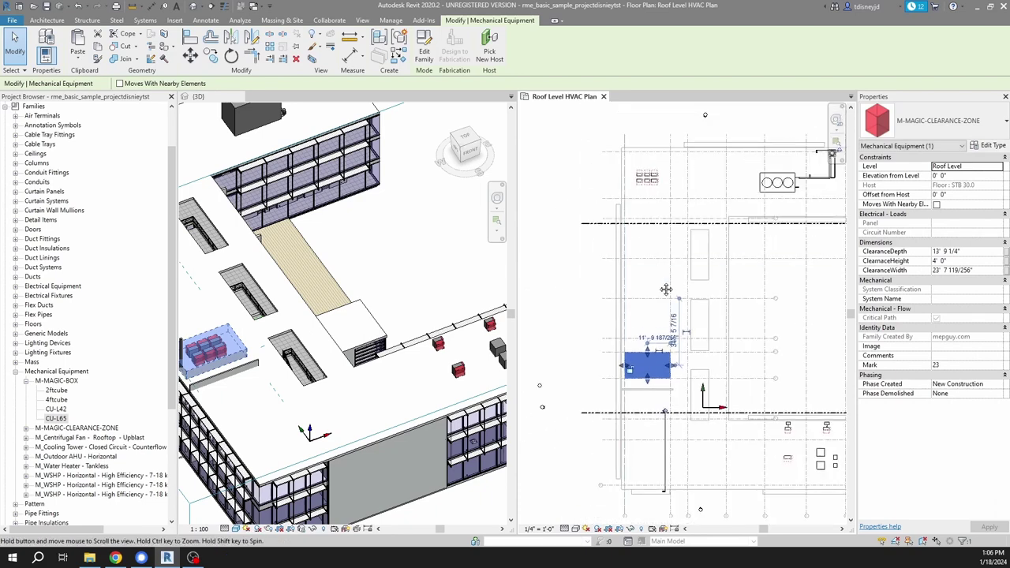
scroll(629, 291, "up", 2)
key("ctrl+v")
left_click(606, 261)
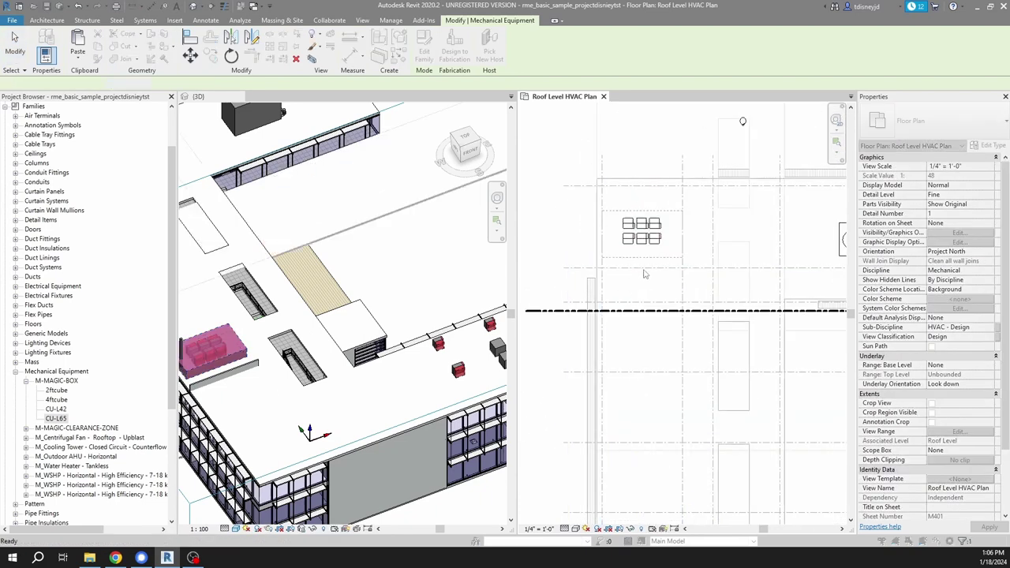
scroll(646, 247, "up", 2)
left_click(647, 249)
Nudge the upper clearance zone up to center it on the six units and widen it to about 27' 6"
left_click(663, 277)
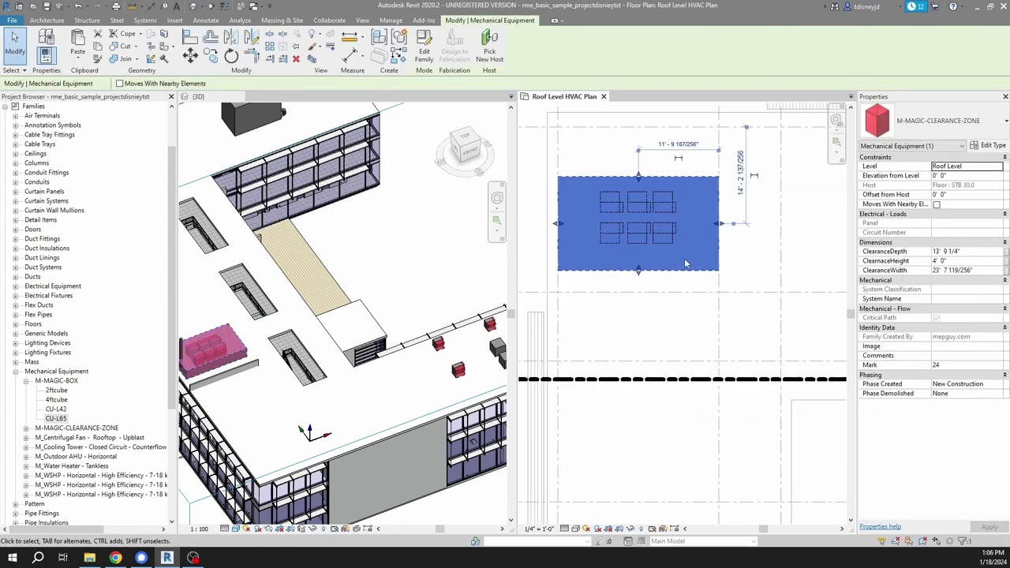
key("Up")
key("Up")
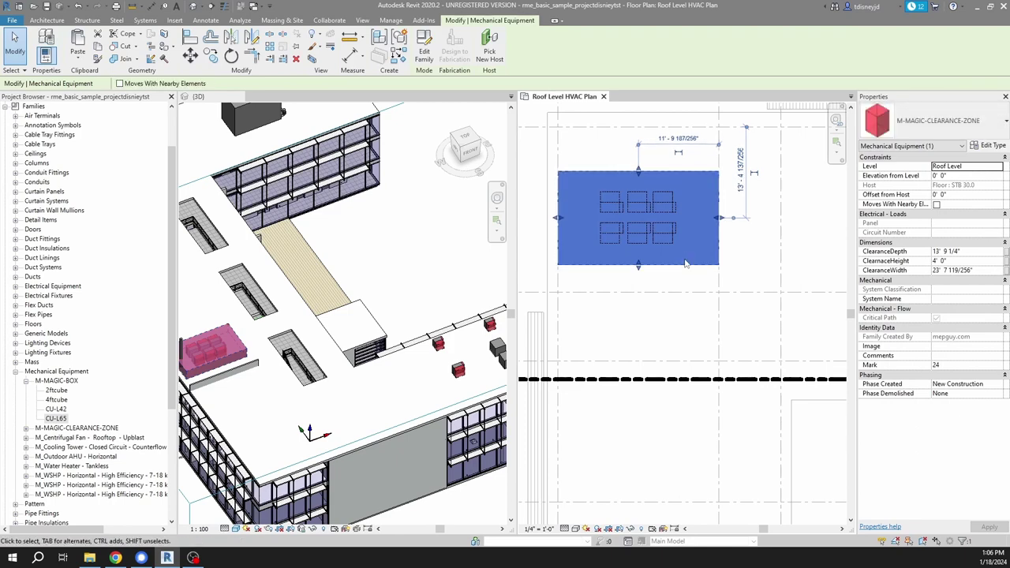
left_click_drag(719, 218, 745, 218)
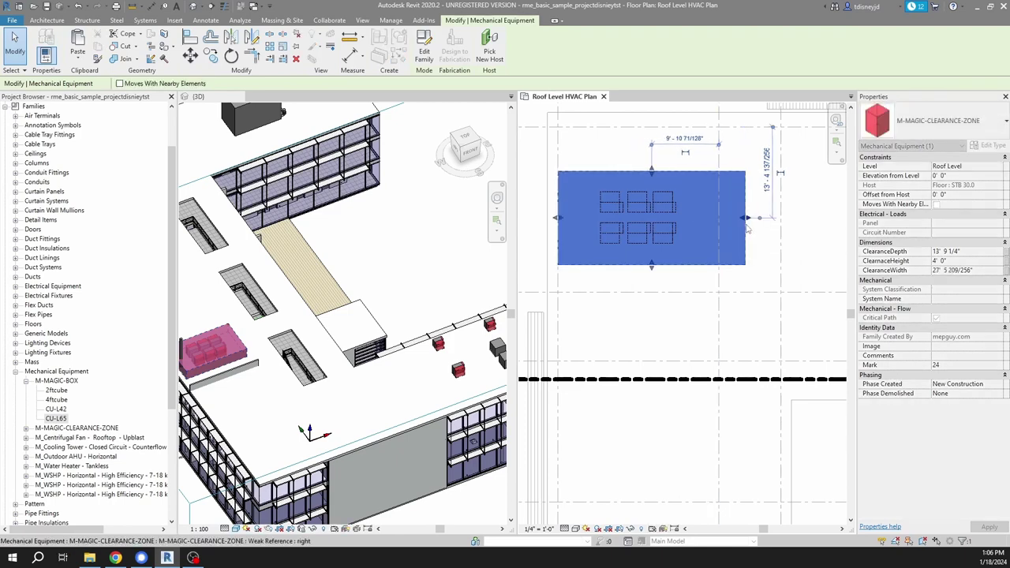
Copy the widened clearance zone and paste it onto the three-fan unit on the upper wing
scroll(711, 236, "down", 4)
middle_click_drag(734, 279, 677, 277)
key("ctrl+c")
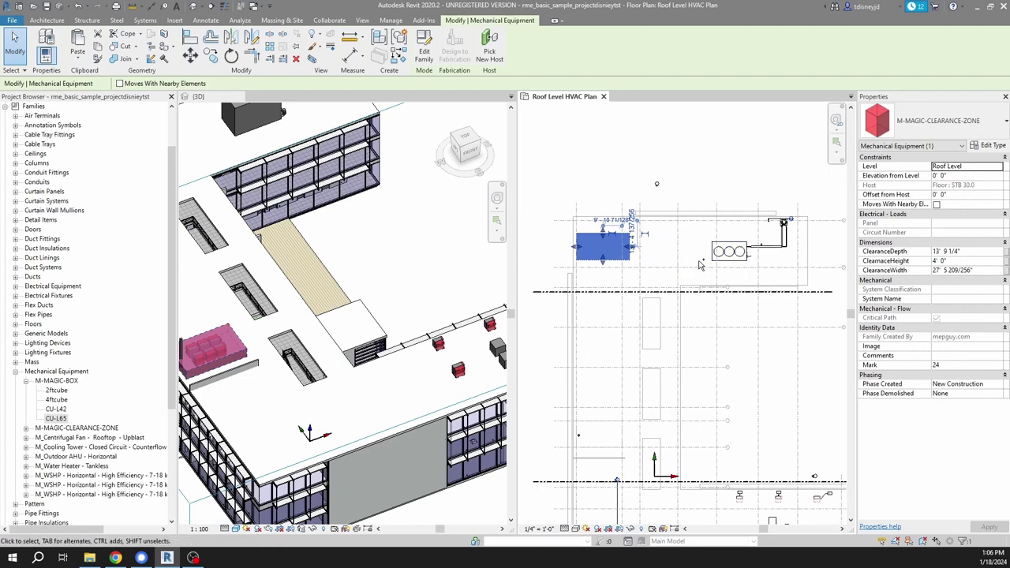
key("ctrl+v")
left_click(699, 269)
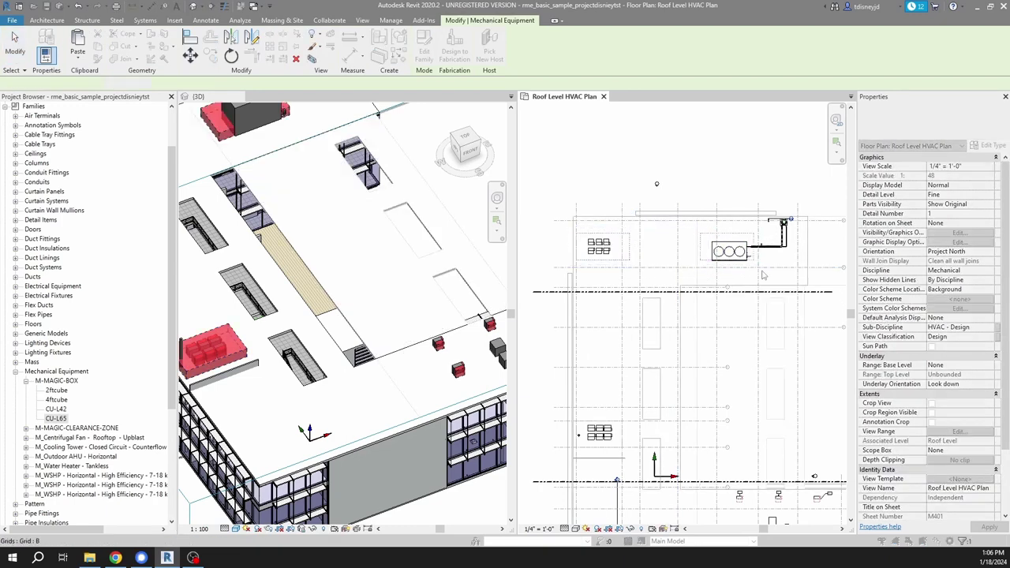
key("ctrl+v")
scroll(751, 245, "up", 3)
key("ctrl+z")
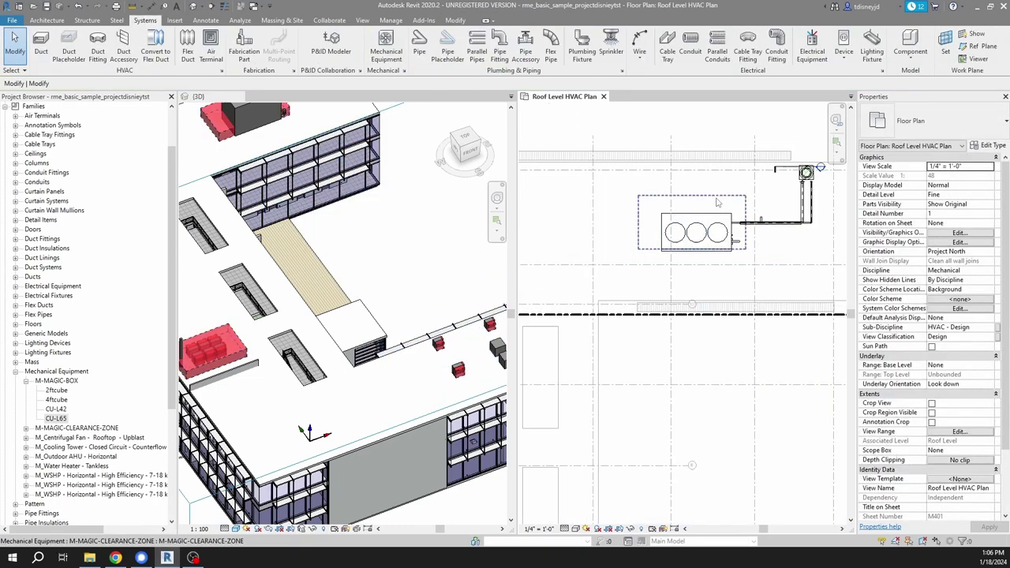
Stretch the clearance zone at the three-fan unit over its connected piping, about 50' 2" wide and 26' 4" deep
left_click(718, 203)
middle_click_drag(768, 261, 706, 312)
left_click_drag(682, 273, 770, 275)
left_click_drag(672, 301, 673, 315)
left_click_drag(674, 248, 672, 213)
Set the clearance height of the three-fan unit's clearance zone to 12' 0"
left_click(413, 273)
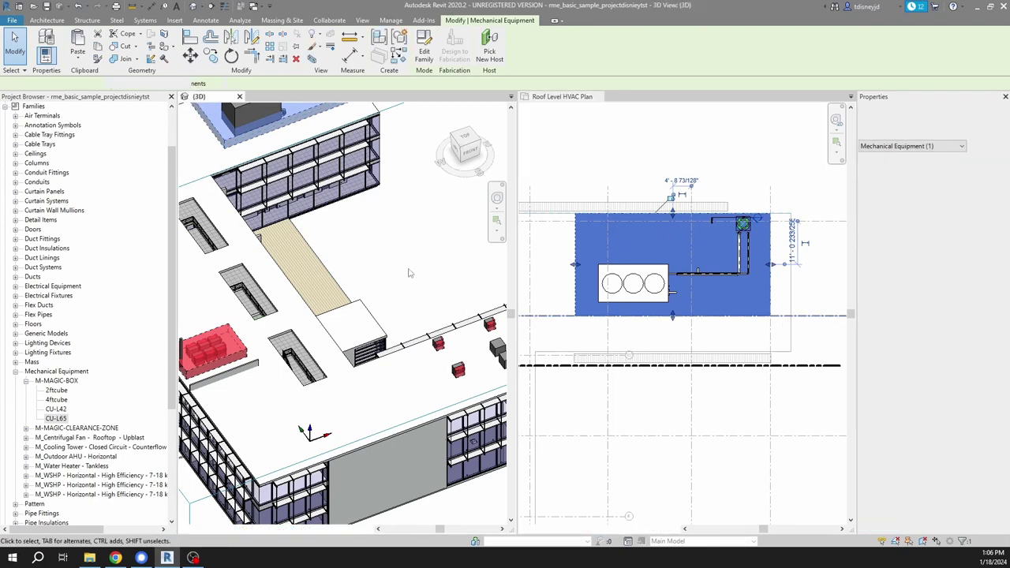
scroll(403, 268, "down", 4)
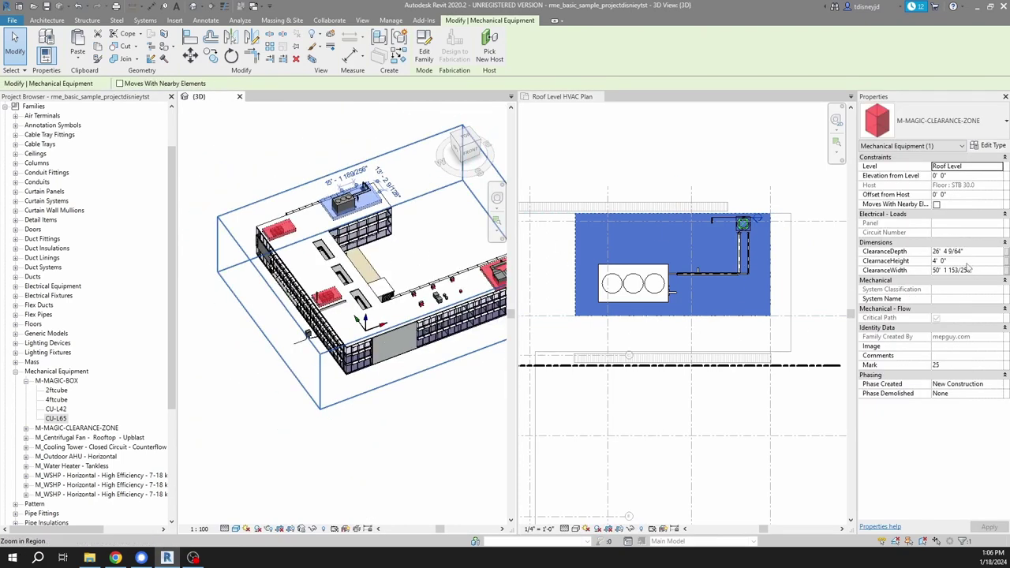
left_click(958, 261)
key("Return")
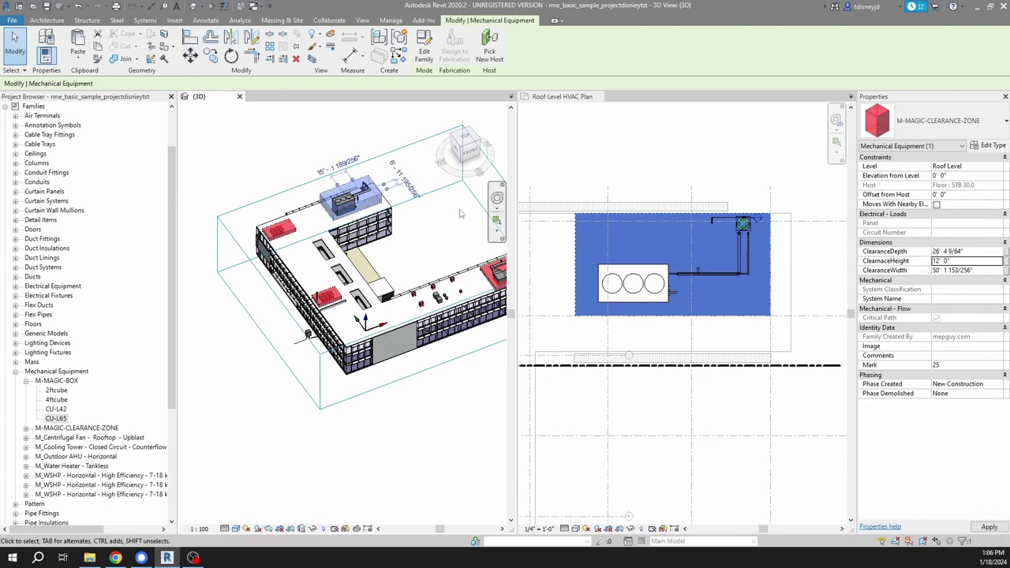
key("Escape")
Select the clearance zone around the ducted rooftop unit in the 3D view and set its clearance height to 12' 0"
scroll(395, 251, "up", 3)
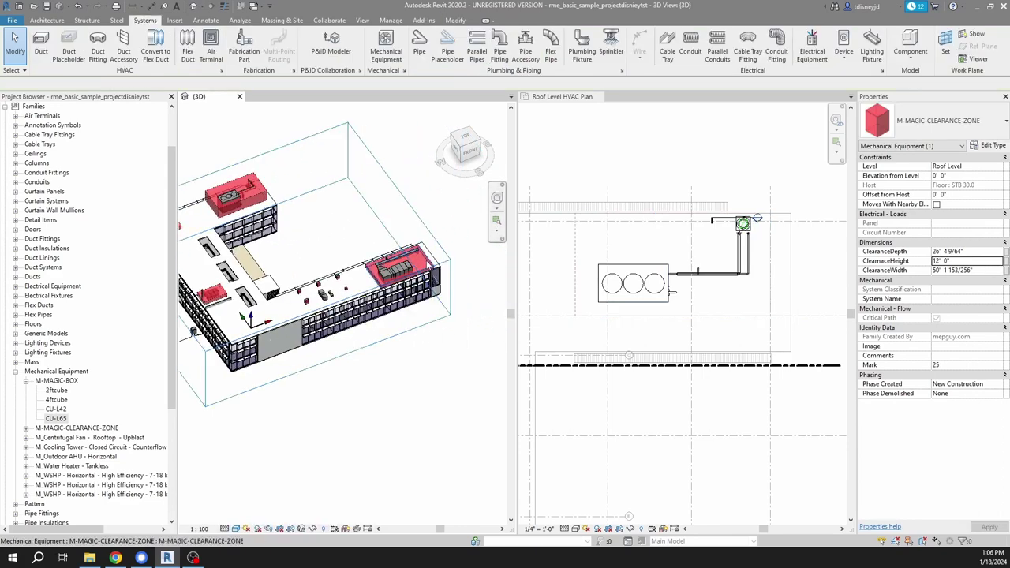
left_click(397, 255)
left_click(952, 262)
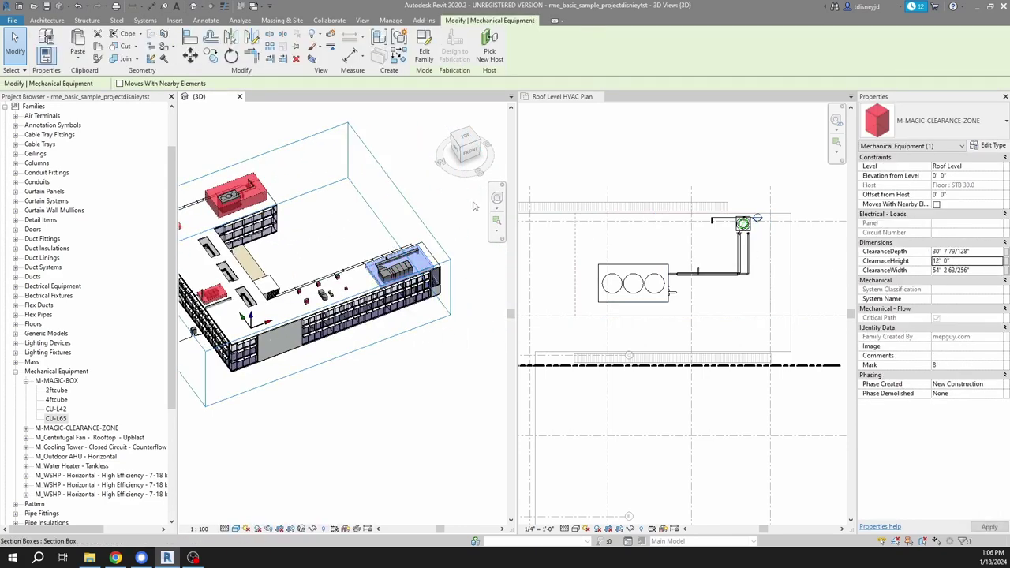
scroll(695, 261, "down", 5)
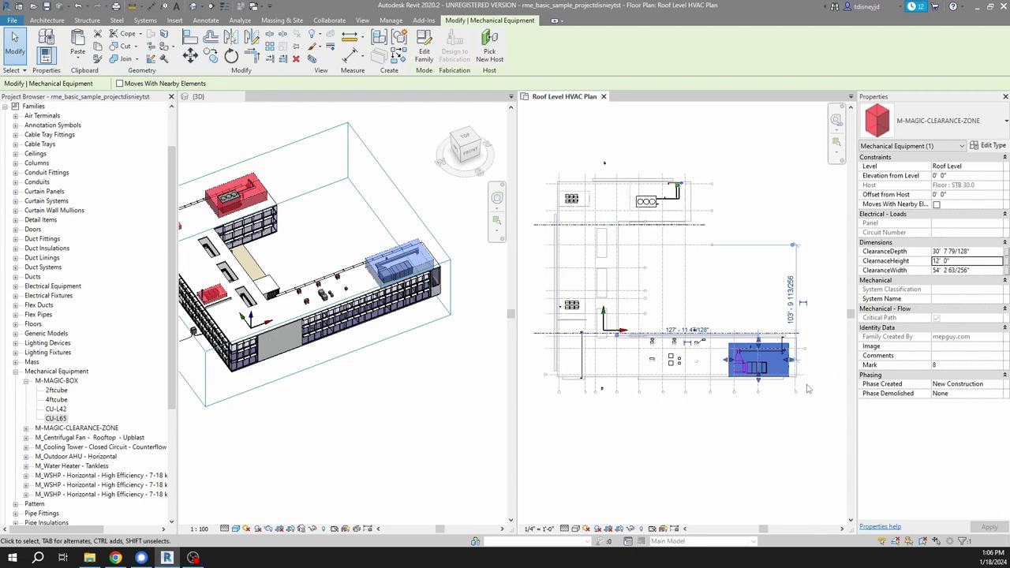
Stretch the west edge of the ducted rooftop unit's clearance zone outward, making the zone about 64' 4" wide
scroll(807, 388, "up", 4)
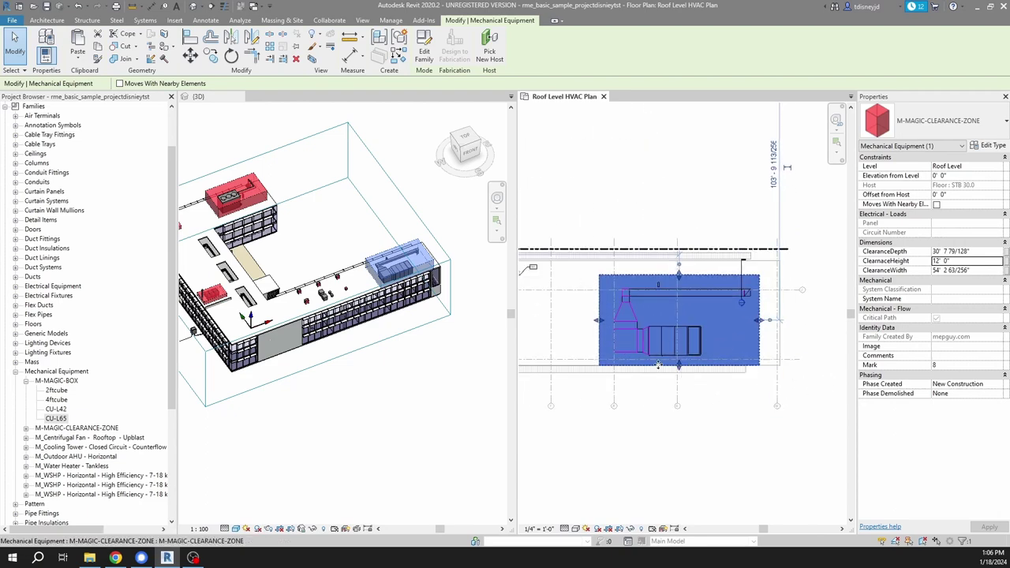
key("Escape")
left_click(601, 325)
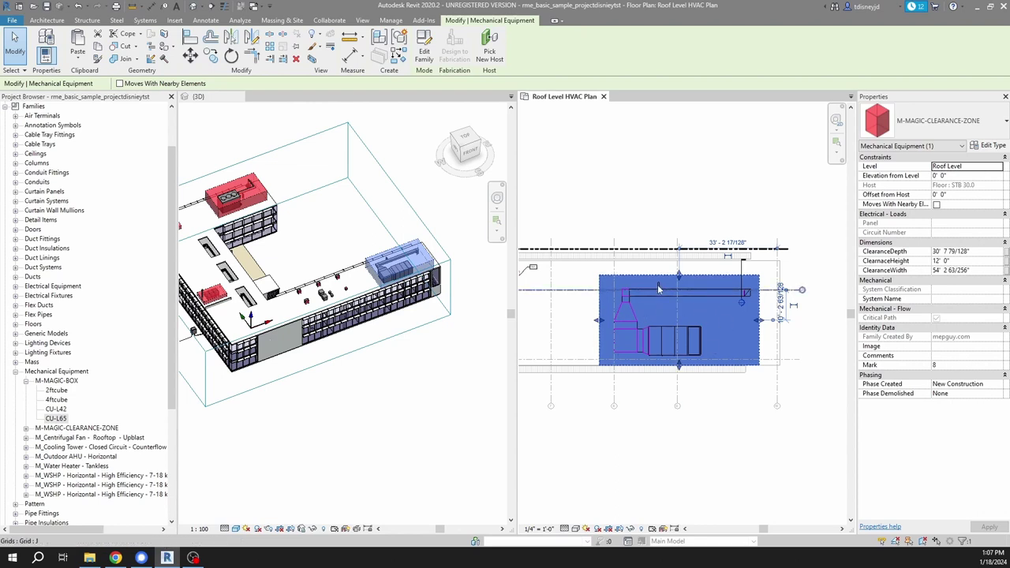
scroll(655, 313, "up", 1)
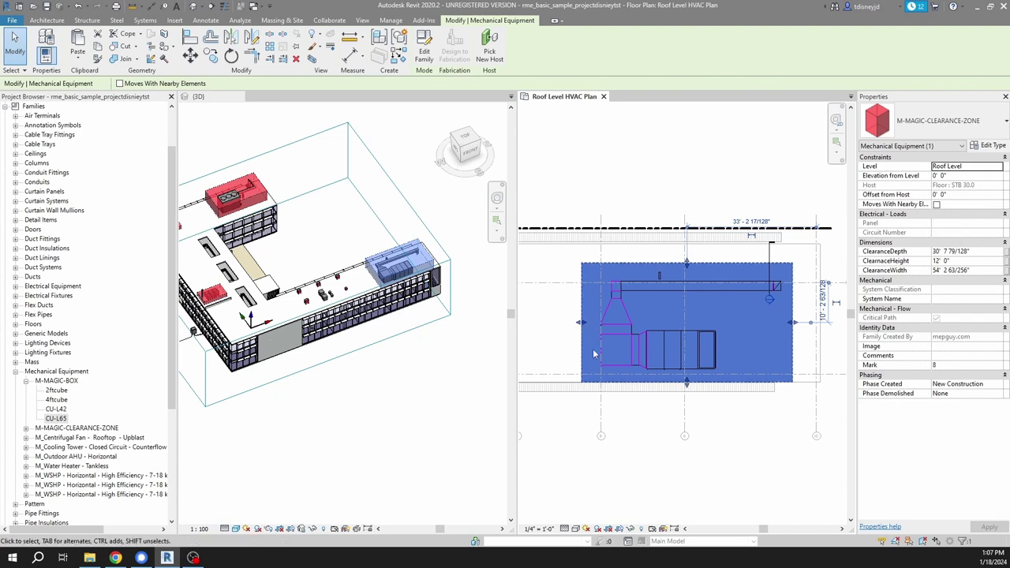
left_click_drag(580, 356, 542, 356)
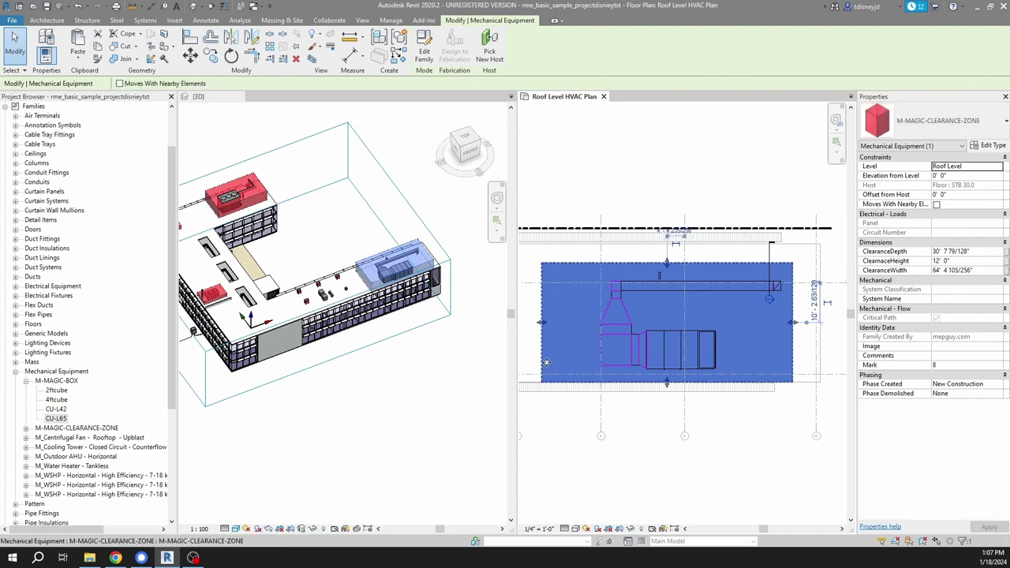
Pull the clearance zone's west edge back to about 58' 11" overall width, and undo the resizing
middle_click_drag(546, 346, 684, 337)
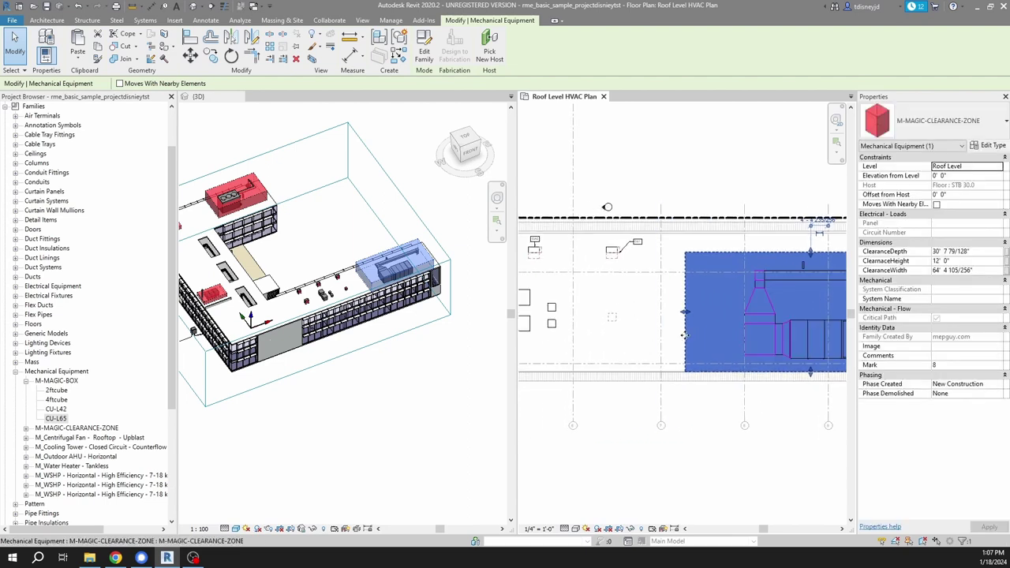
mouse_move(687, 314)
left_mouse_down()
mouse_move(744, 314)
mouse_move(707, 314)
left_mouse_up()
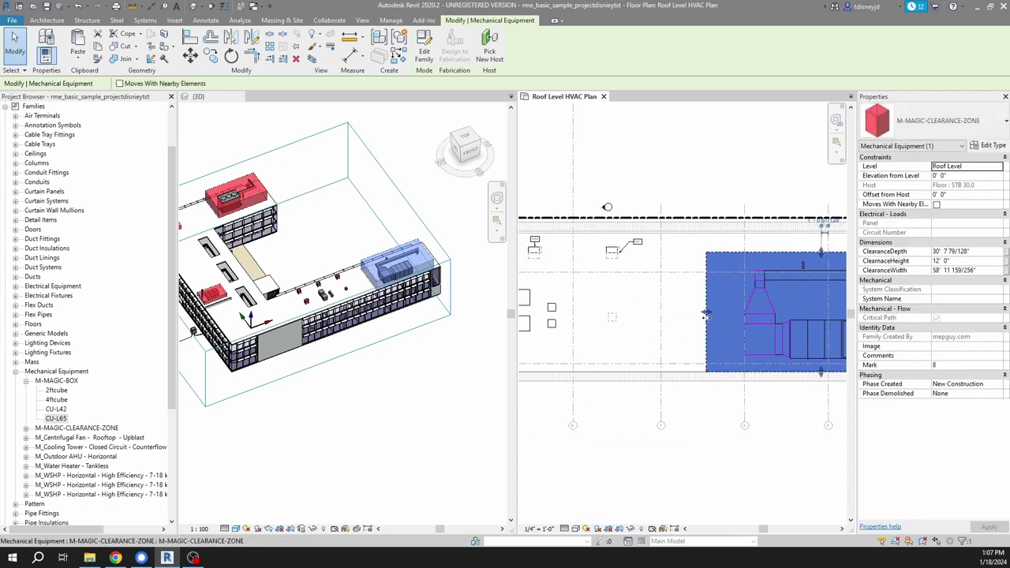
key("ctrl+z")
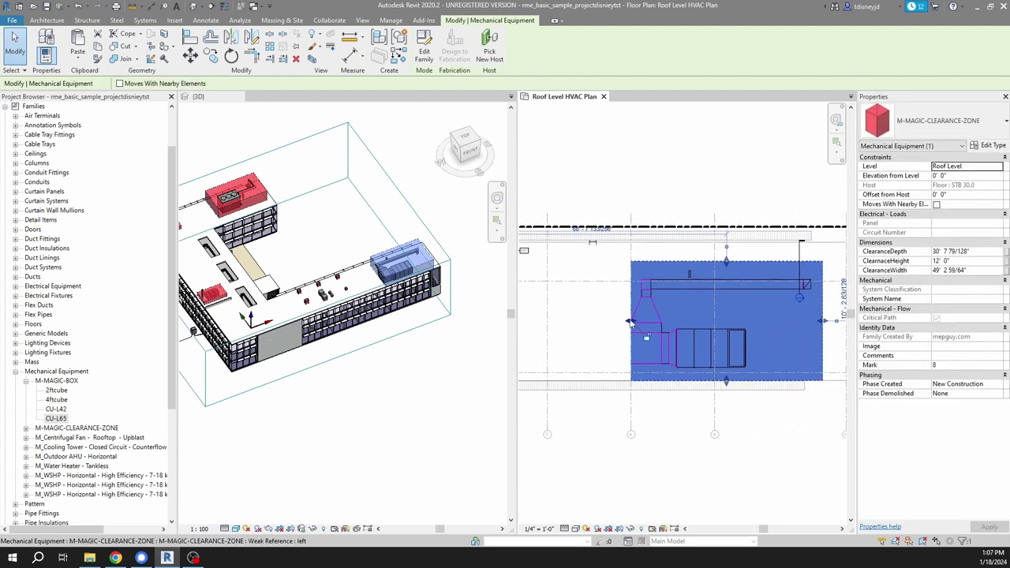
Stretch the ducted unit's clearance zone westward to about 58' 2" wide and pin it in place
left_click_drag(629, 322, 597, 322)
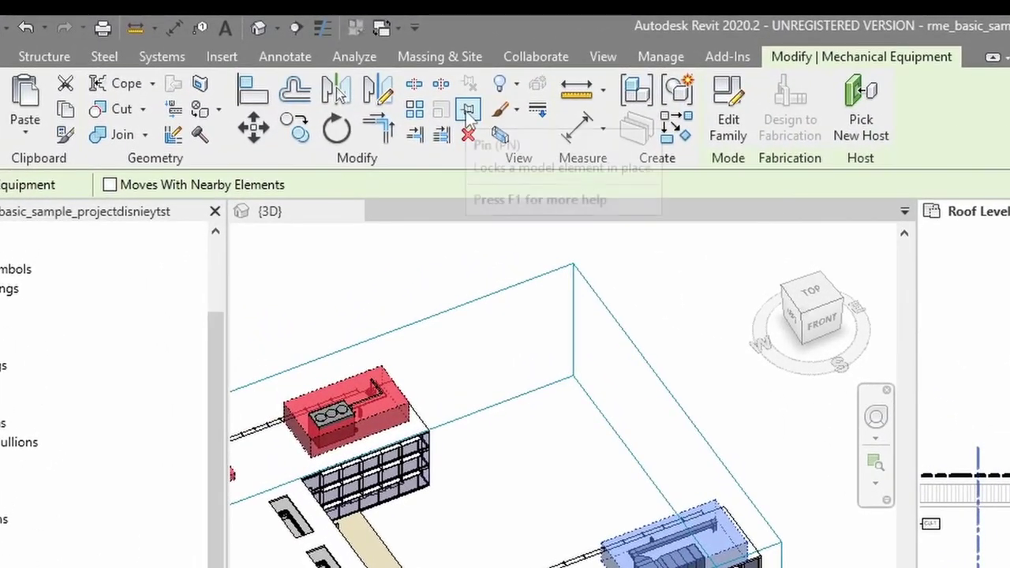
left_click(467, 111)
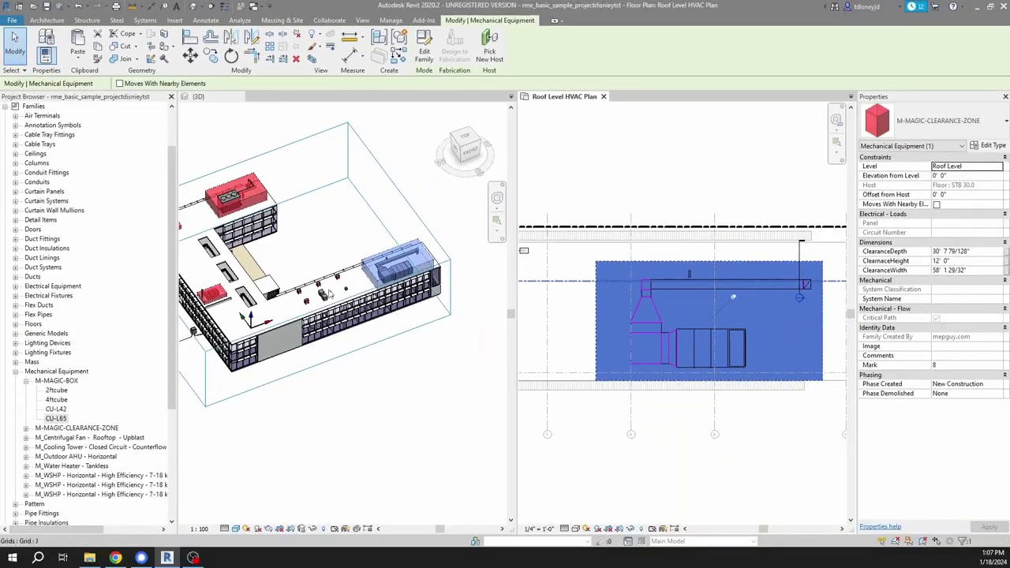
left_click(580, 334)
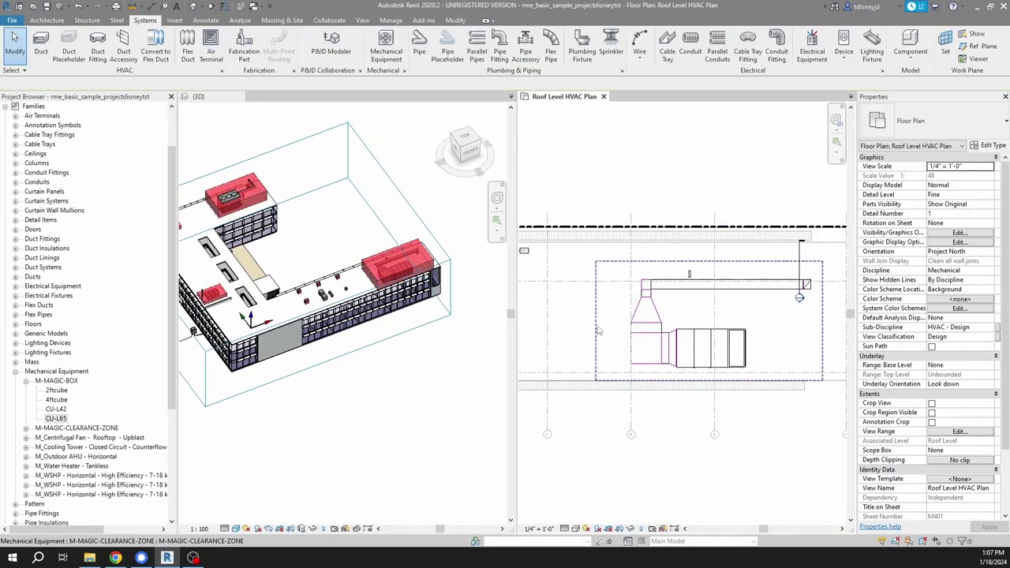
left_click(598, 323)
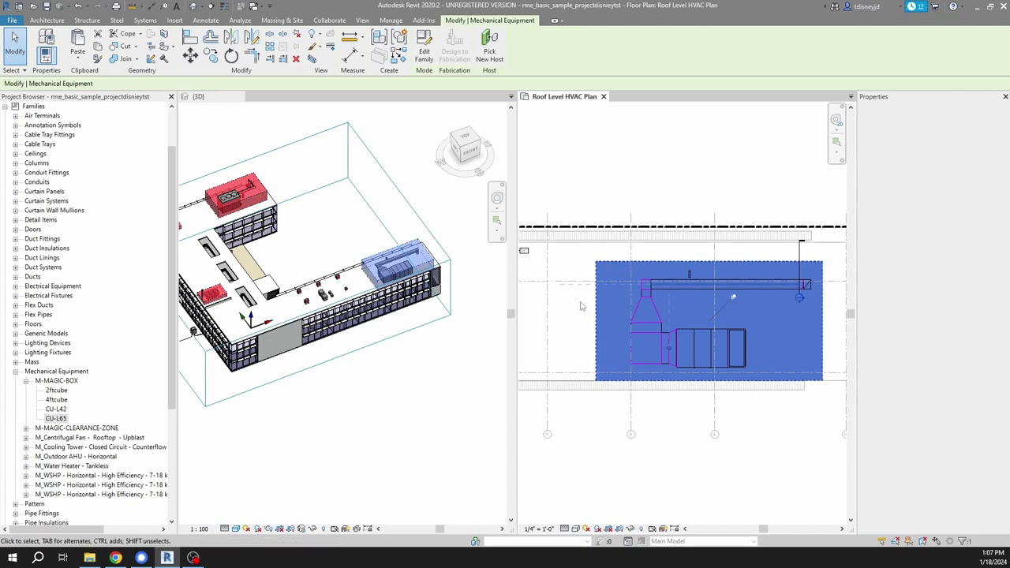
Select the clearance zone around the lower six-unit group, and pin the one around the three-fan unit in place
scroll(597, 342, "down", 2)
middle_click_drag(607, 344, 812, 344)
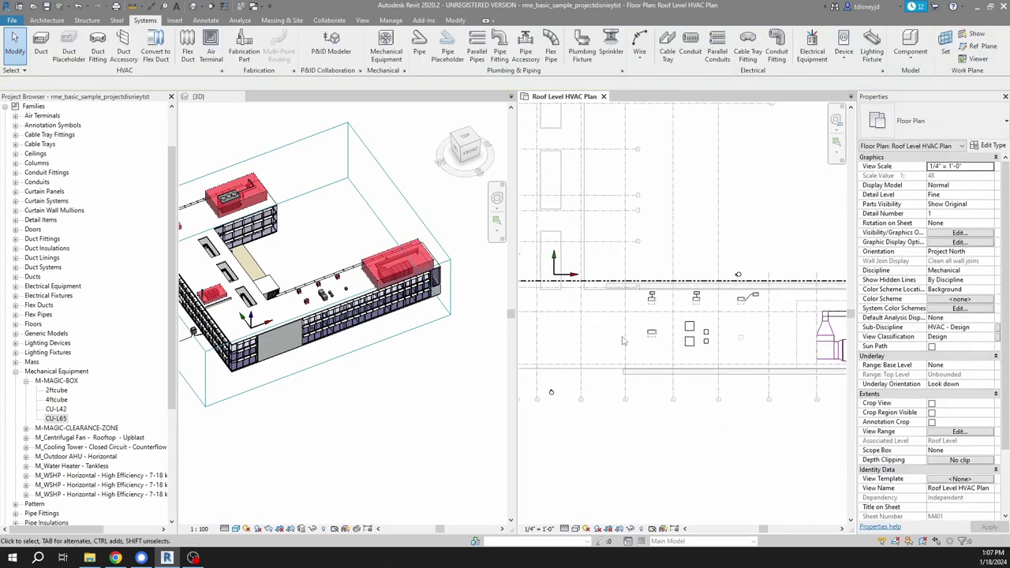
scroll(620, 341, "down", 1)
middle_click_drag(523, 293, 672, 350)
scroll(667, 335, "up", 3)
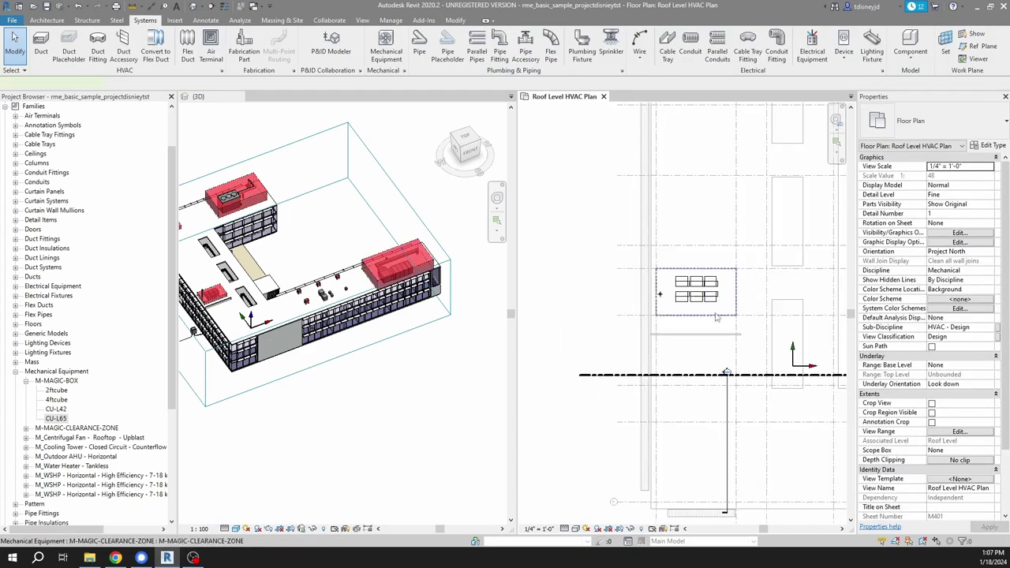
left_click(694, 294)
scroll(638, 322, "down", 2)
middle_click_drag(662, 287, 625, 484)
scroll(649, 321, "up", 2)
left_click(650, 321)
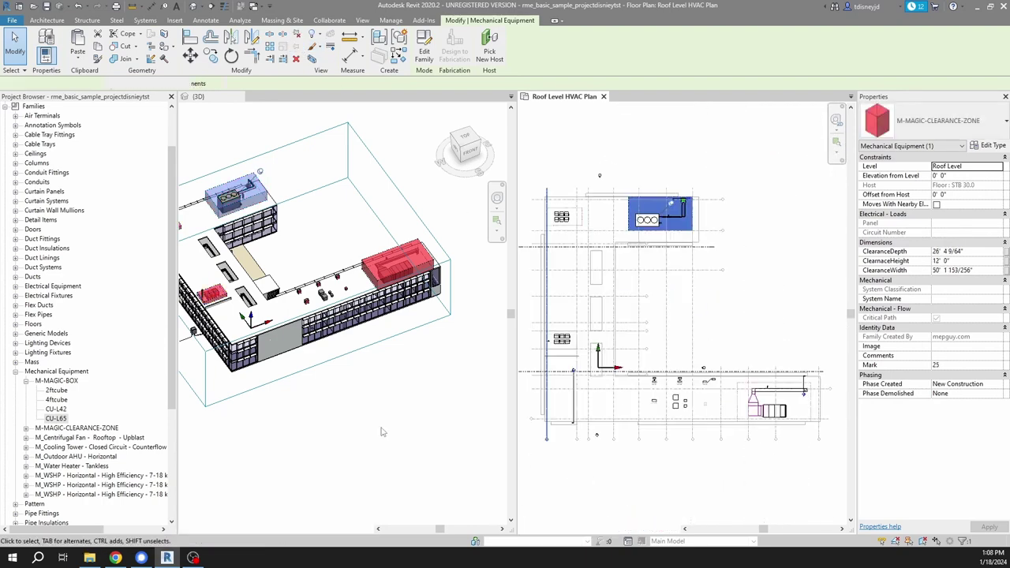
middle_click_drag(357, 448, 456, 482)
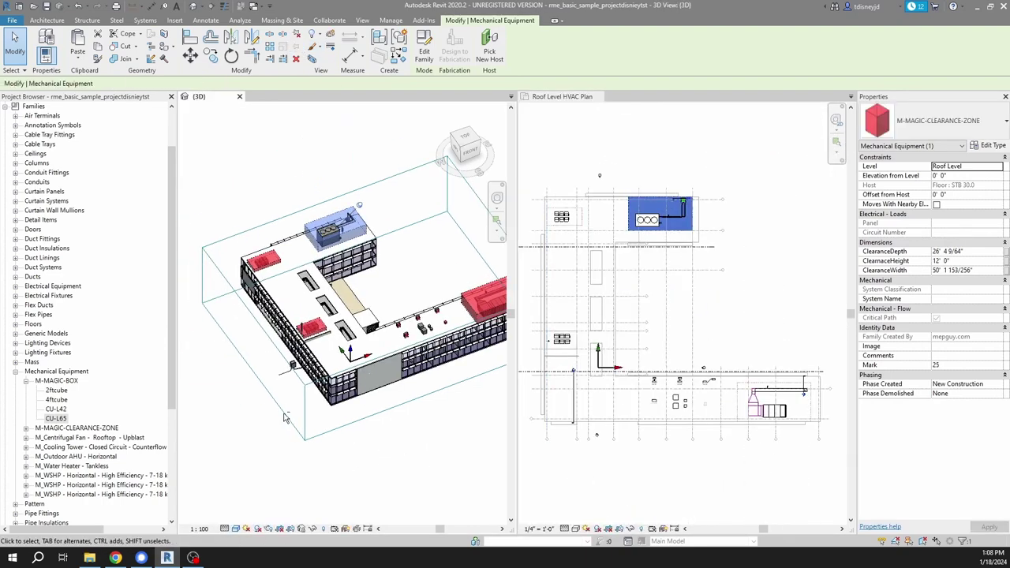
middle_click_drag(286, 418, 424, 376, "shift")
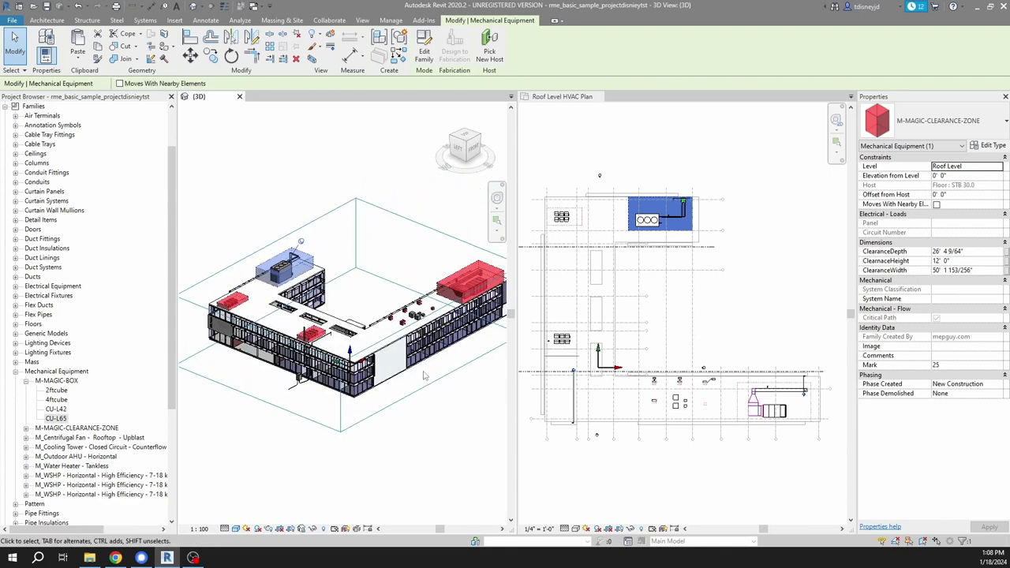